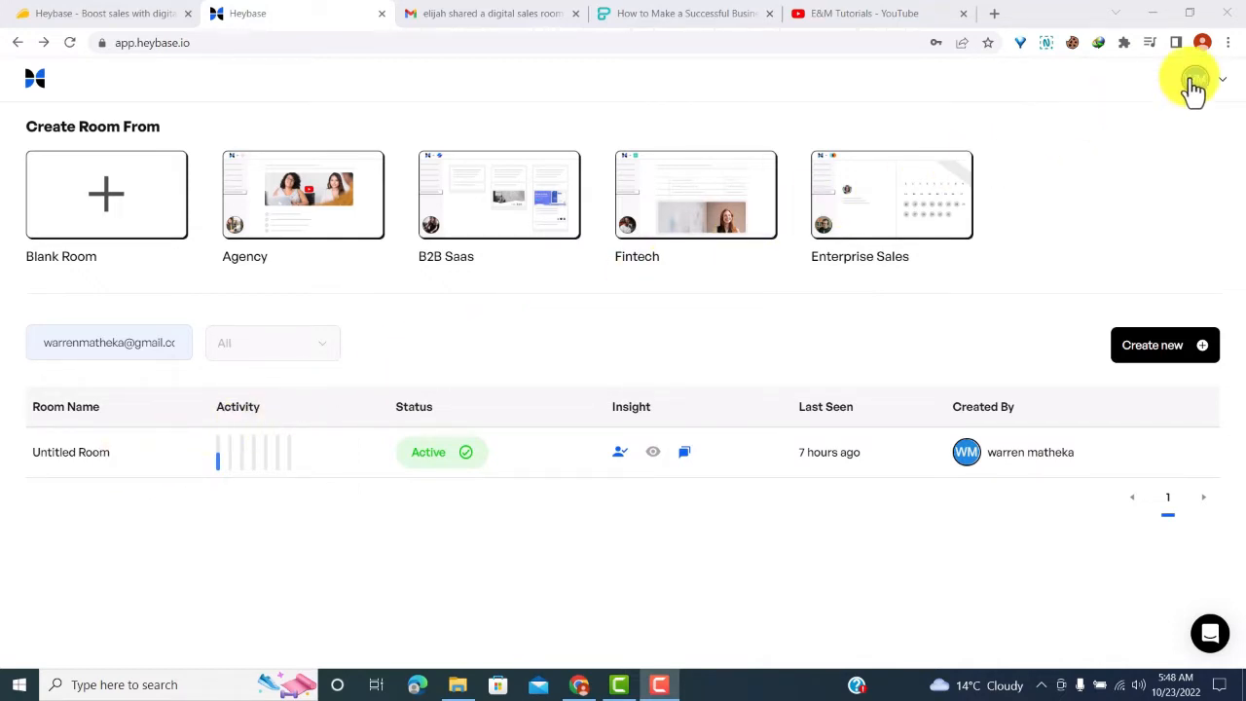
# Review the profile, company and billing plan pages in the account settings, and return to the dashboard
pyautogui.click(1223, 87)
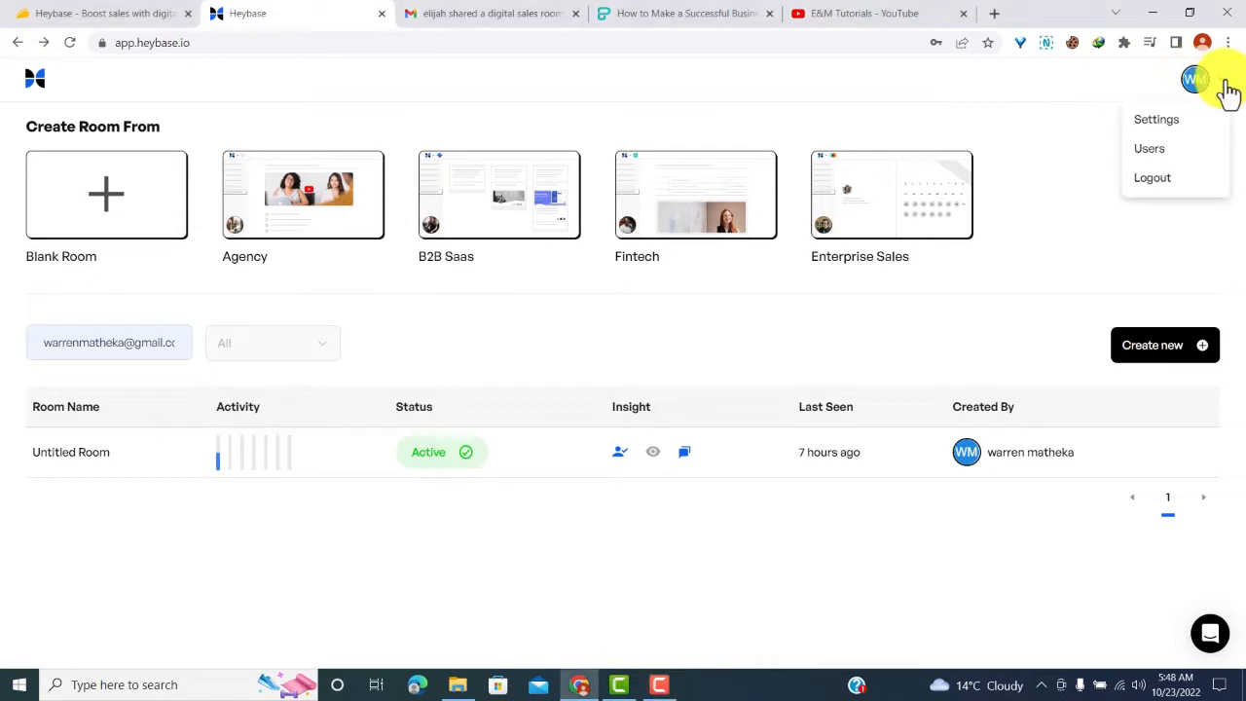
pyautogui.click(1176, 124)
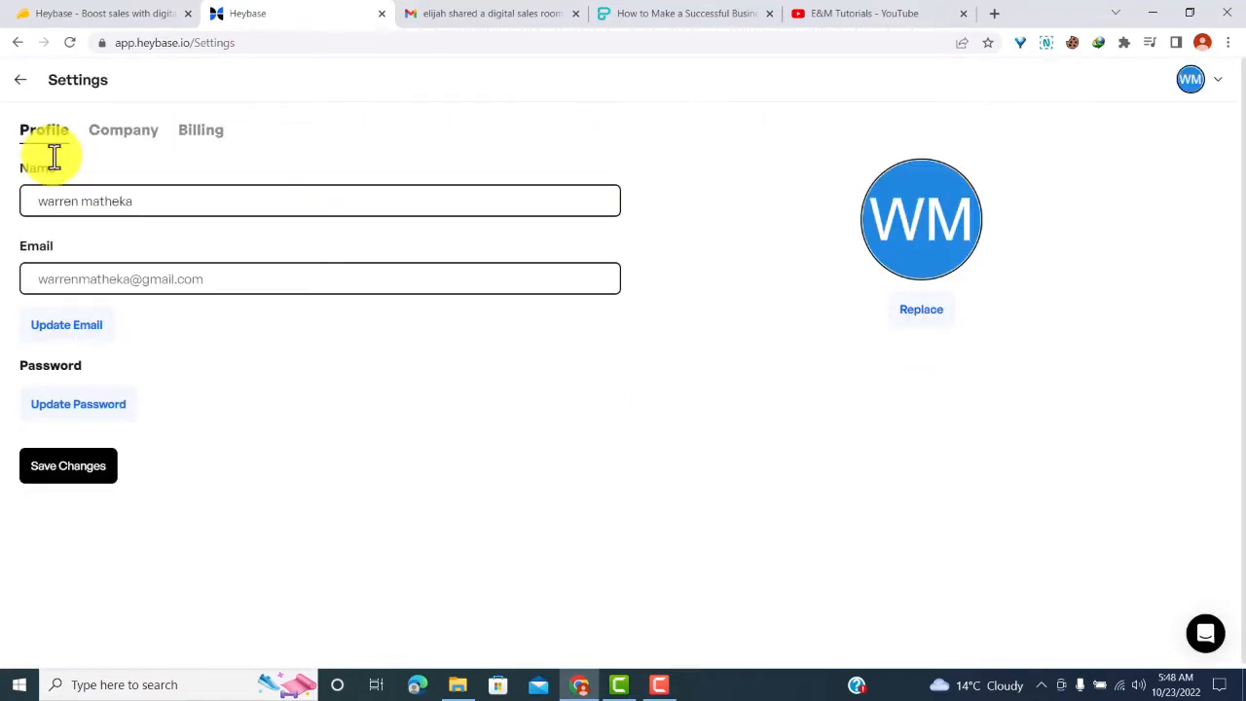
pyautogui.click(115, 136)
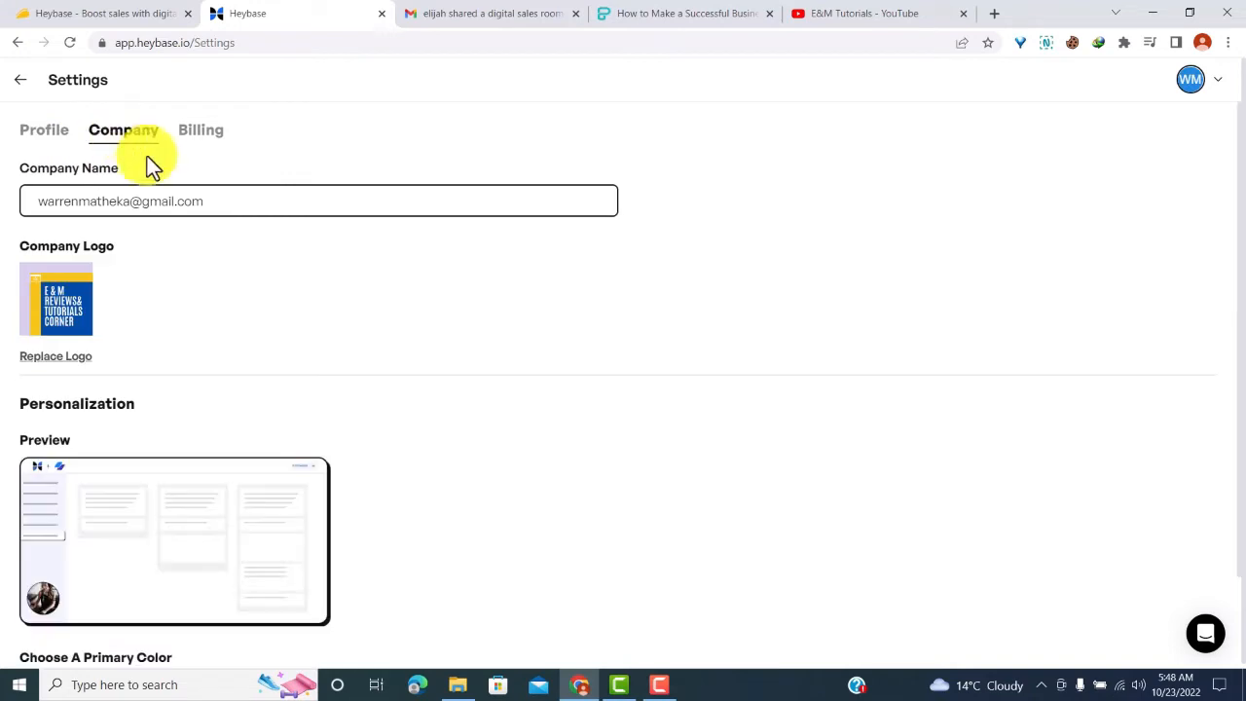
pyautogui.click(195, 133)
pyautogui.scroll(-1, 192, 132)
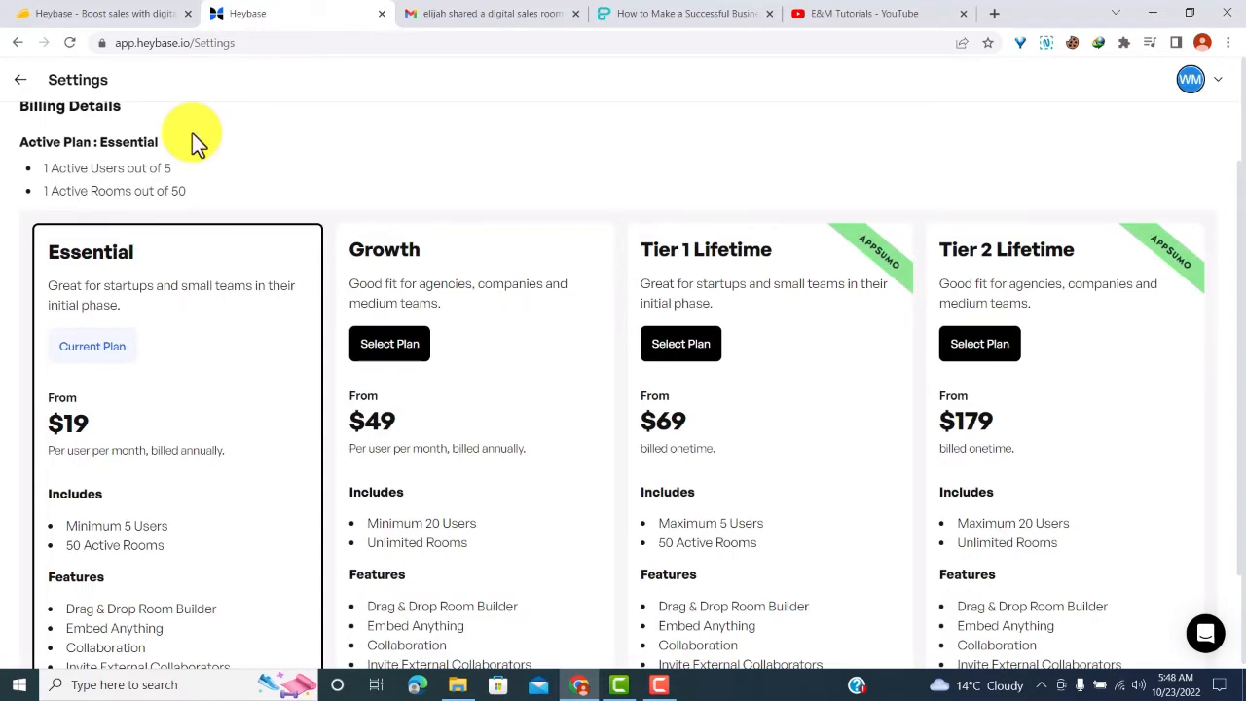
pyautogui.scroll(-2, 27, 82)
pyautogui.click(23, 78)
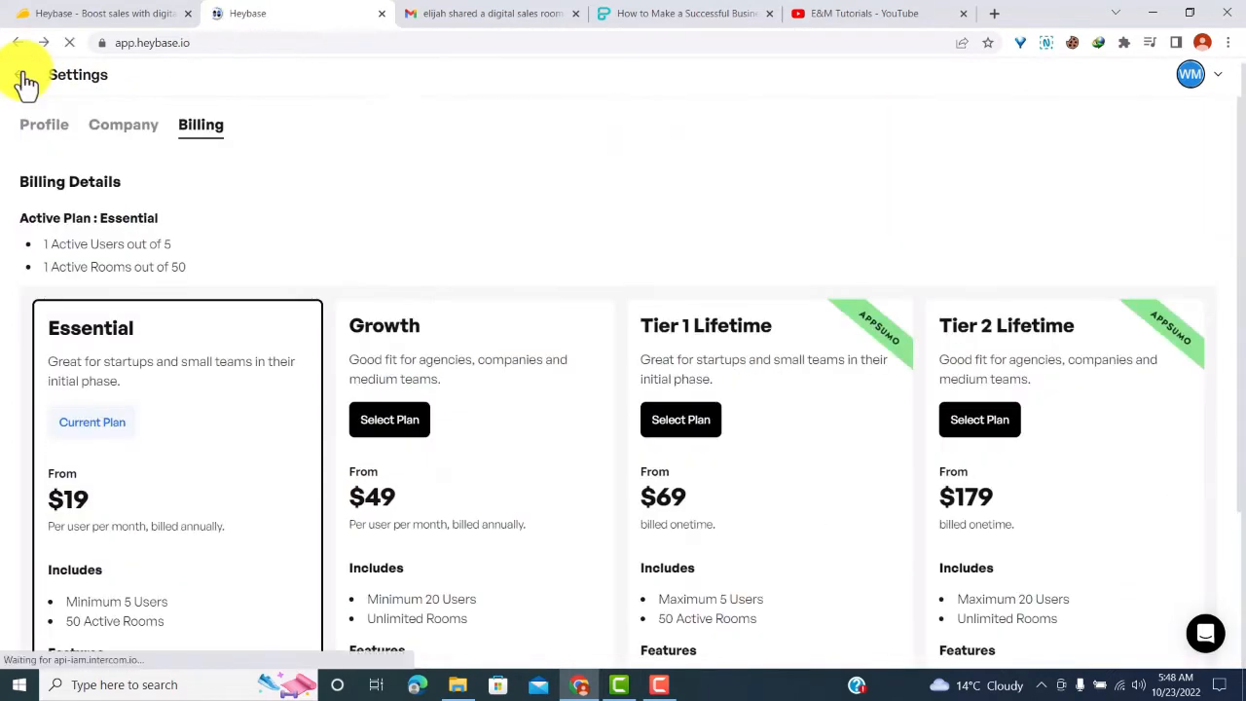
# View the team and guest user lists, and look at the options for inviting a user by email or by link
pyautogui.click(1193, 76)
pyautogui.click(1150, 148)
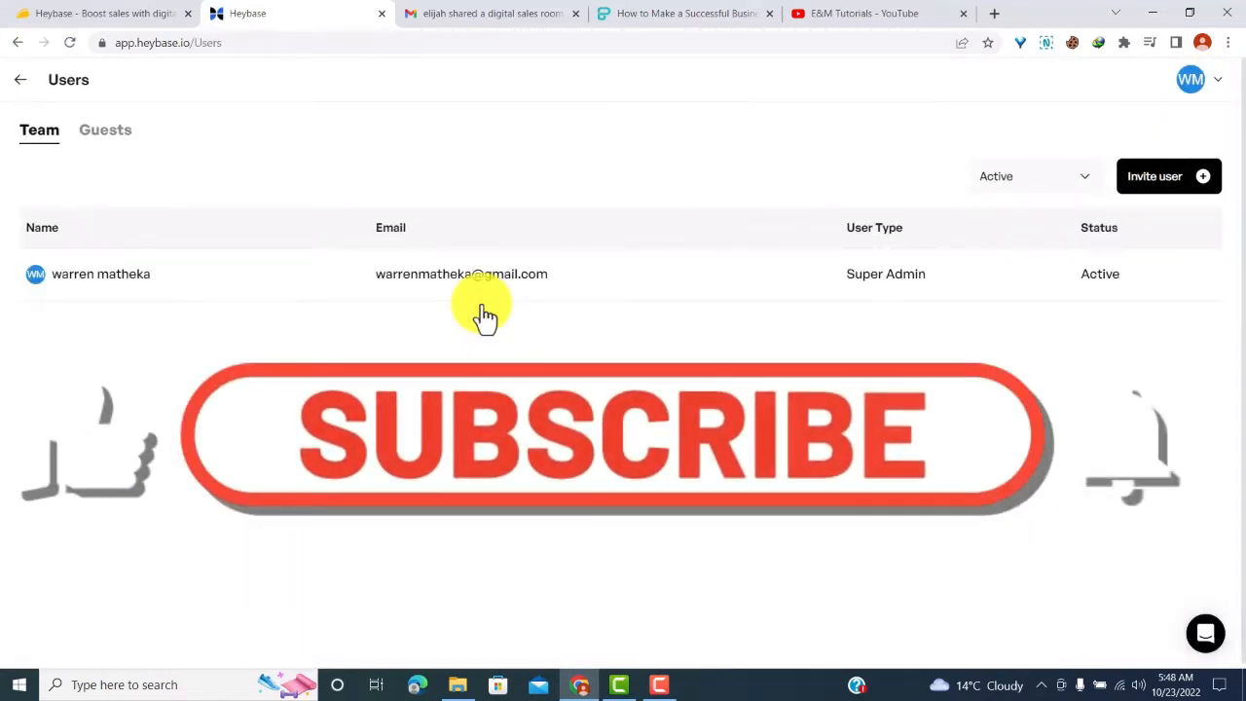
pyautogui.click(103, 132)
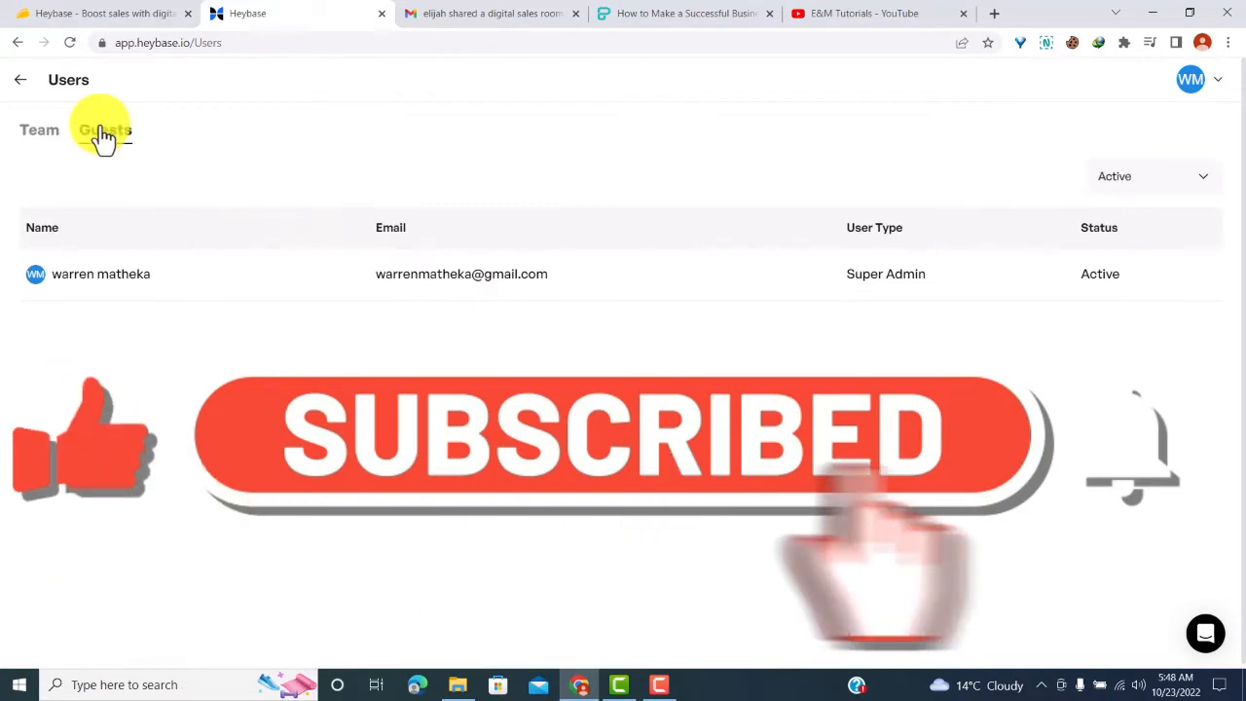
pyautogui.click(39, 133)
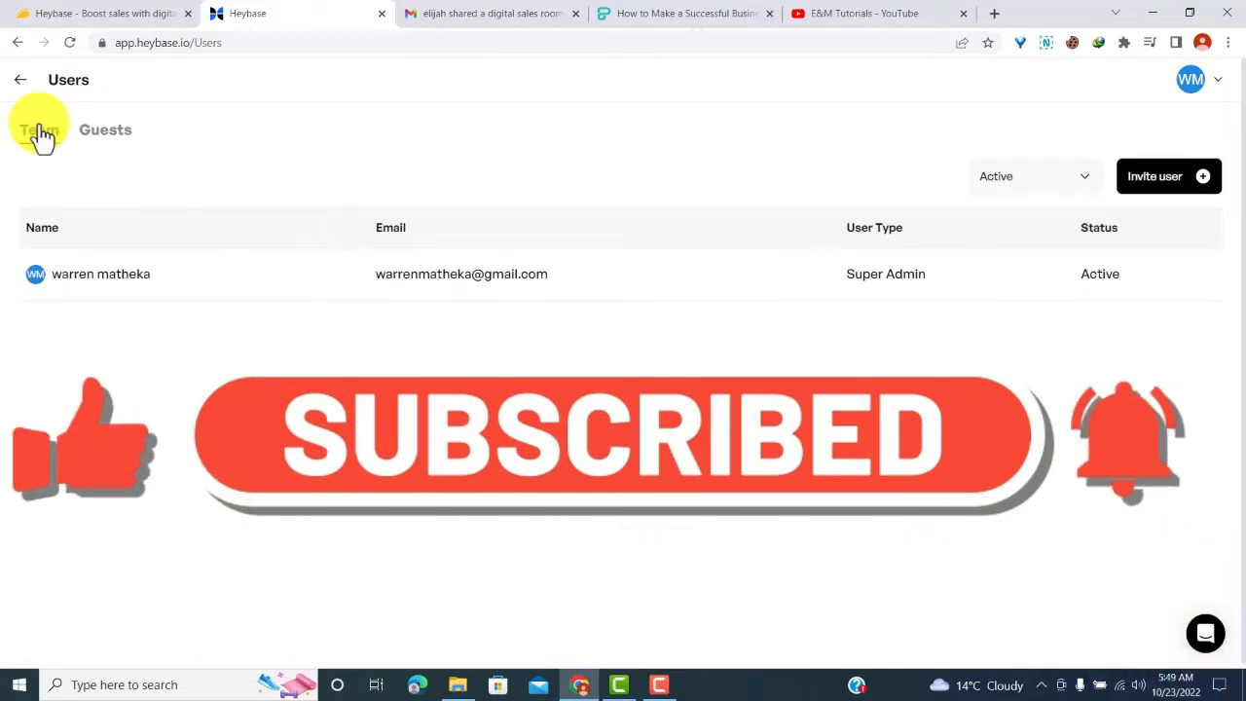
pyautogui.click(1204, 183)
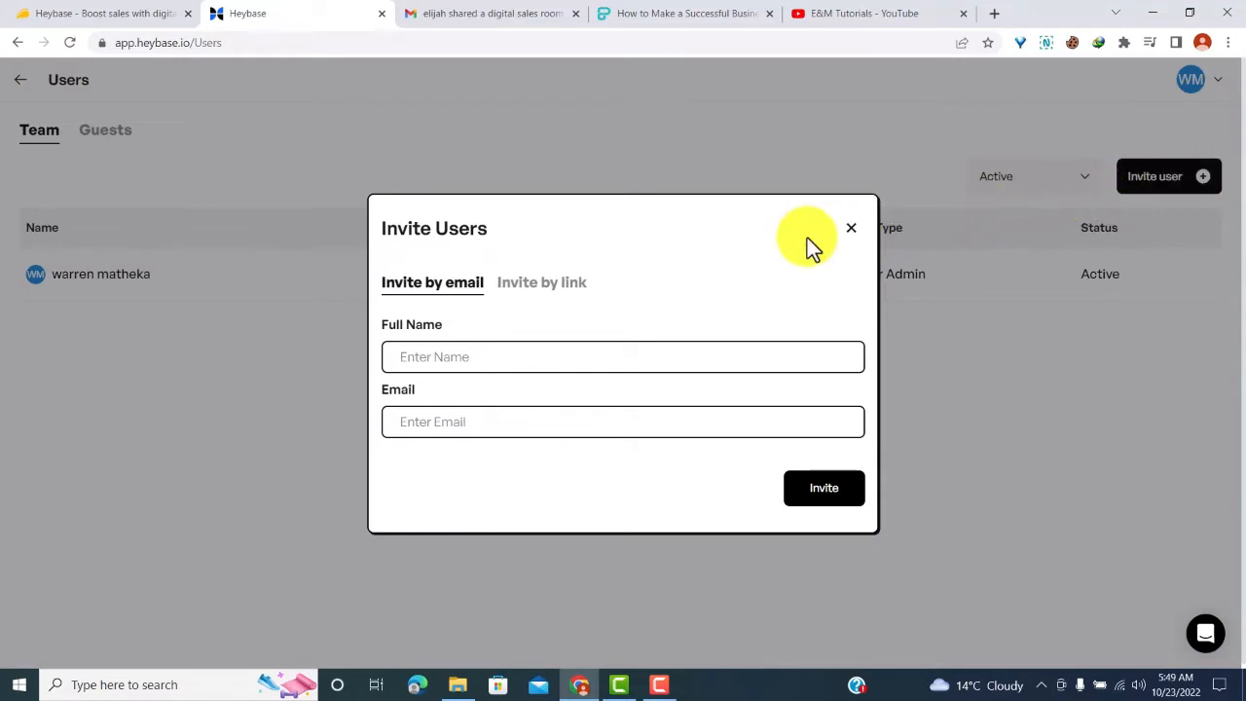
pyautogui.click(541, 286)
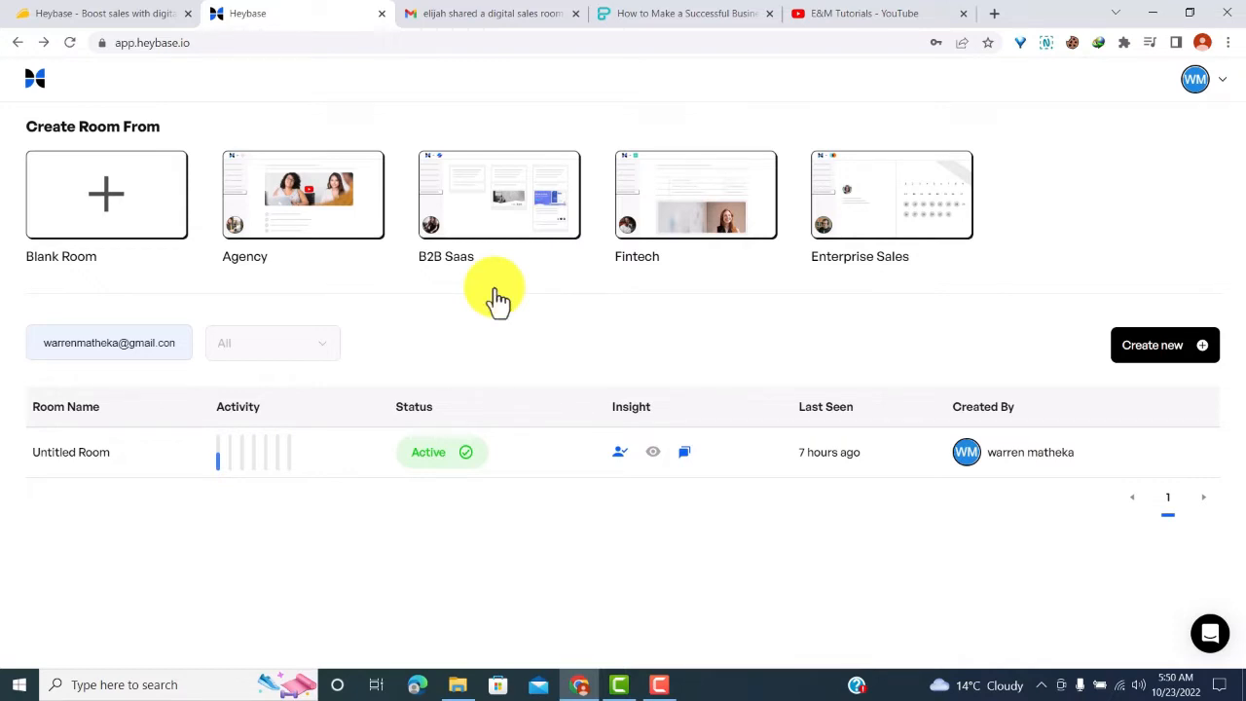
# Create a room from the Agency template and rename it EM TUTORIALS
pyautogui.click(322, 201)
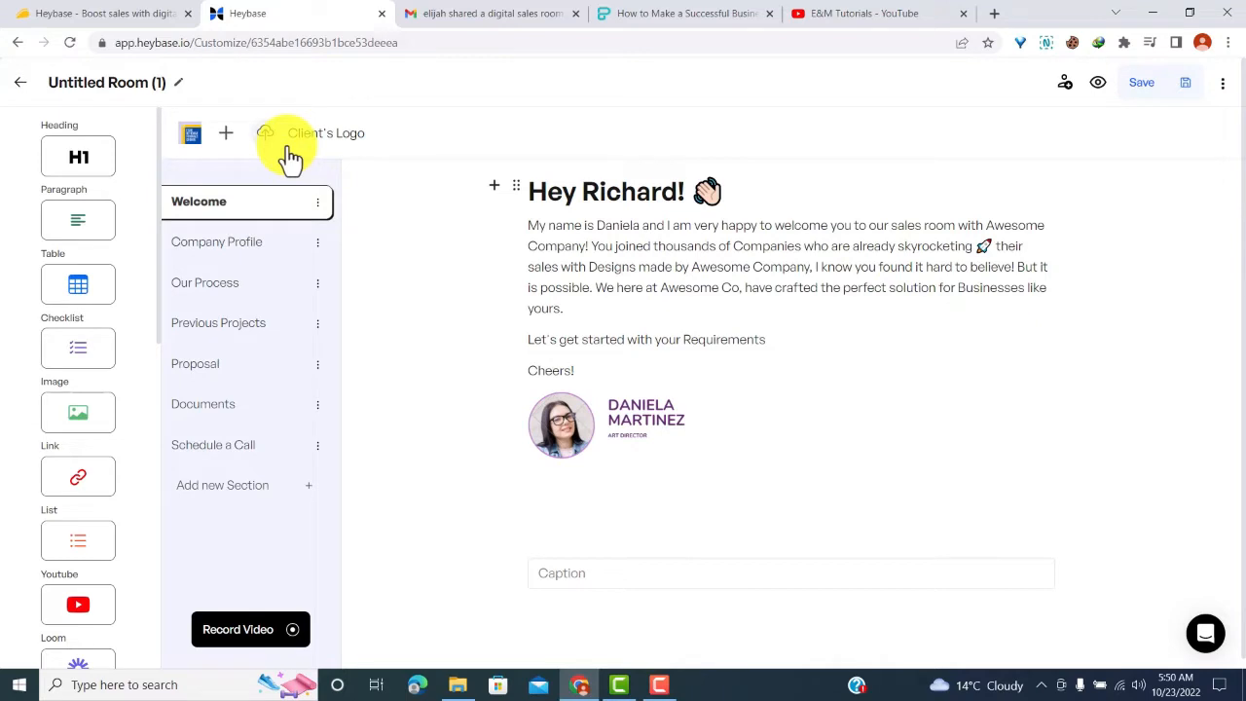
pyautogui.click(175, 82)
pyautogui.press('BackSpace')
pyautogui.press('BackSpace')
pyautogui.press('BackSpace')
pyautogui.press('BackSpace')
pyautogui.press('BackSpace')
pyautogui.press('BackSpace')
pyautogui.press('BackSpace')
pyautogui.press('BackSpace')
pyautogui.press('BackSpace')
pyautogui.press('BackSpace')
pyautogui.press('BackSpace')
pyautogui.press('BackSpace')
pyautogui.press('BackSpace')
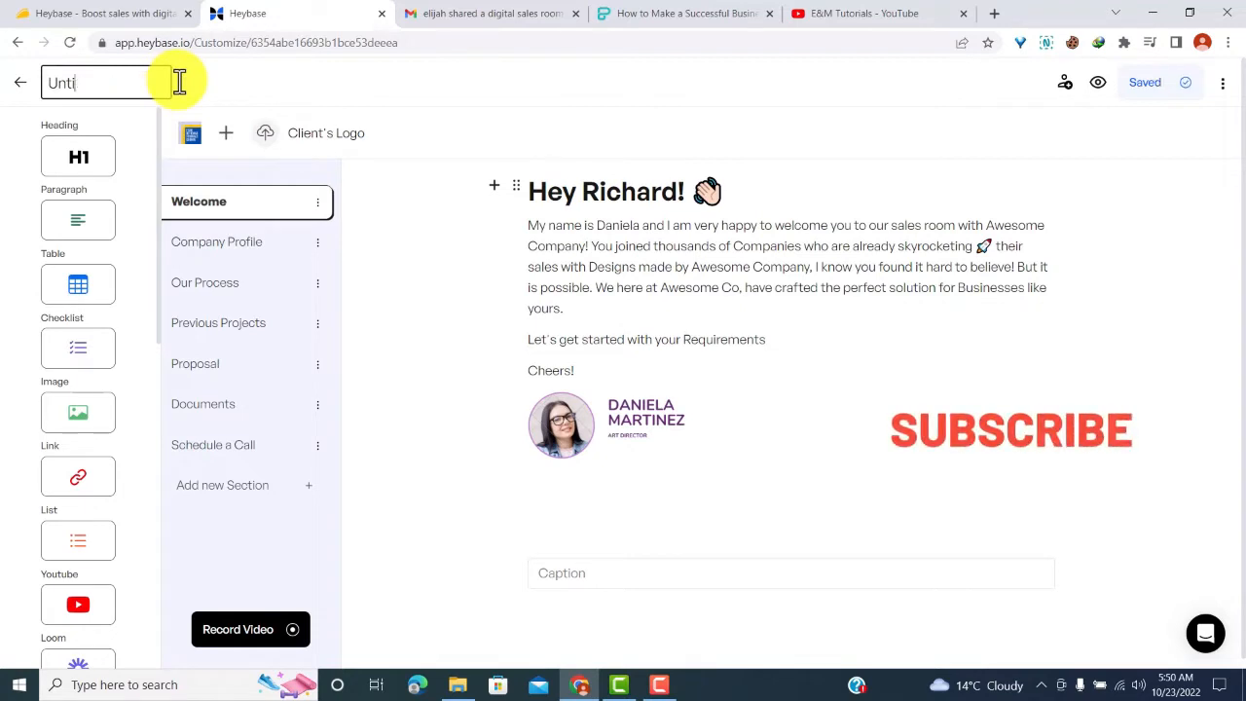
pyautogui.write('EM T')
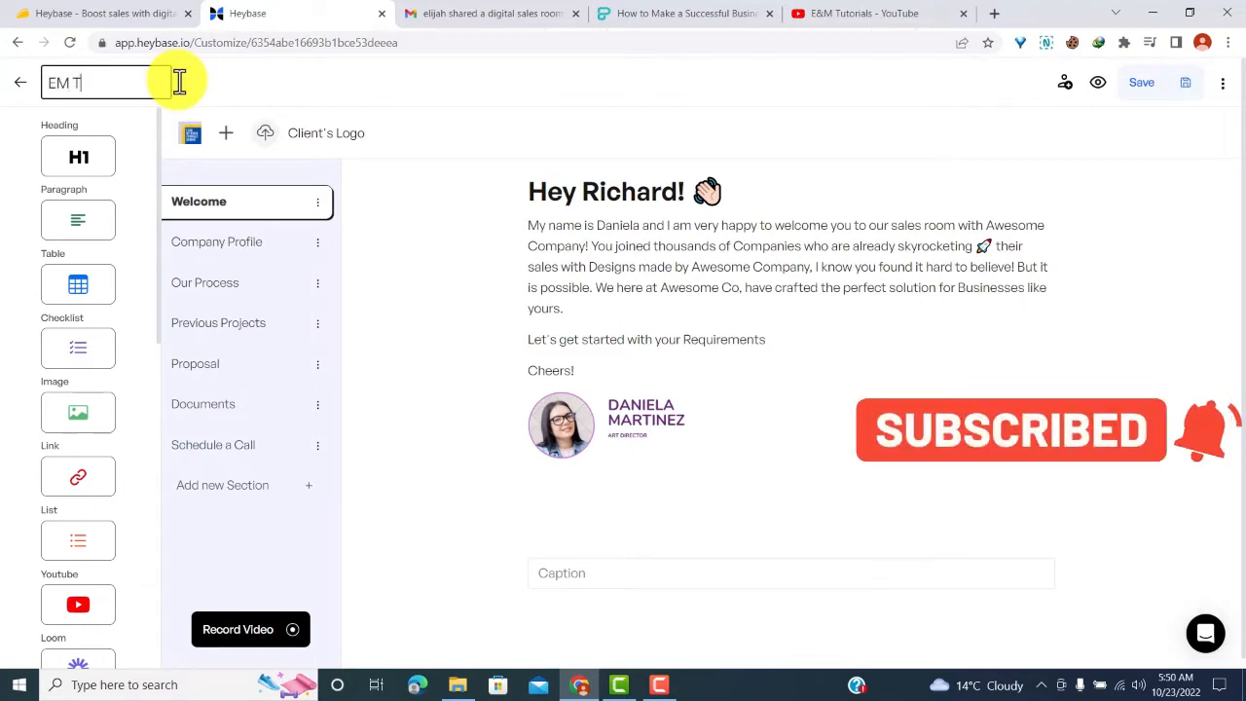
pyautogui.write('UTORIALS')
pyautogui.press('Return')
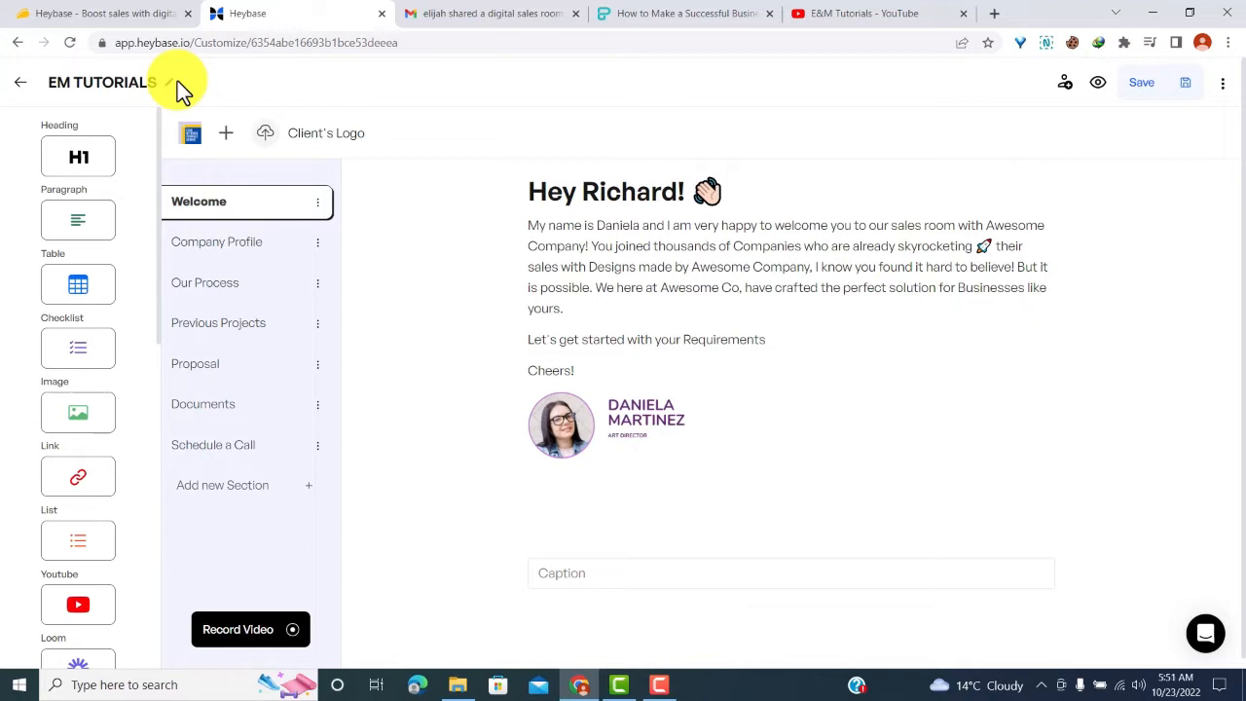
# Examine the content blocks and embeds available for the room, from Heading through Typeform
pyautogui.scroll(-5, 139, 227)
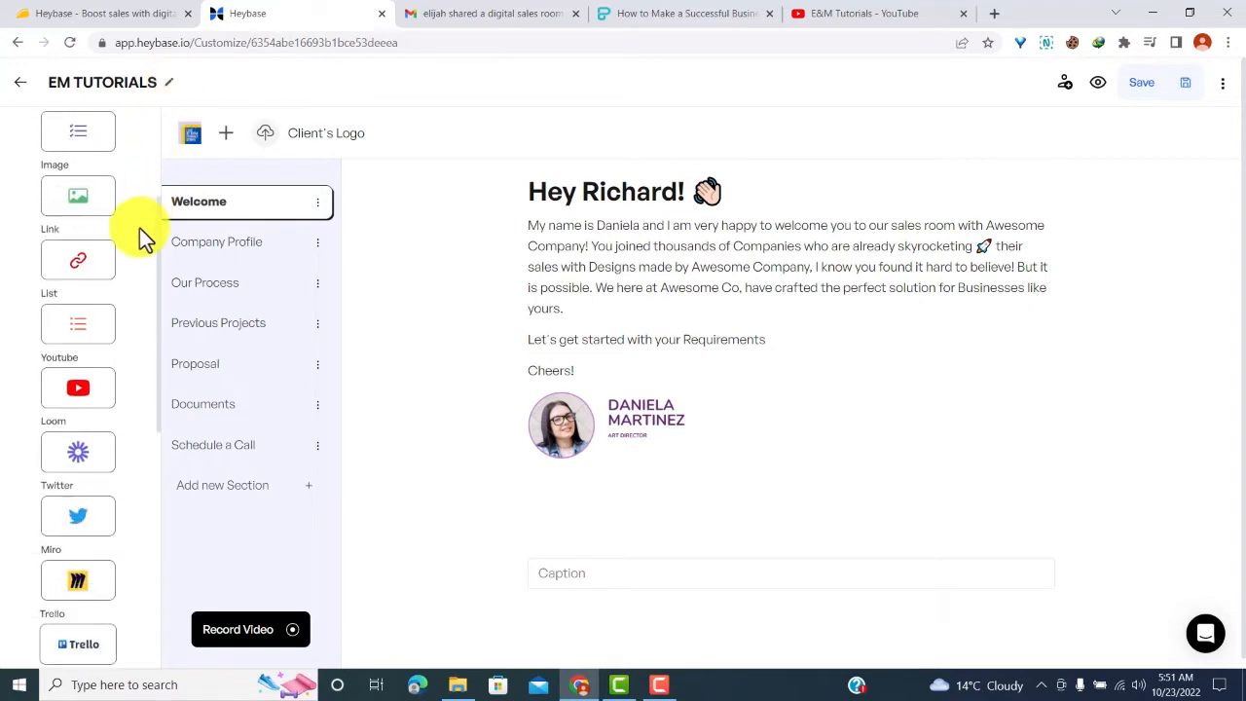
pyautogui.scroll(-4, 105, 392)
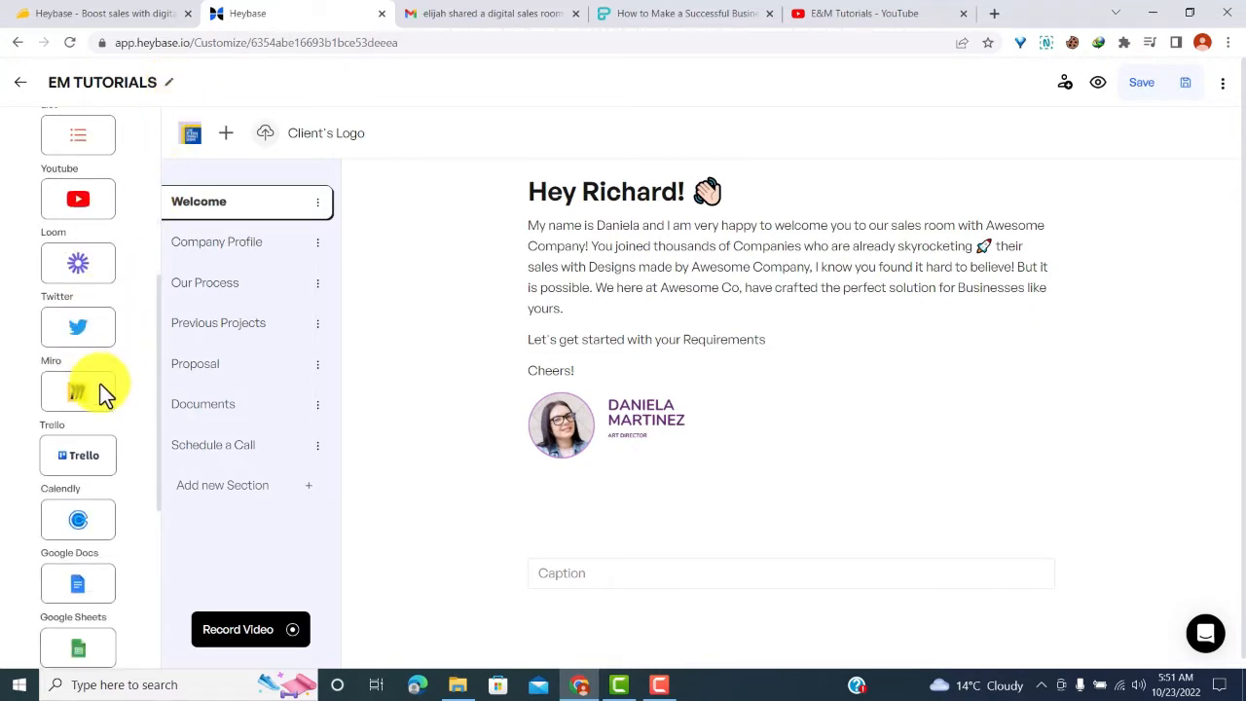
pyautogui.scroll(-1, 97, 384)
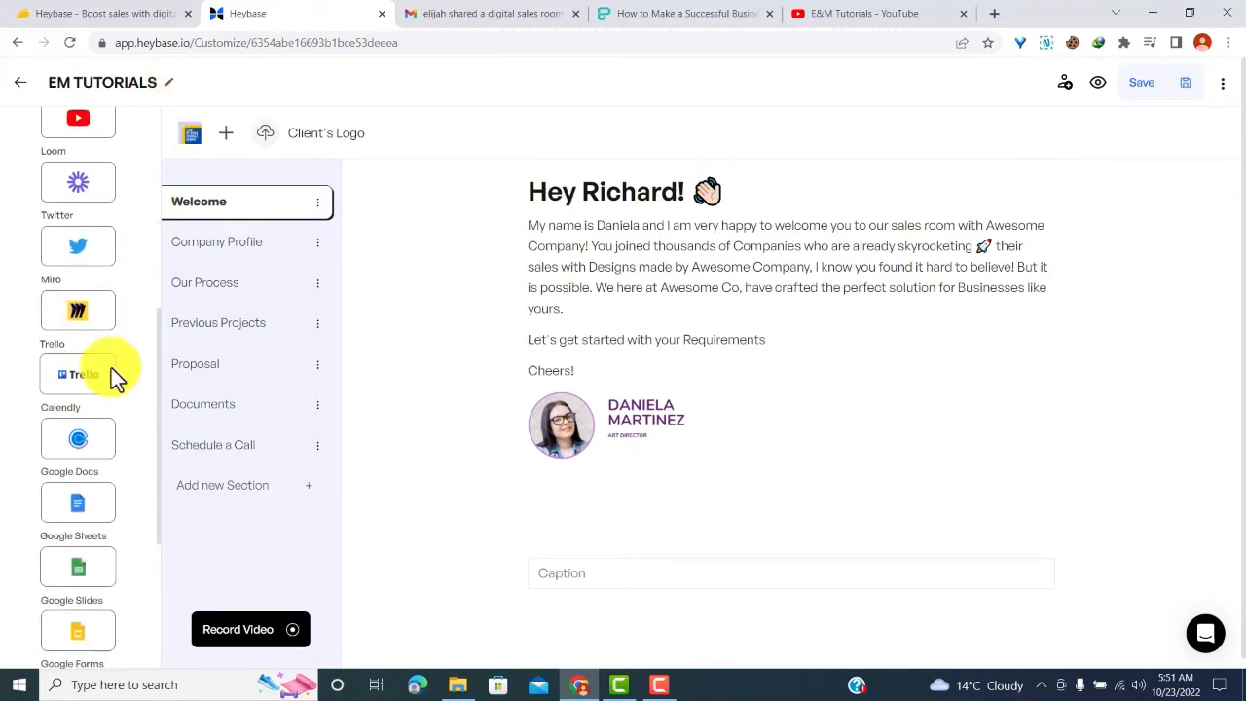
pyautogui.scroll(-3, 115, 375)
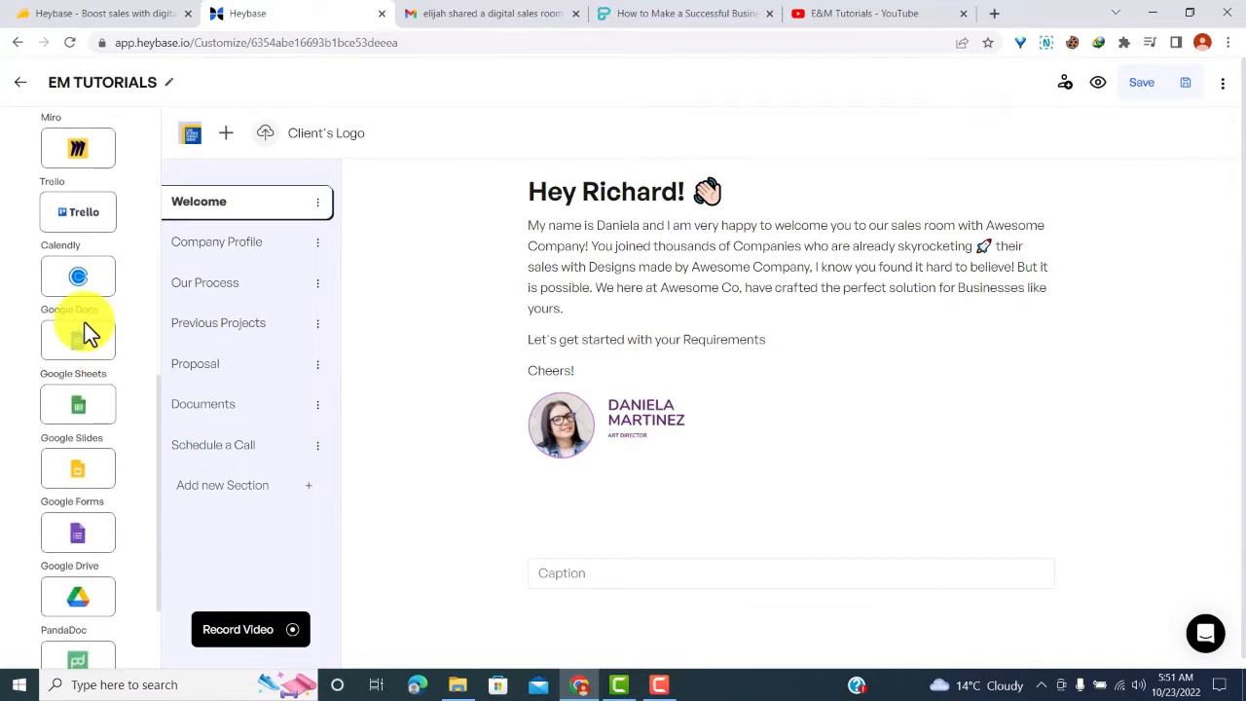
pyautogui.scroll(-3, 85, 322)
pyautogui.scroll(-1, 84, 323)
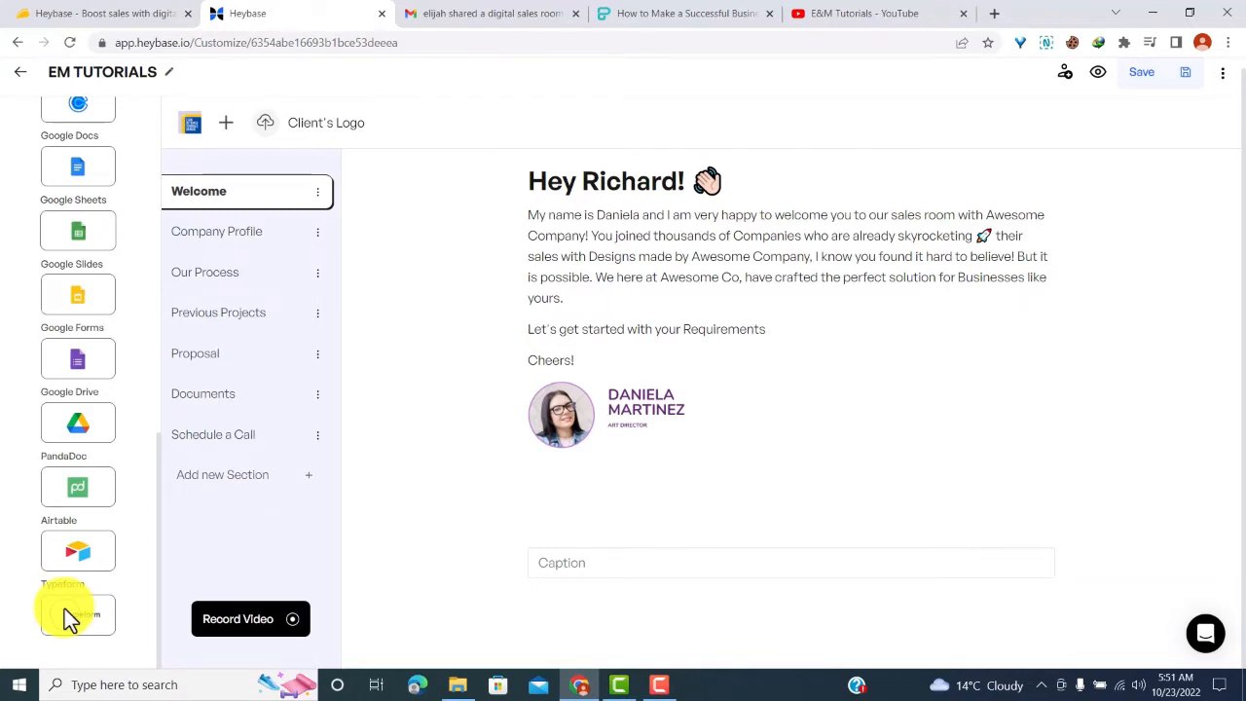
pyautogui.scroll(5, 64, 608)
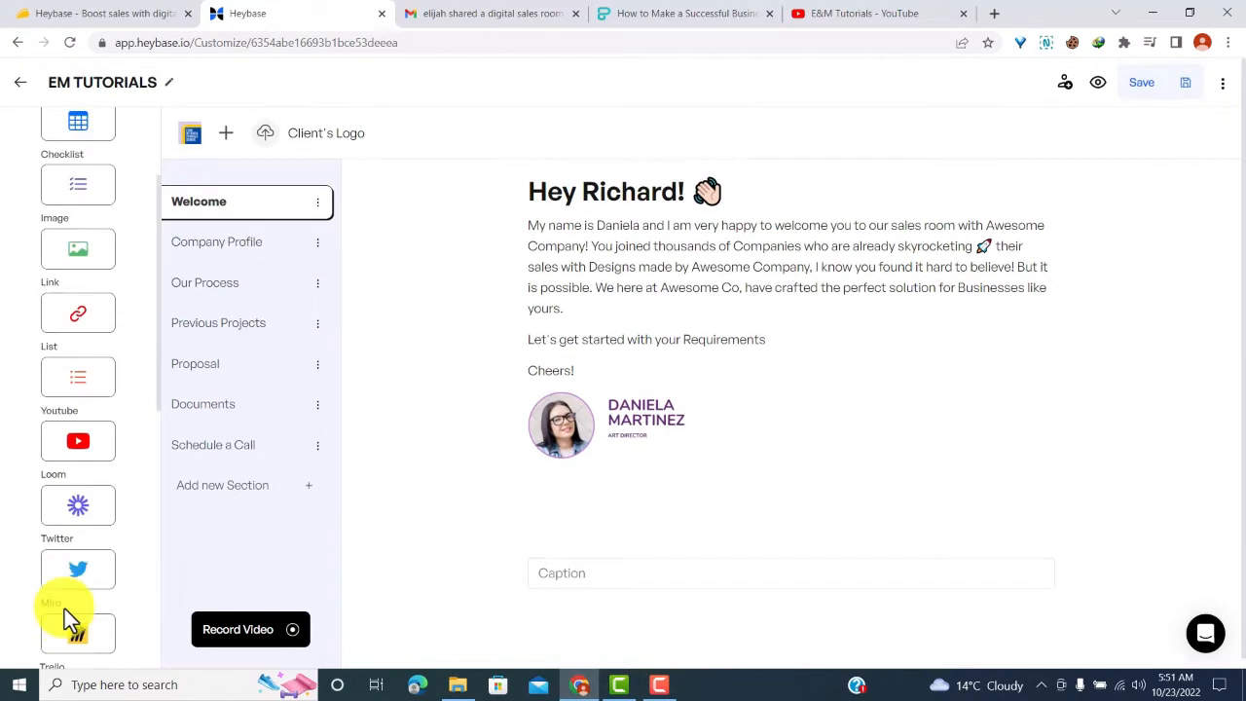
pyautogui.scroll(-1, 64, 292)
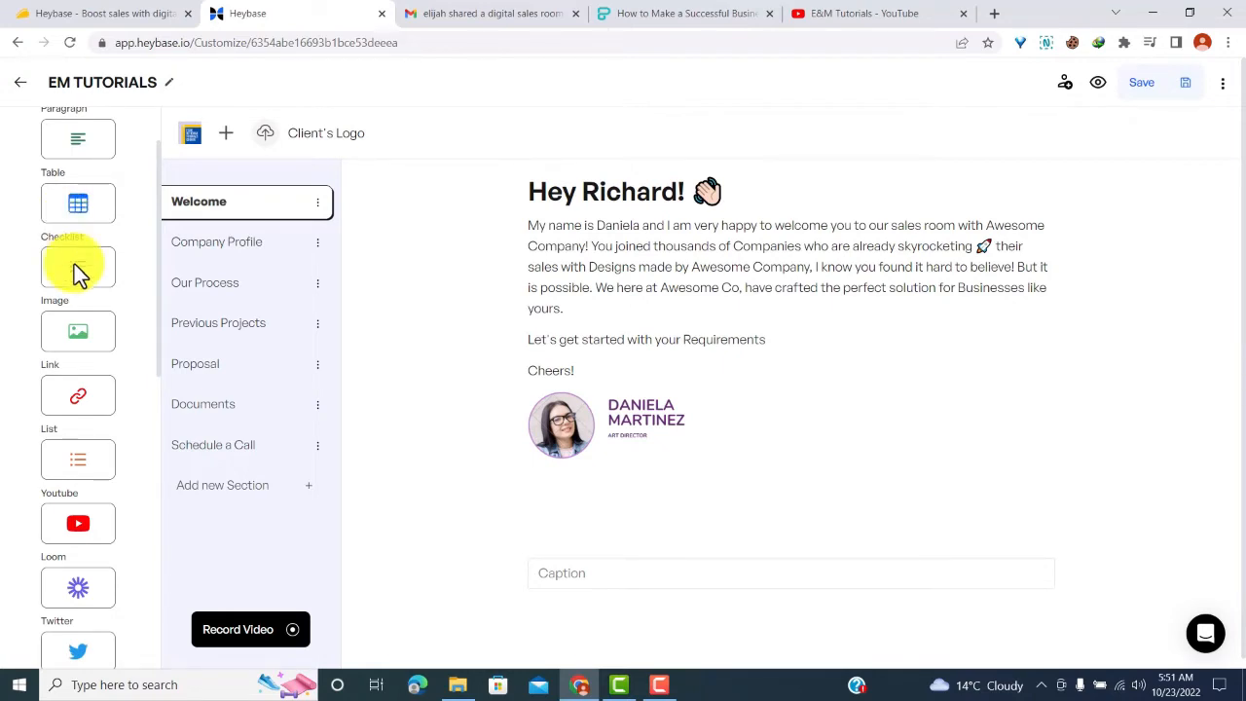
pyautogui.scroll(-4, 78, 272)
pyautogui.scroll(-2, 78, 272)
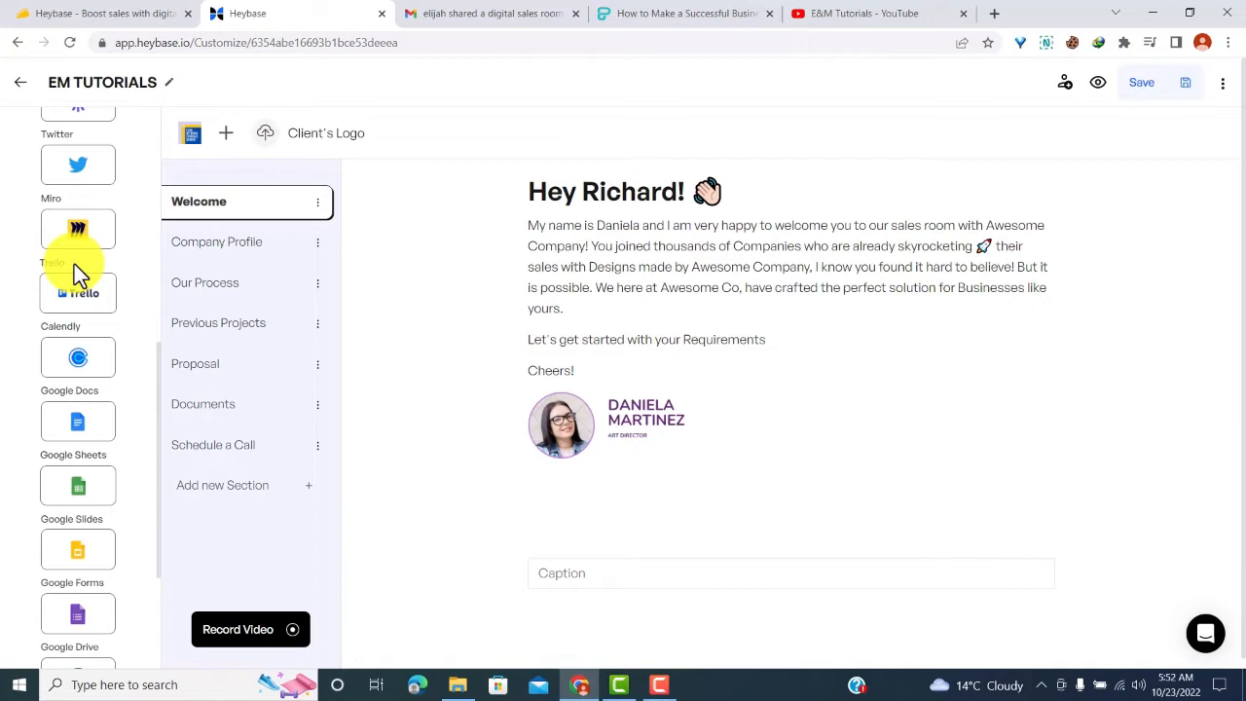
pyautogui.scroll(-2, 74, 264)
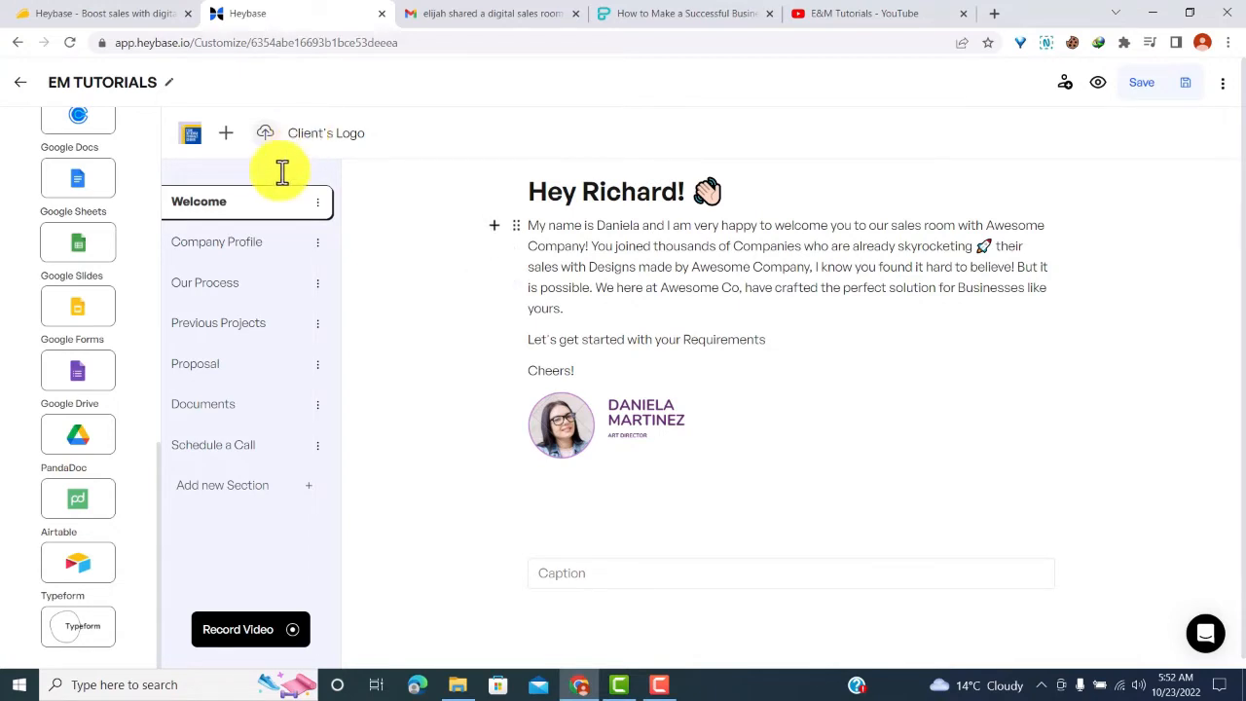
# Look through the room's template sections from Company Profile to Schedule a Call
pyautogui.click(240, 249)
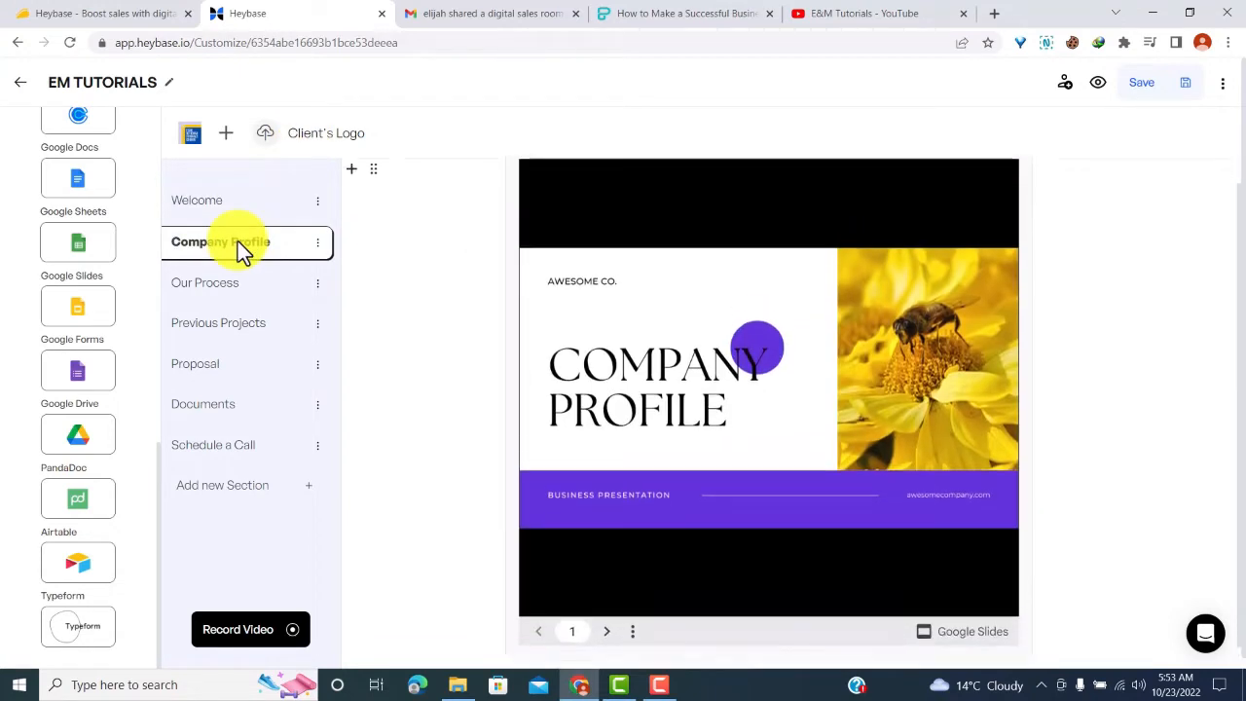
pyautogui.click(235, 277)
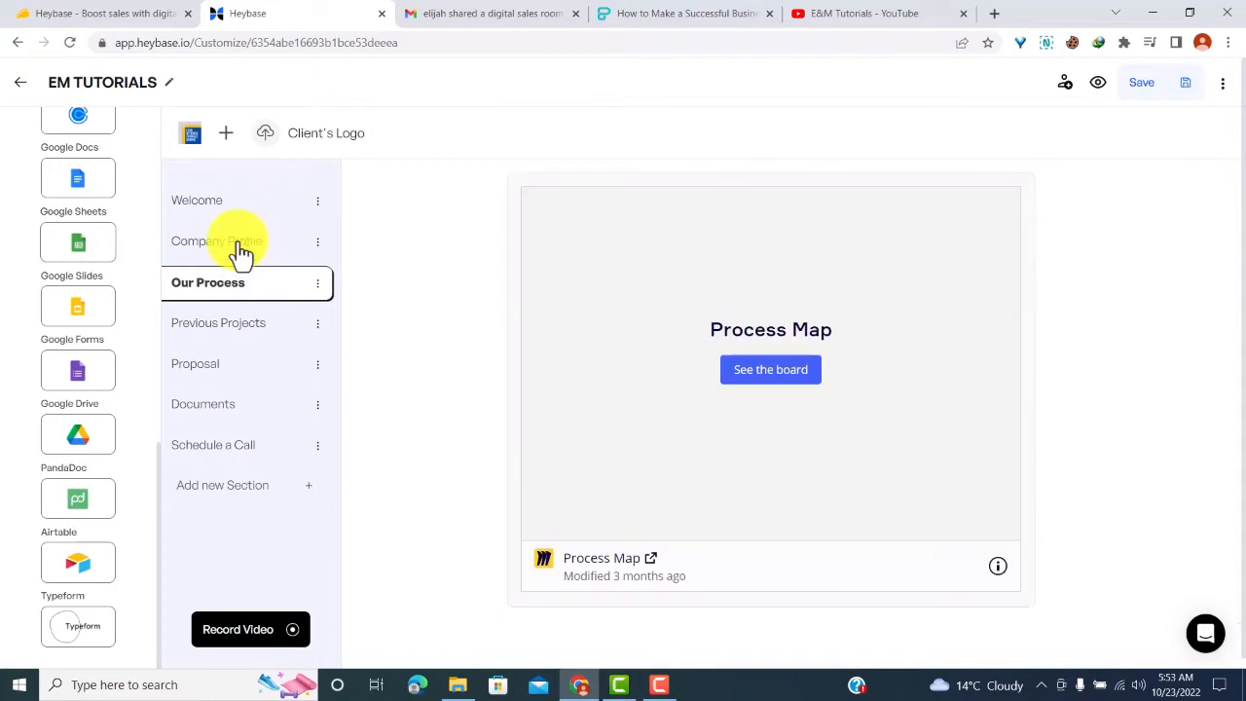
pyautogui.click(225, 324)
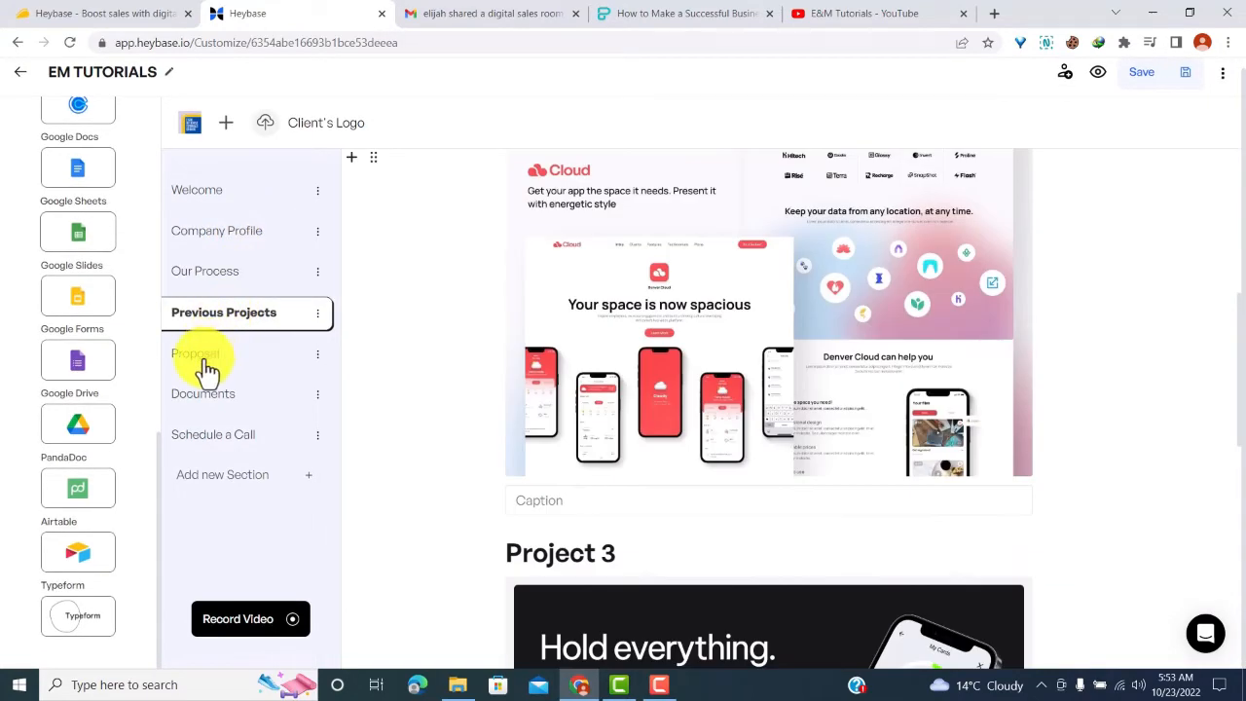
pyautogui.click(206, 358)
pyautogui.click(219, 403)
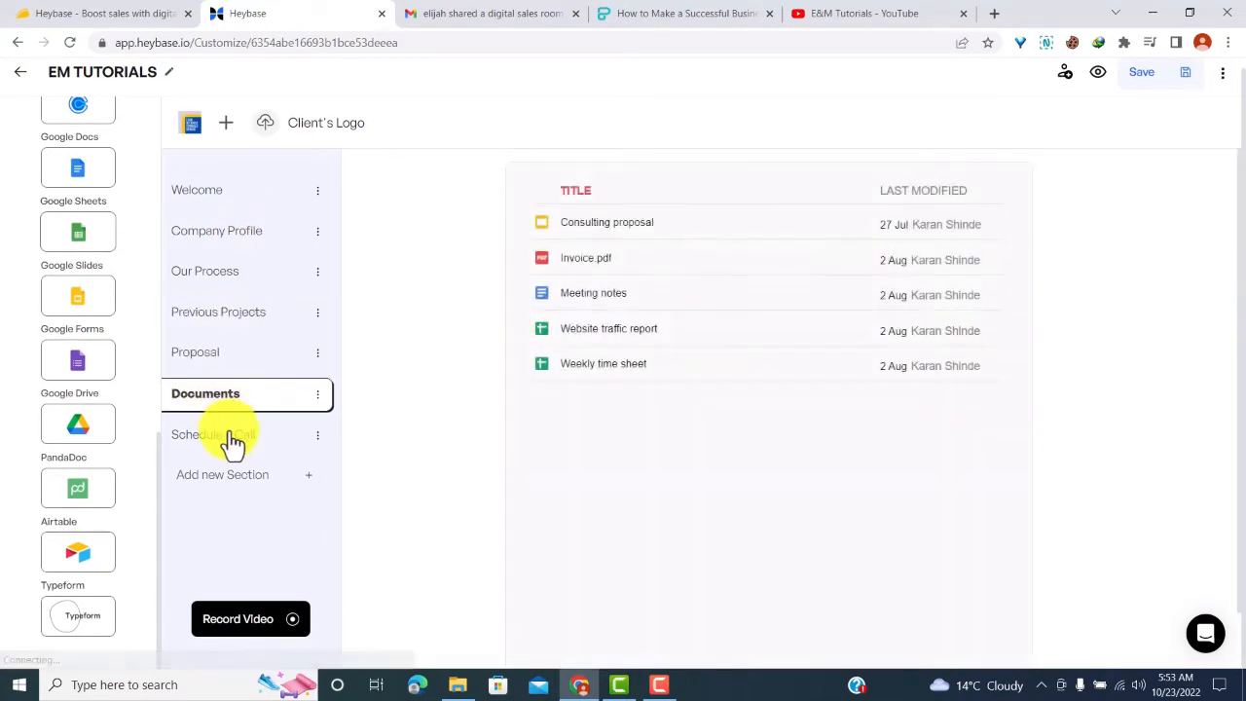
pyautogui.click(232, 439)
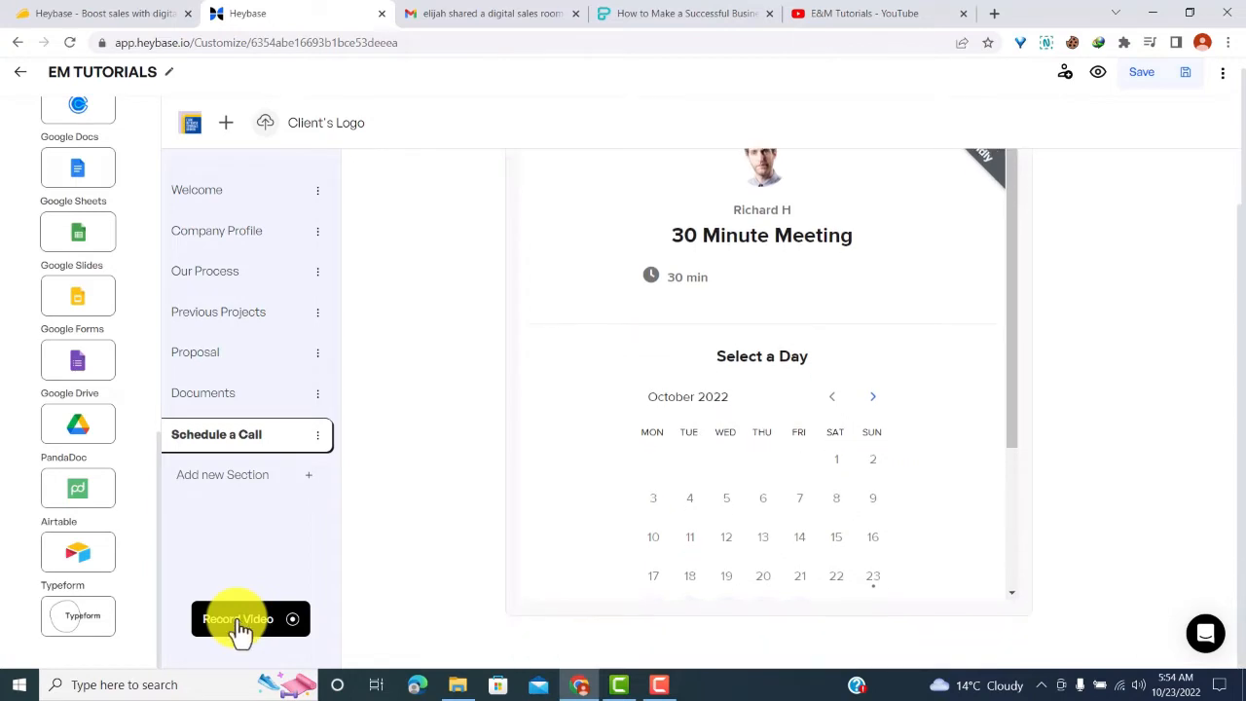
# Add a new section to the room and name it EM TUTORIALS
pyautogui.click(249, 477)
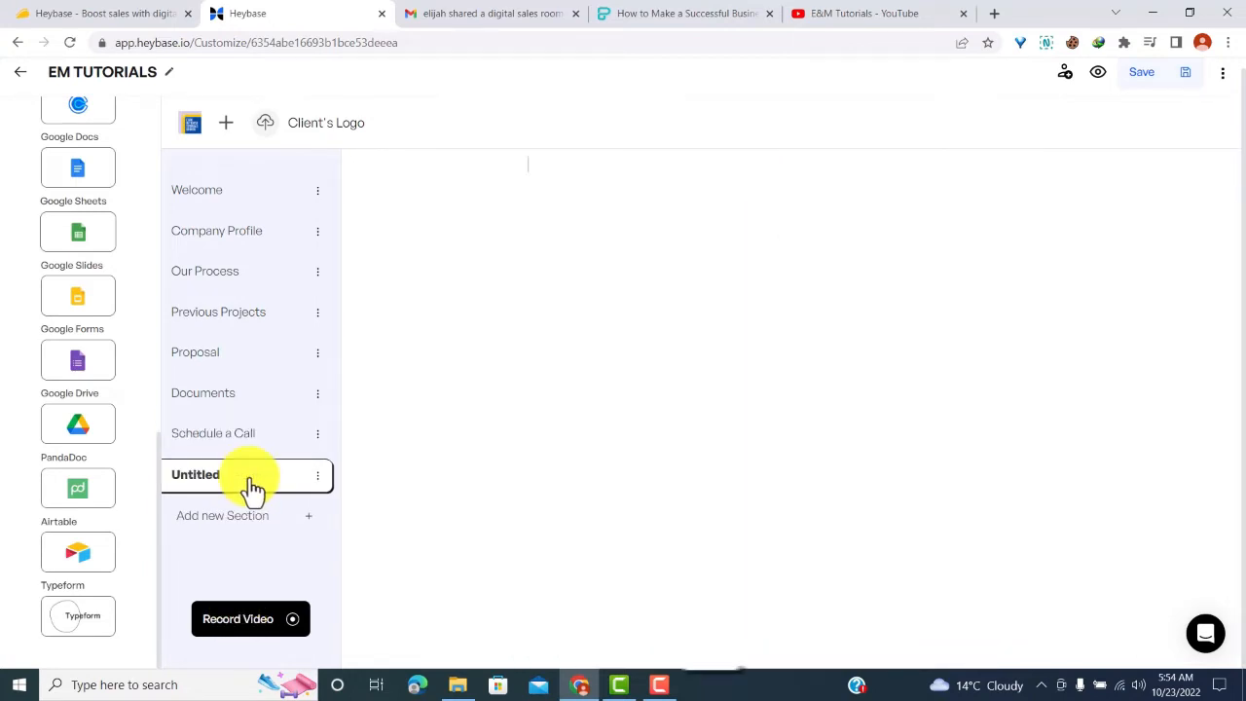
pyautogui.click(319, 477)
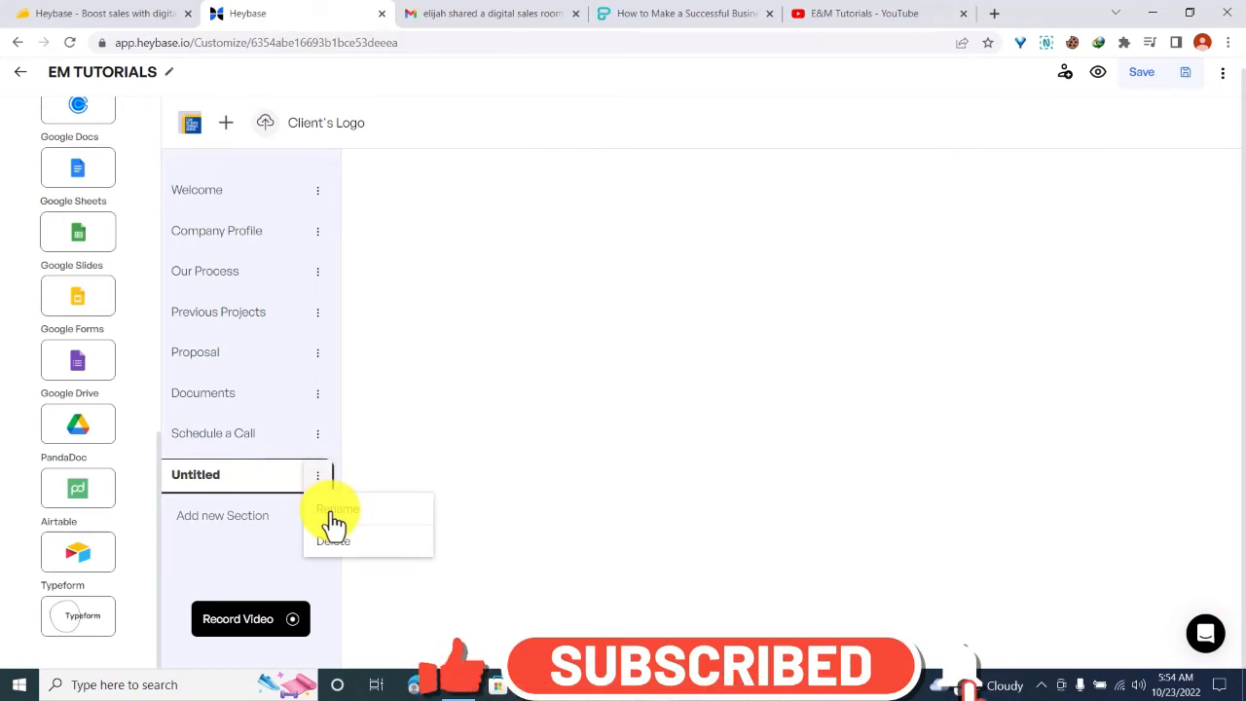
pyautogui.click(331, 511)
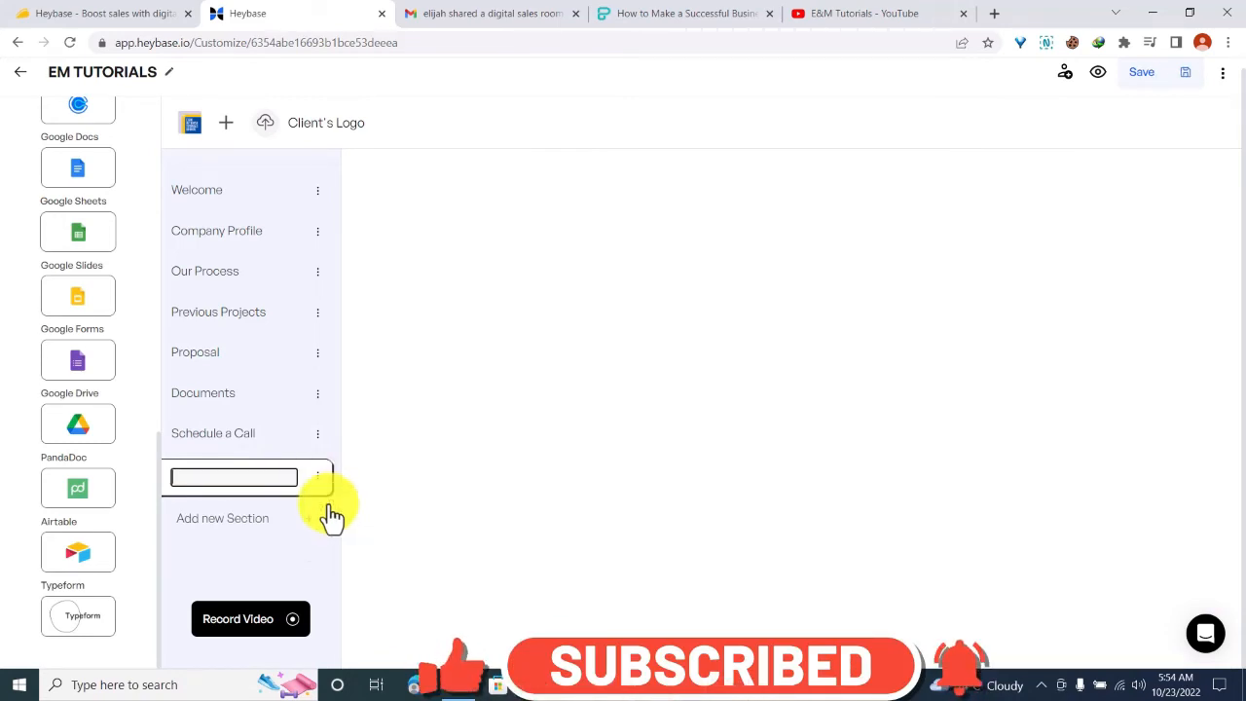
pyautogui.write('EM TUTO')
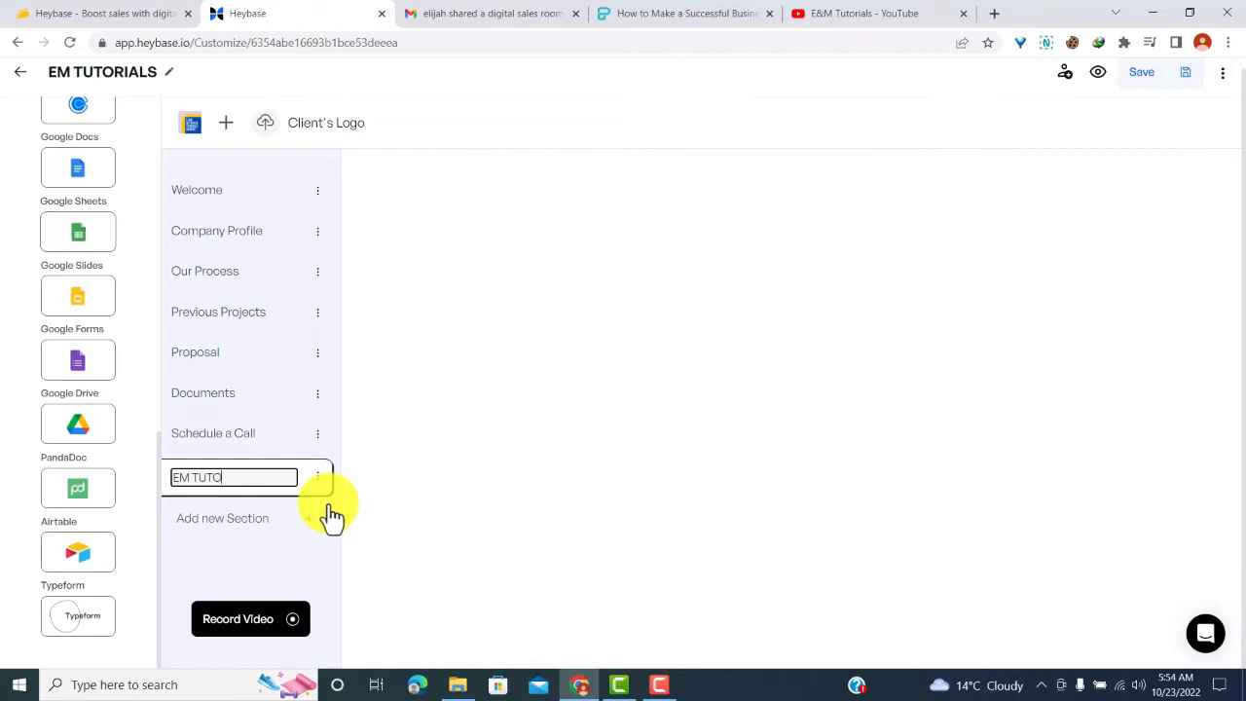
pyautogui.write('RIALS')
pyautogui.press('Return')
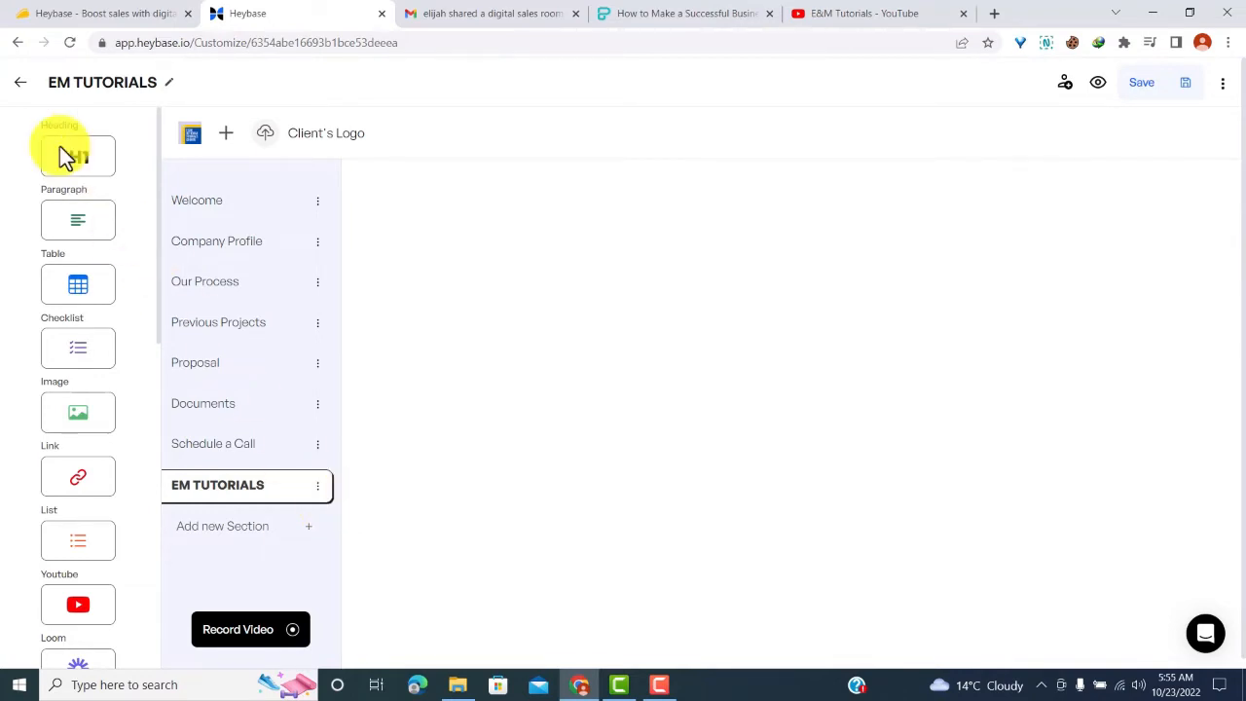
# Add a heading block to the EM TUTORIALS section and replace its placeholder text with EM TUTORIALS
pyautogui.moveTo(61, 151); pyautogui.dragTo(454, 189)
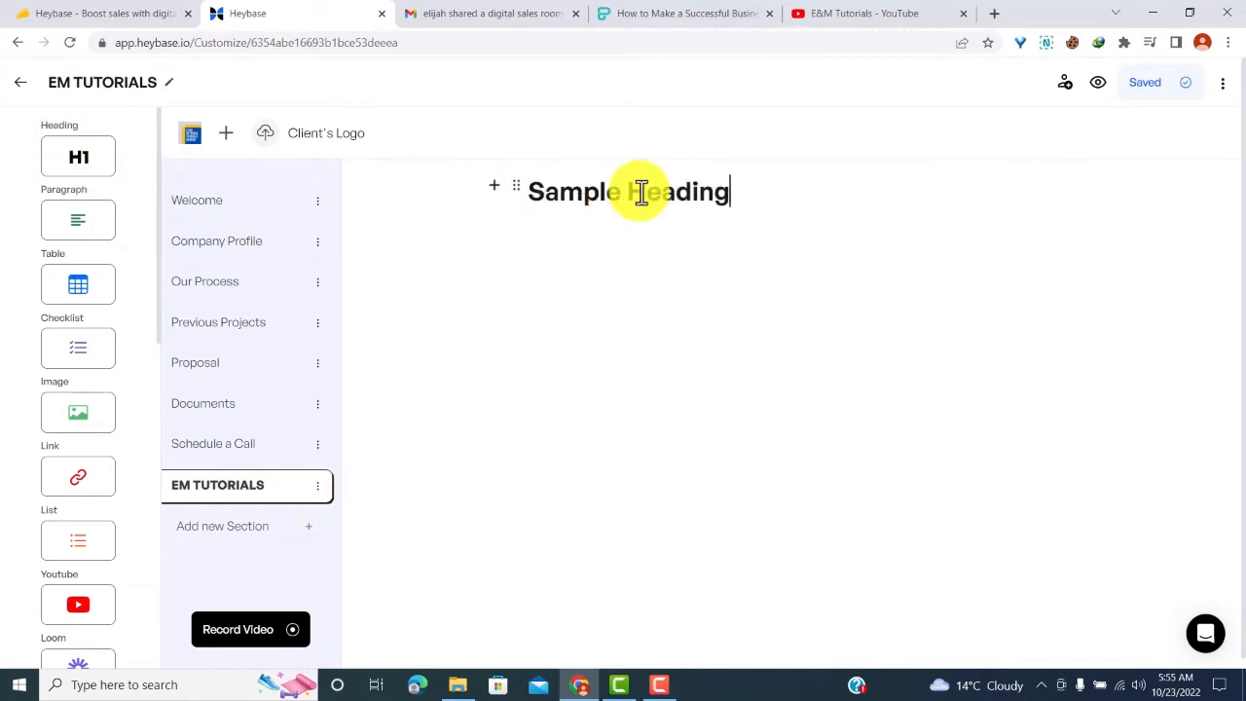
pyautogui.press('BackSpace')
pyautogui.press('BackSpace')
pyautogui.press('BackSpace')
pyautogui.press('BackSpace')
pyautogui.press('BackSpace')
pyautogui.press('BackSpace')
pyautogui.press('BackSpace')
pyautogui.press('BackSpace')
pyautogui.press('BackSpace')
pyautogui.press('BackSpace')
pyautogui.press('BackSpace')
pyautogui.press('BackSpace')
pyautogui.press('BackSpace')
pyautogui.press('BackSpace')
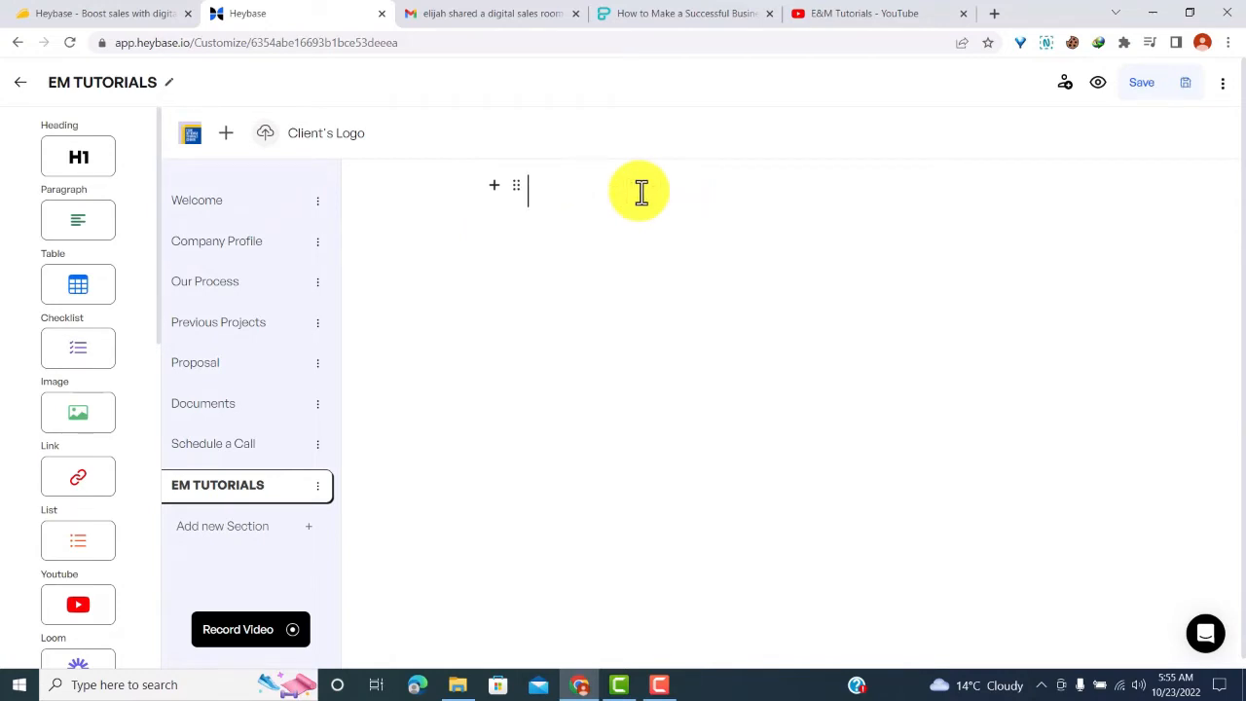
pyautogui.write('EM TUTORIALS')
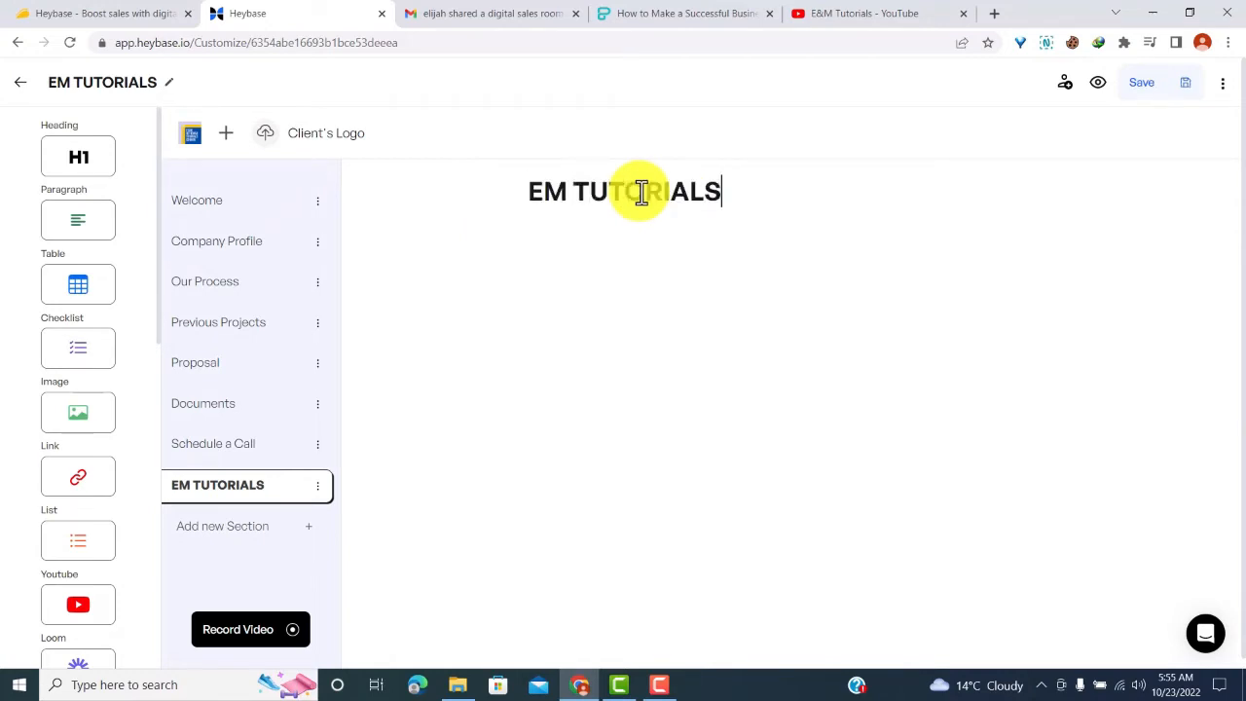
pyautogui.press('Return')
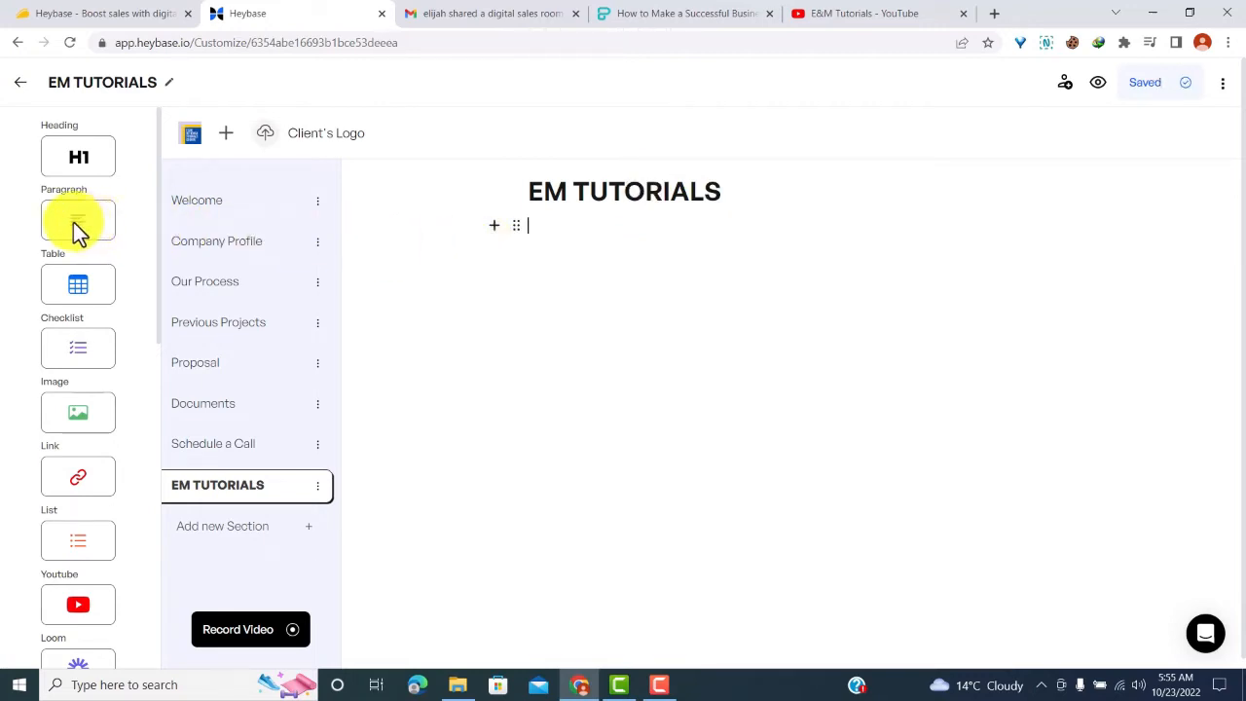
# Add a paragraph block below the heading and copy the first three paragraphs of the Piktochart business pitch article
pyautogui.moveTo(75, 228); pyautogui.dragTo(572, 255)
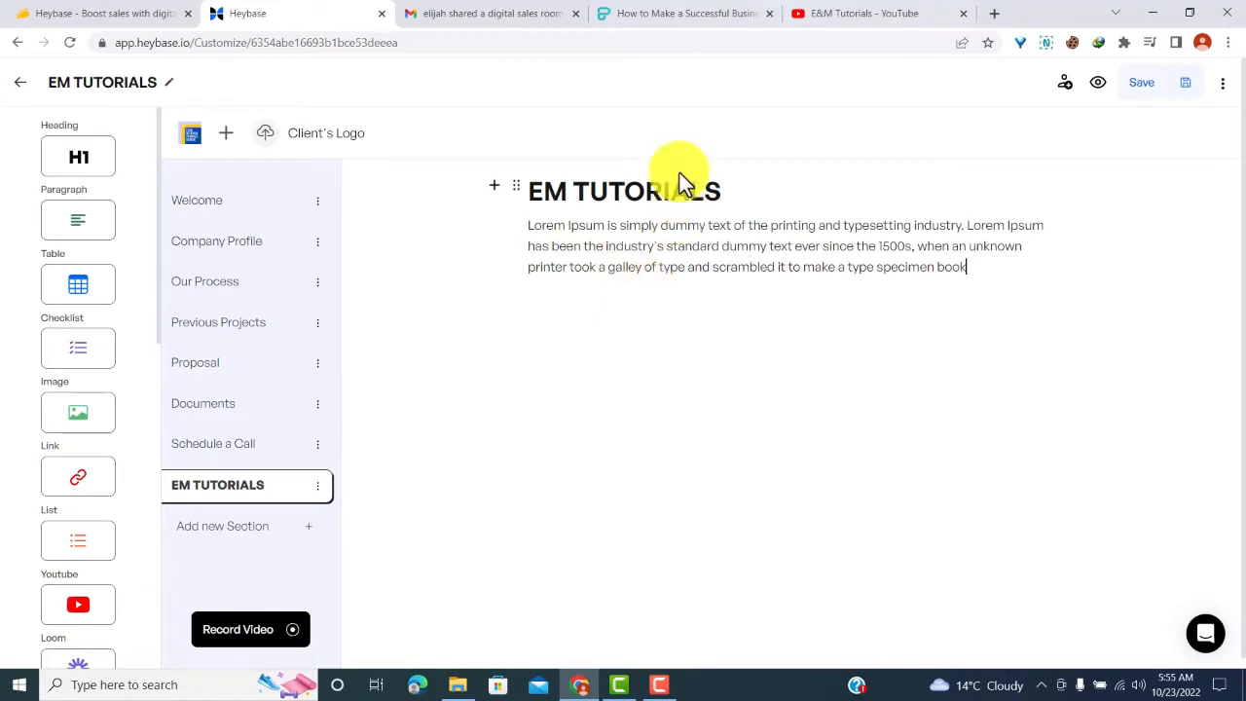
pyautogui.click(687, 15)
pyautogui.scroll(3, 639, 255)
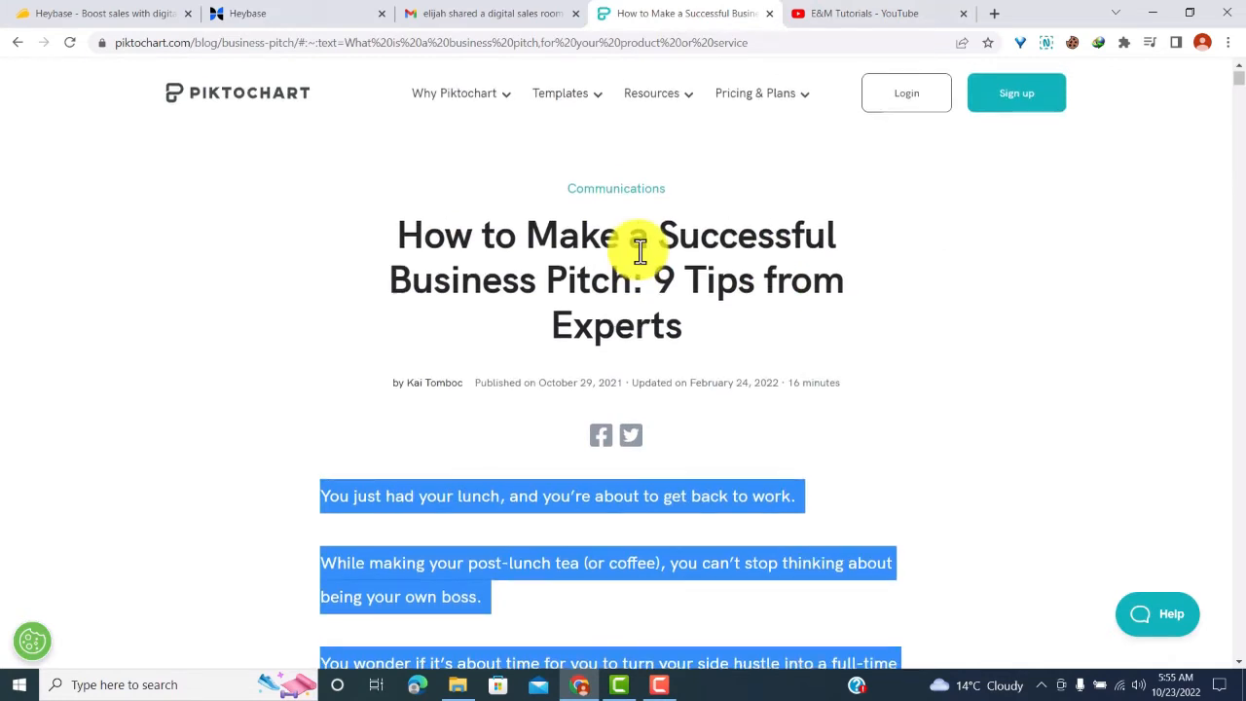
pyautogui.scroll(-2, 681, 272)
pyautogui.click(717, 296)
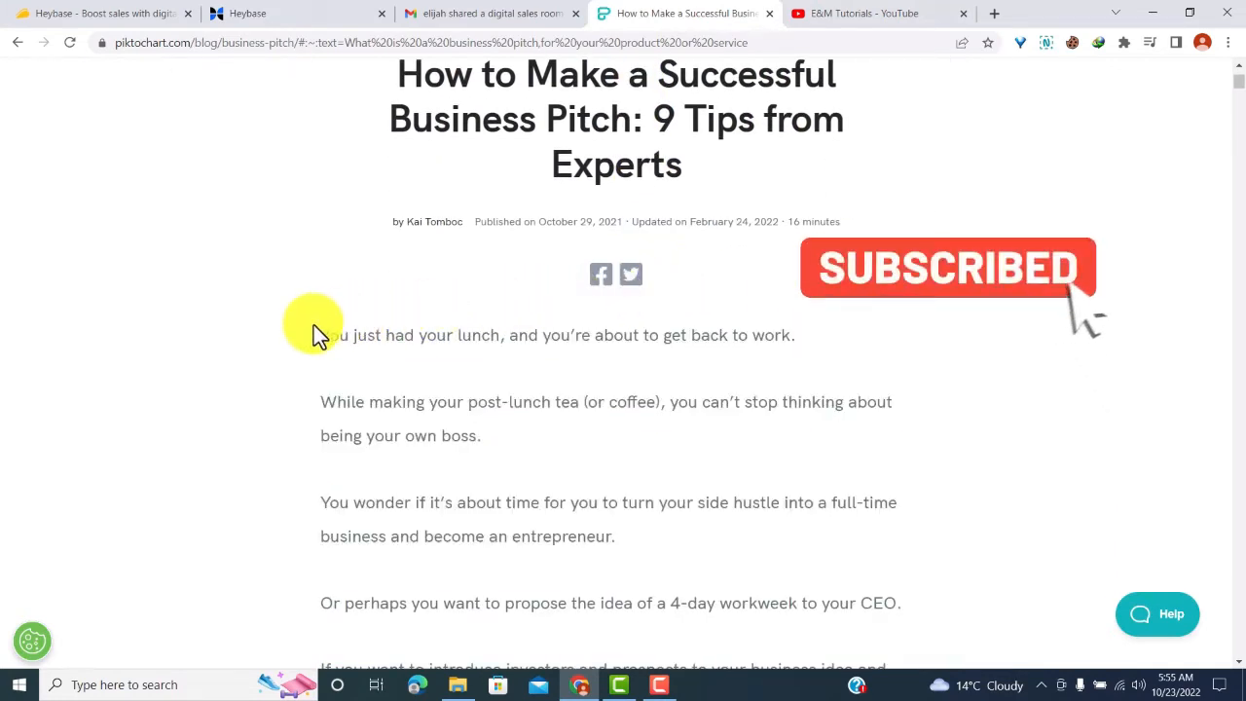
pyautogui.moveTo(315, 334); pyautogui.dragTo(608, 533)
pyautogui.hotkey('ctrl', 'c')
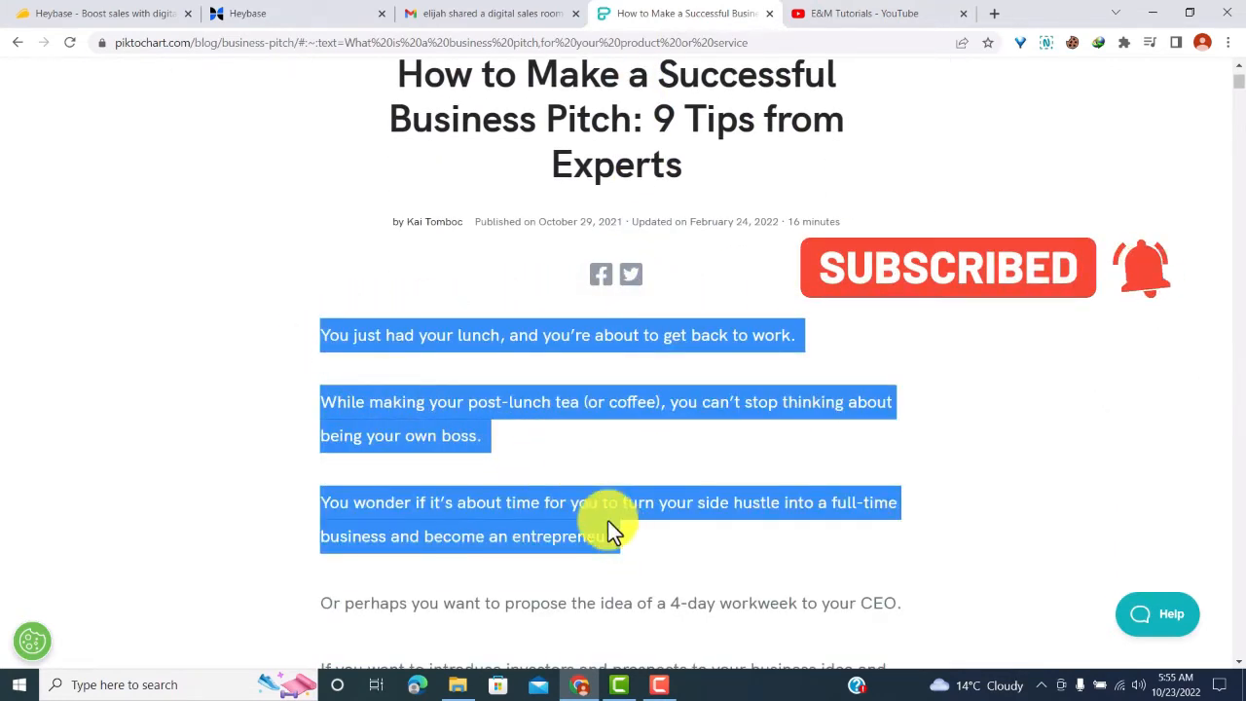
pyautogui.rightClick(471, 408)
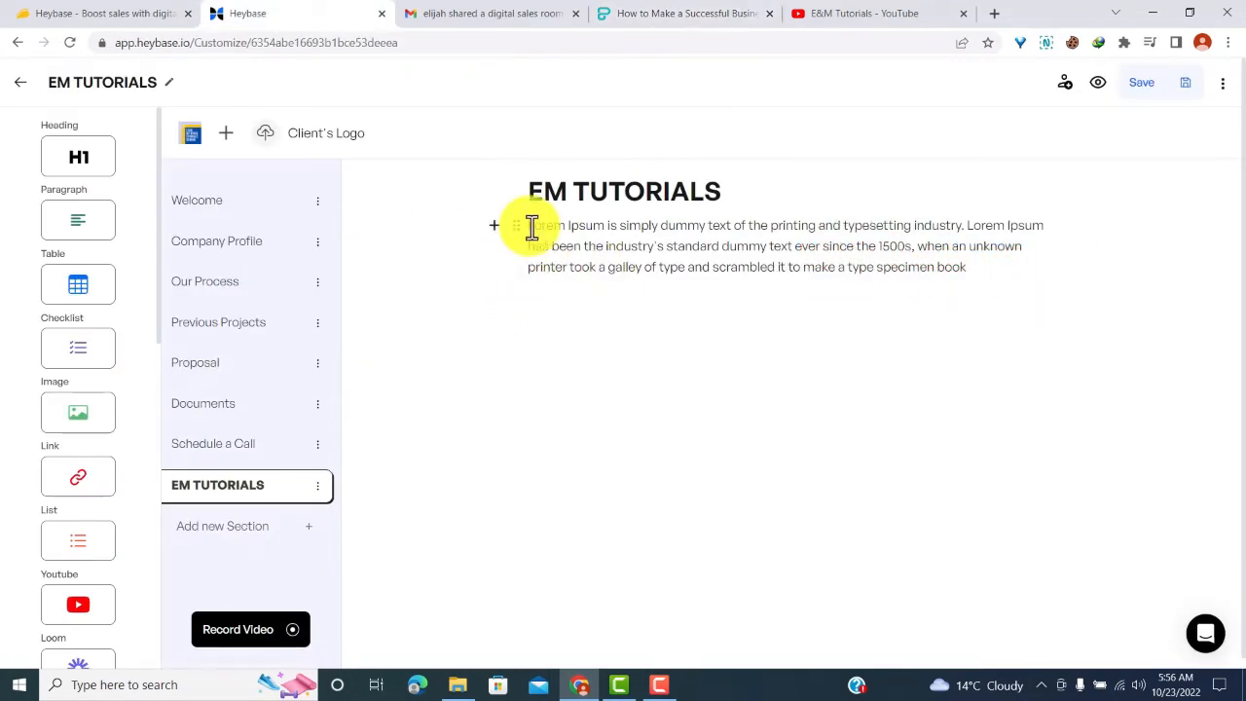
# In the Heybase room, replace the placeholder paragraph with the copied text, followed by the line EM TUTORIALS IS GREAT FOR SOFTWARE REVIEWS AND TUTORIALS
pyautogui.moveTo(531, 227); pyautogui.dragTo(895, 283)
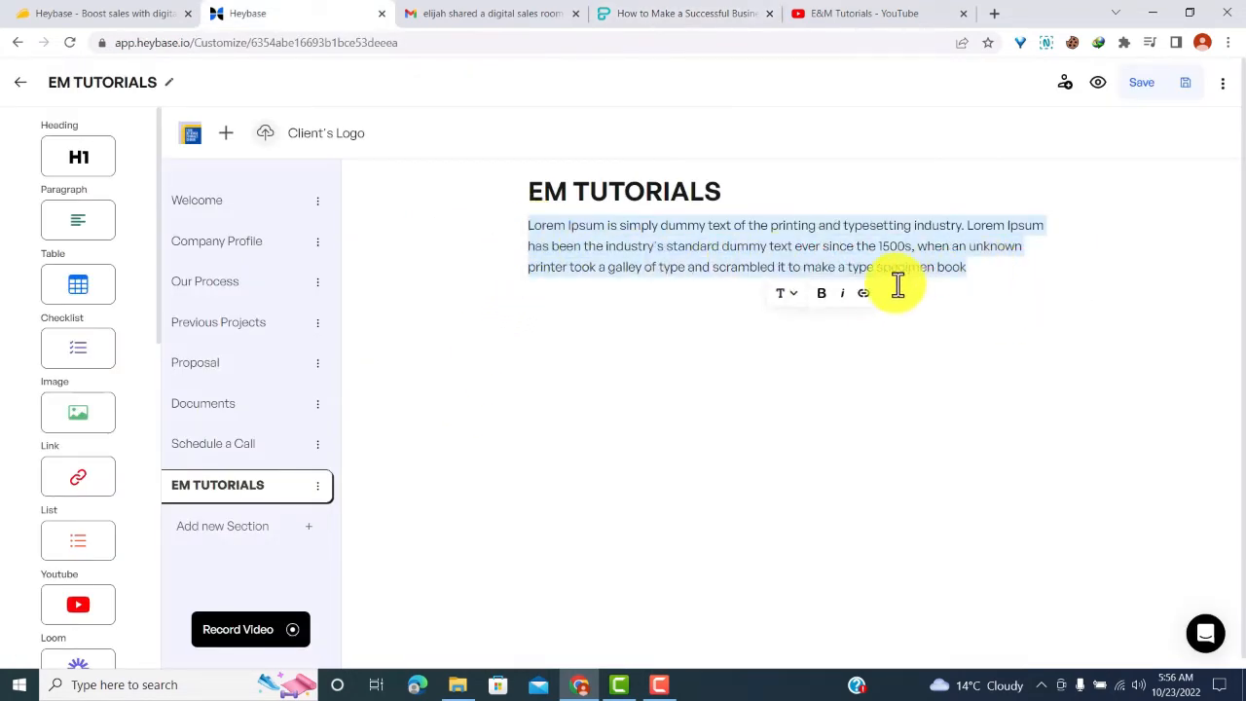
pyautogui.press('BackSpace')
pyautogui.rightClick(543, 233)
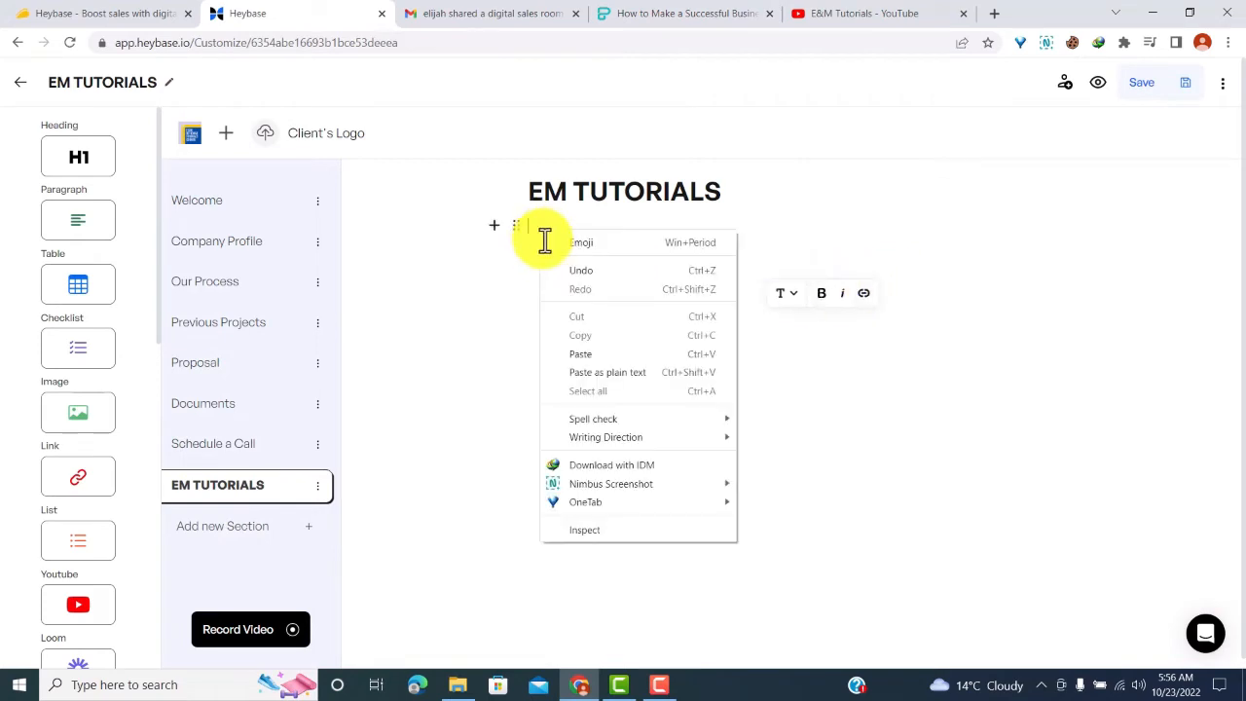
pyautogui.click(592, 366)
pyautogui.press('Return')
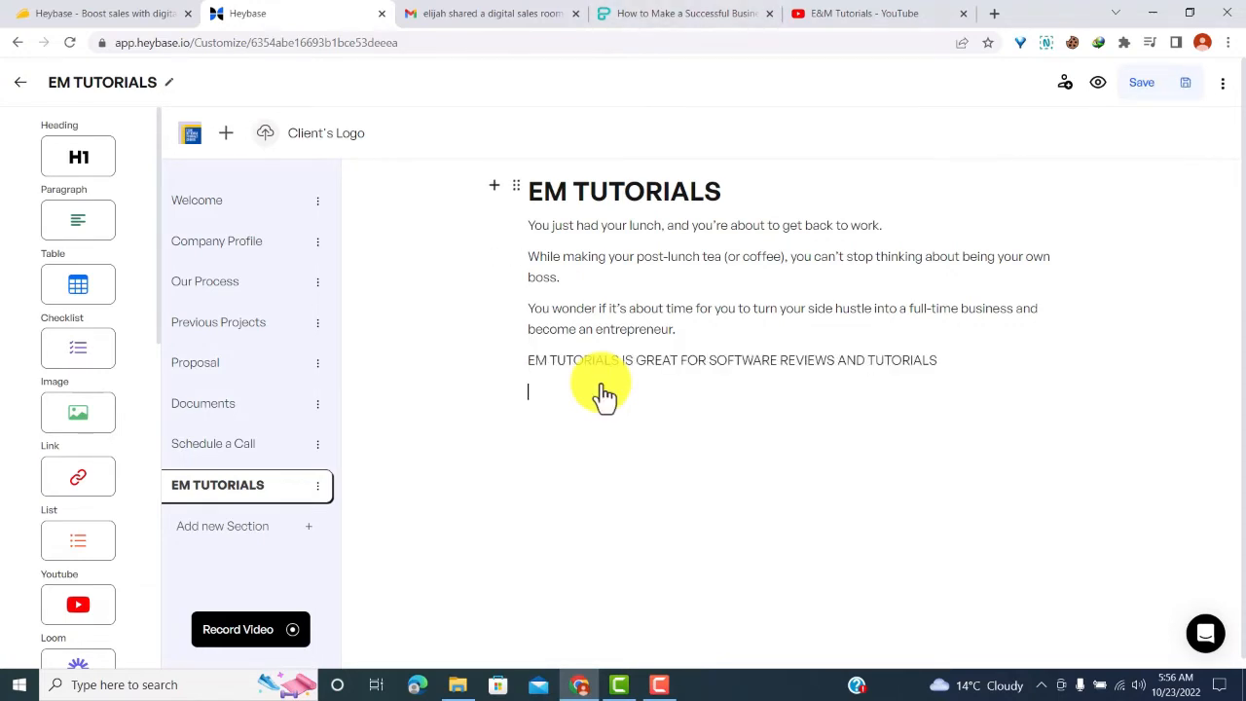
# Insert a table below the text, add an empty row to it, and place a checklist beneath the table
pyautogui.scroll(-1, 454, 353)
pyautogui.moveTo(78, 276); pyautogui.dragTo(556, 414)
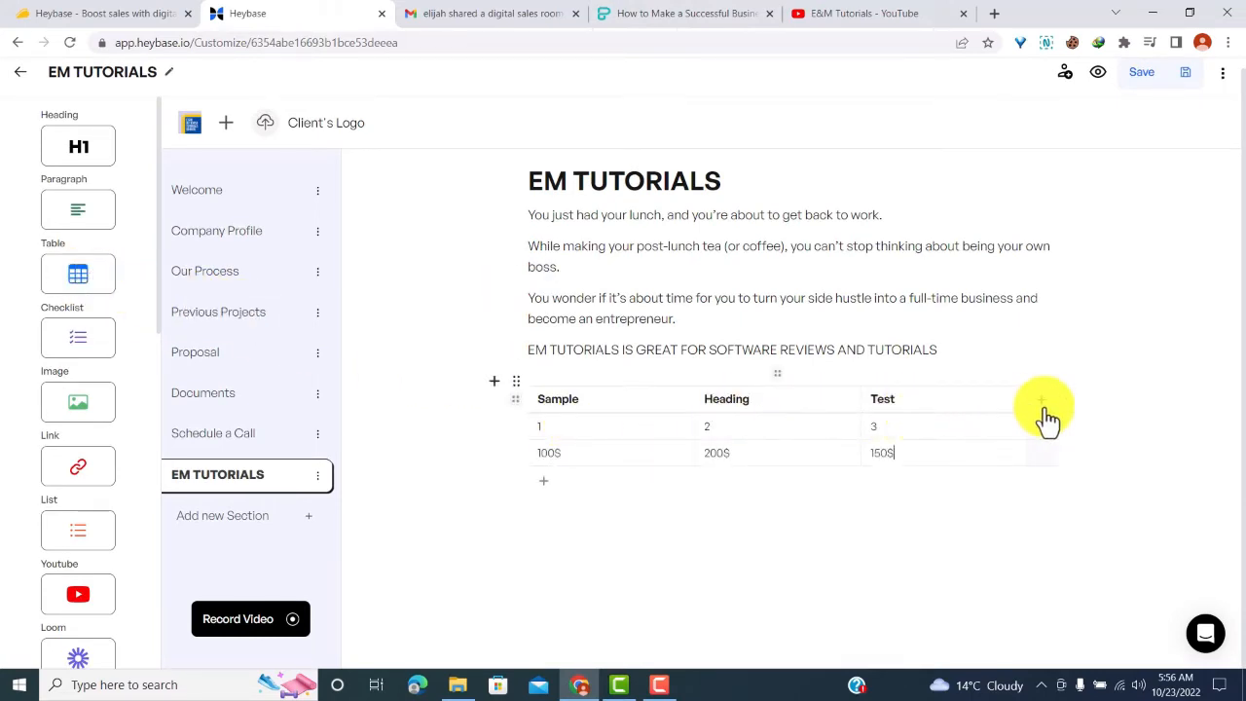
pyautogui.click(541, 482)
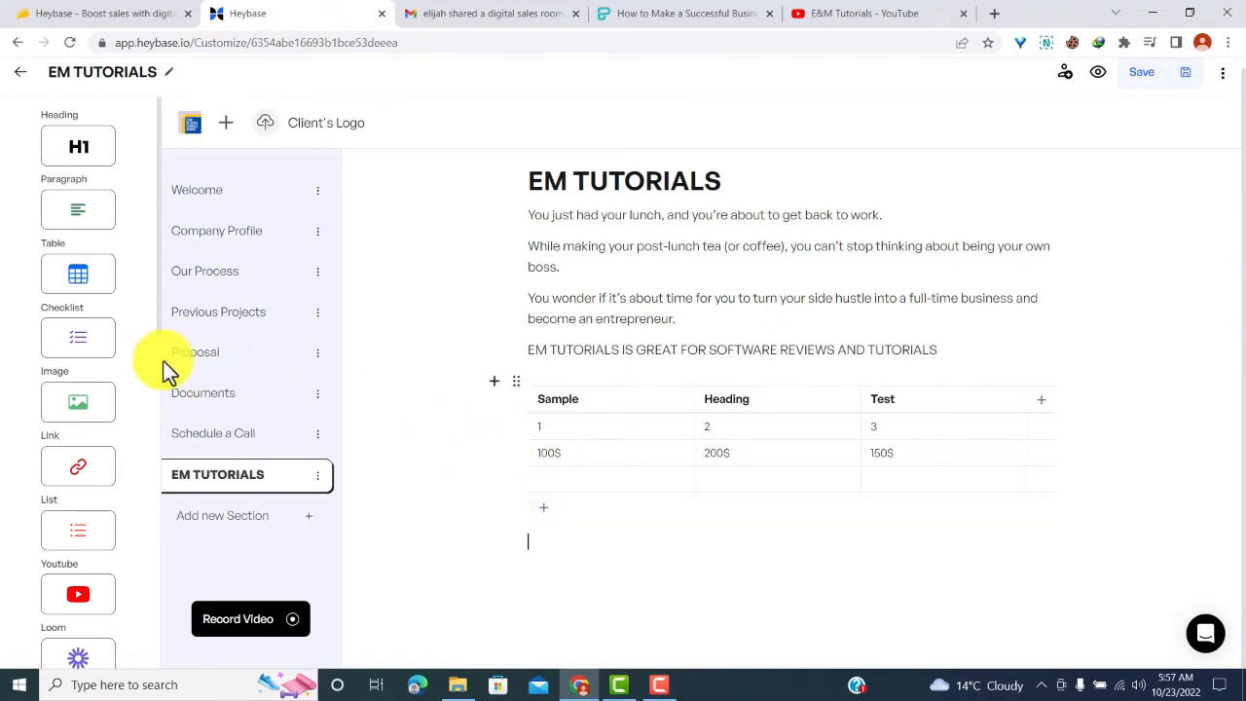
pyautogui.moveTo(97, 351); pyautogui.dragTo(556, 555)
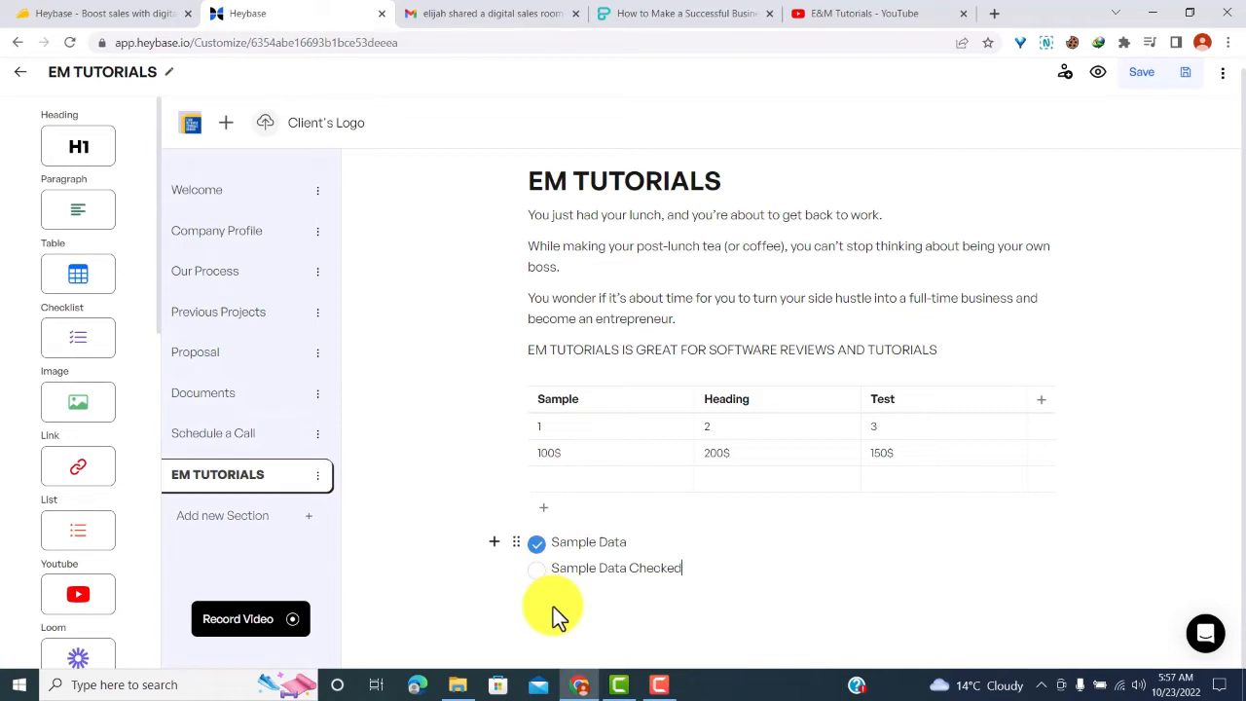
# Add an image block below the checklist and load the image file youtube logo - Copy into it
pyautogui.click(555, 608)
pyautogui.moveTo(77, 400); pyautogui.dragTo(750, 612)
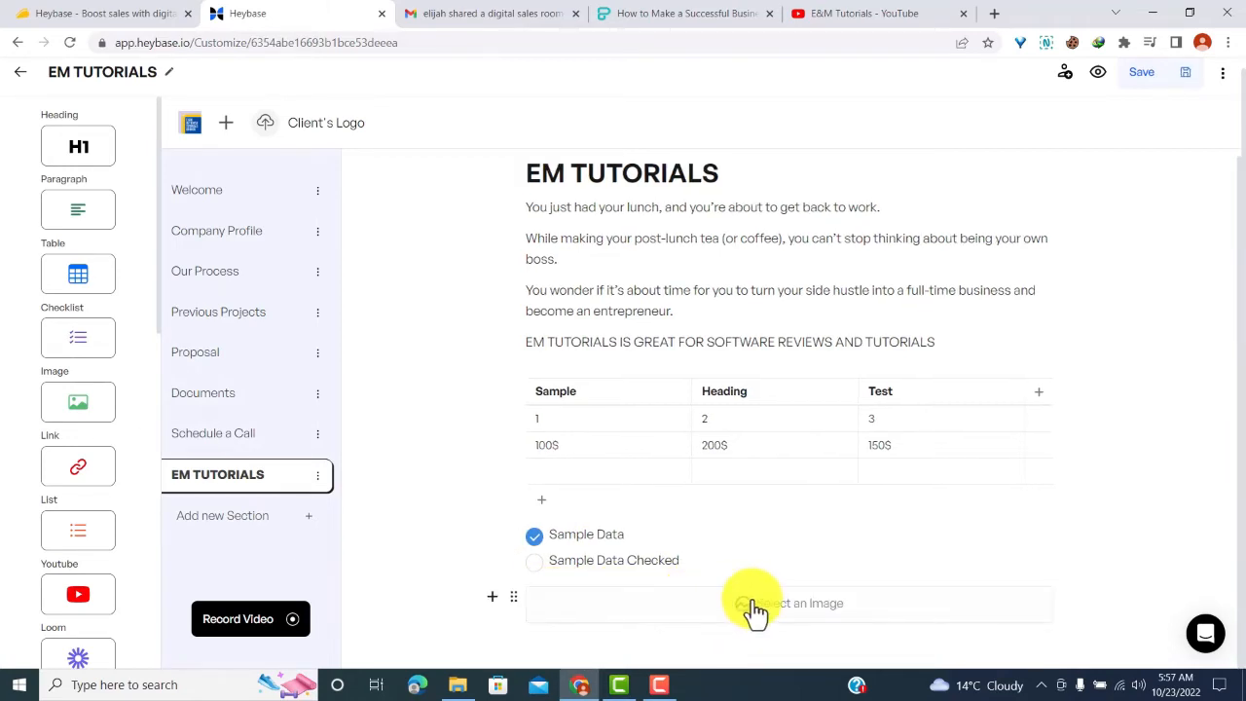
pyautogui.click(754, 606)
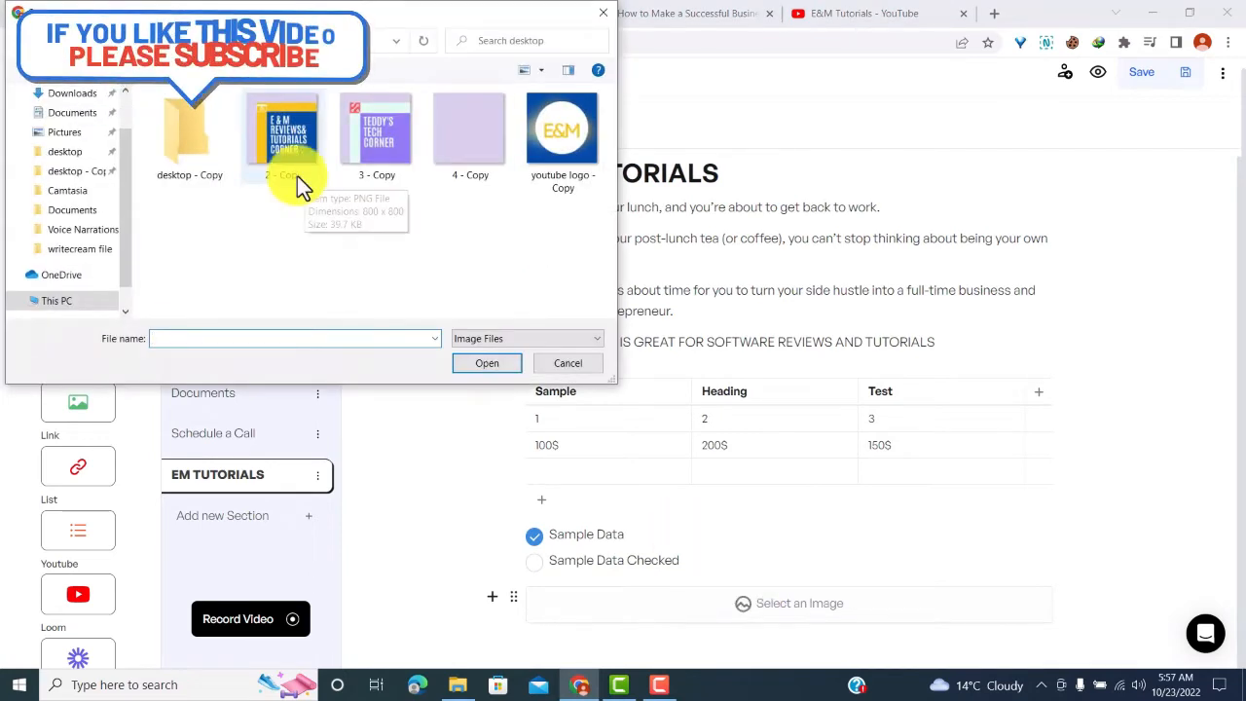
pyautogui.click(292, 146)
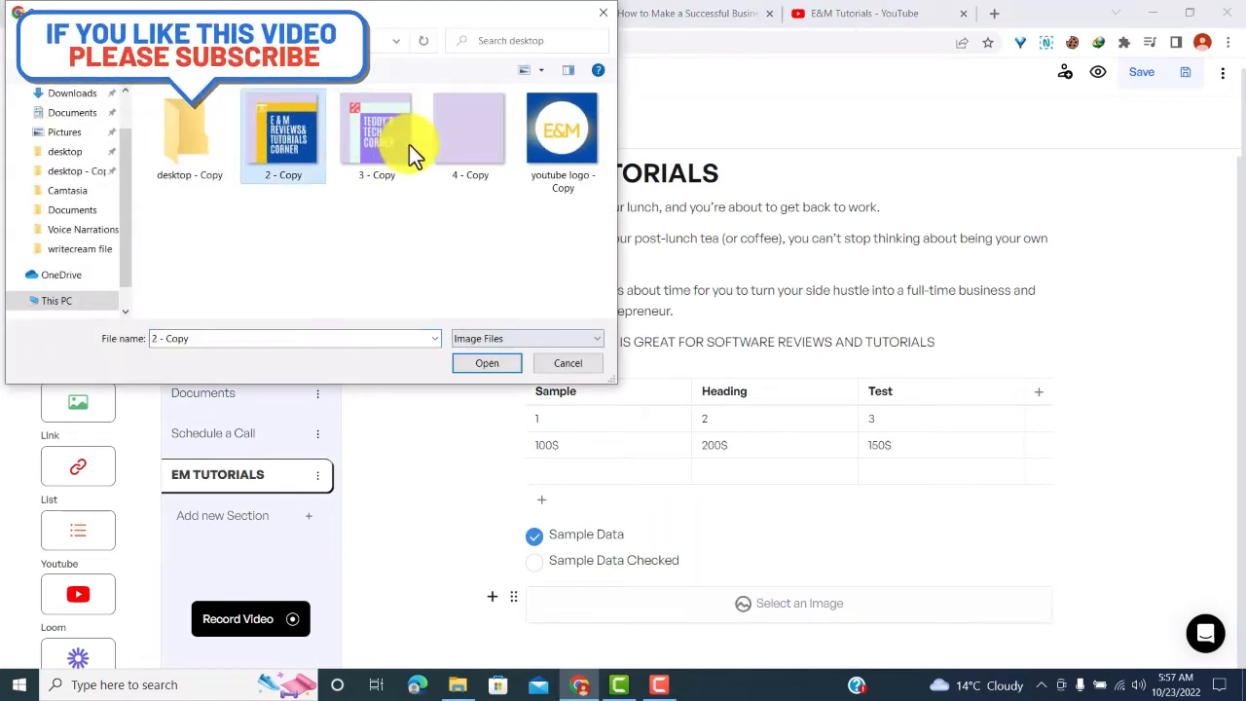
pyautogui.click(560, 151)
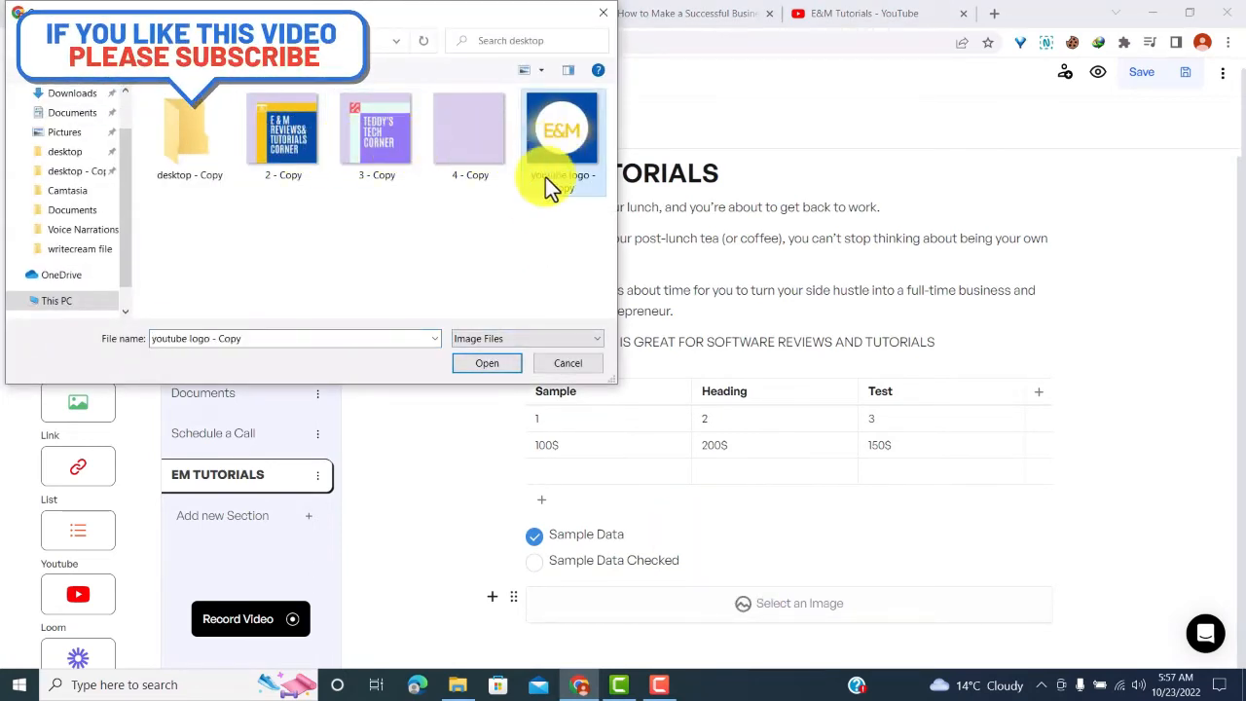
pyautogui.click(483, 362)
# Caption the inserted logo image EM TUTORIALS and start a new line below it
pyautogui.scroll(-2, 570, 358)
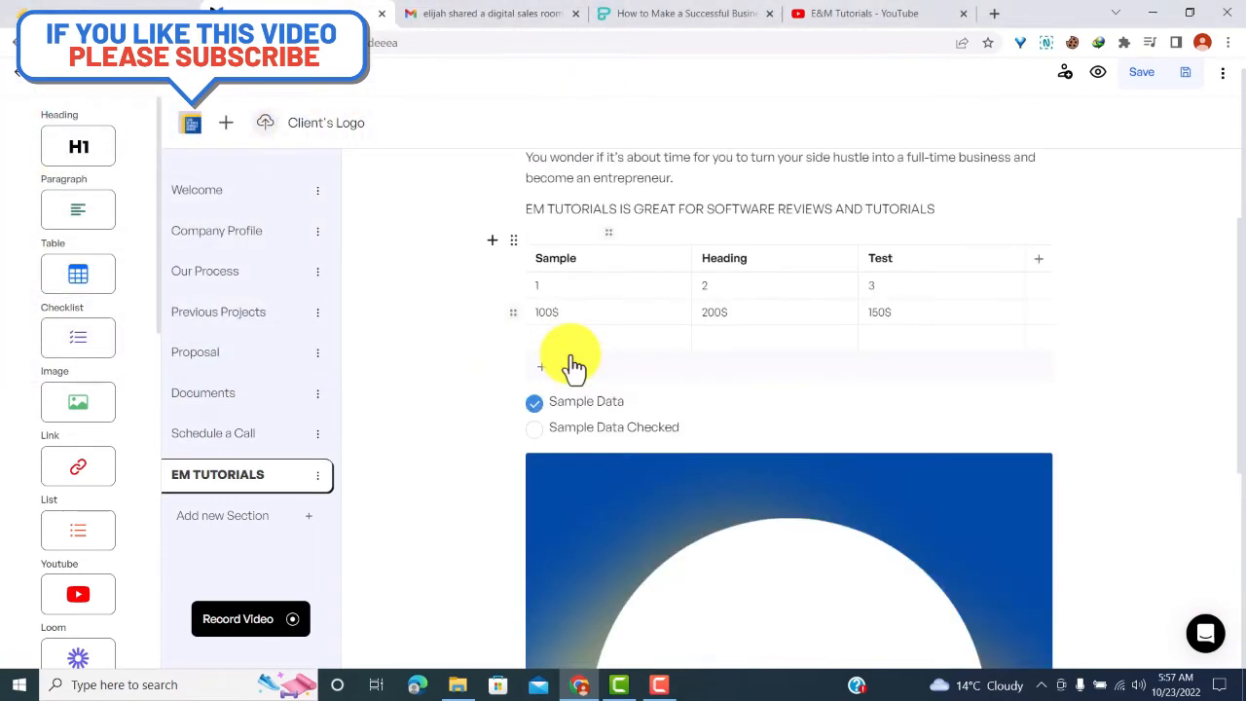
pyautogui.scroll(-4, 570, 362)
pyautogui.click(578, 609)
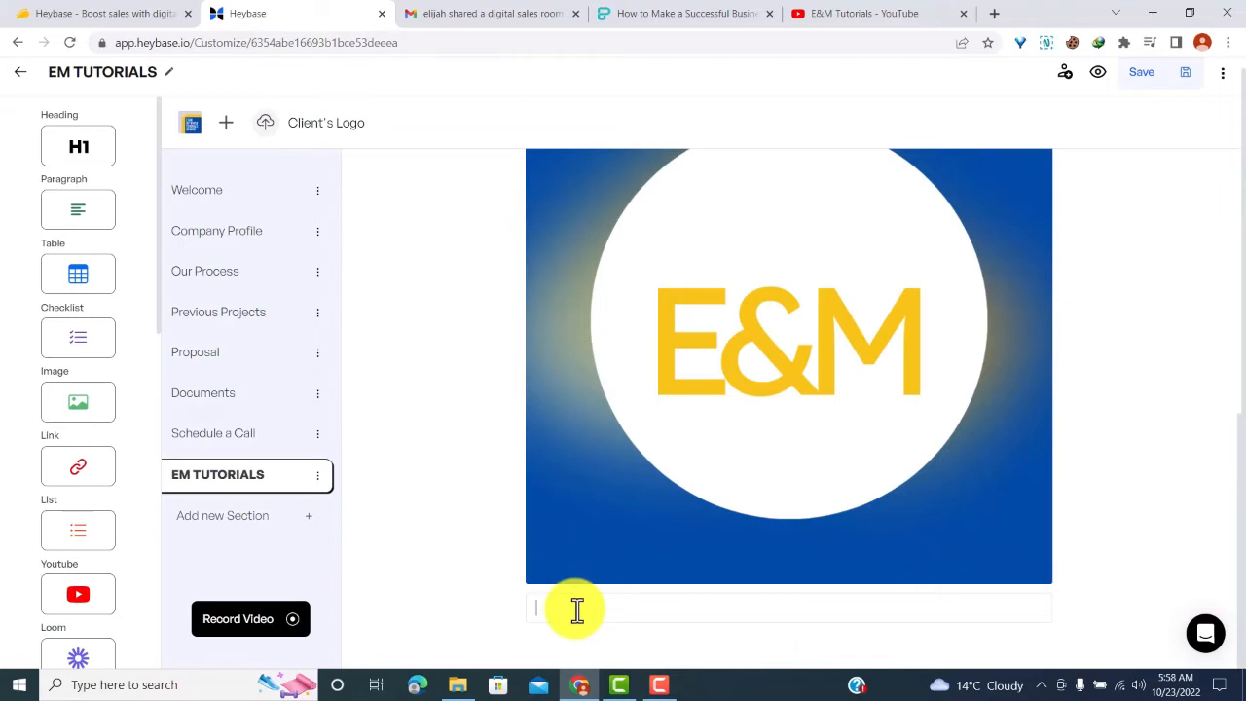
pyautogui.write('EM TUTORIALS')
pyautogui.press('Return')
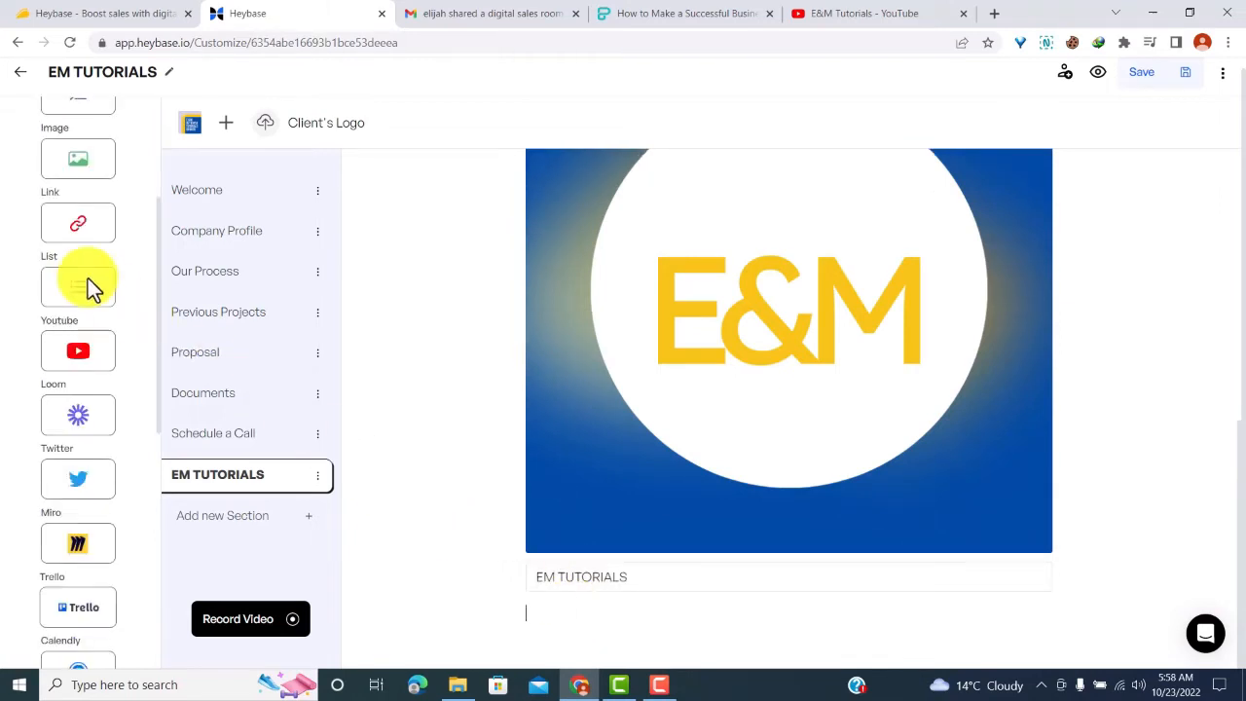
# Add a bulleted list below the captioned image with the items TUTORIALS, REVIEWS and SO MUCH MORE
pyautogui.moveTo(88, 280); pyautogui.dragTo(559, 618)
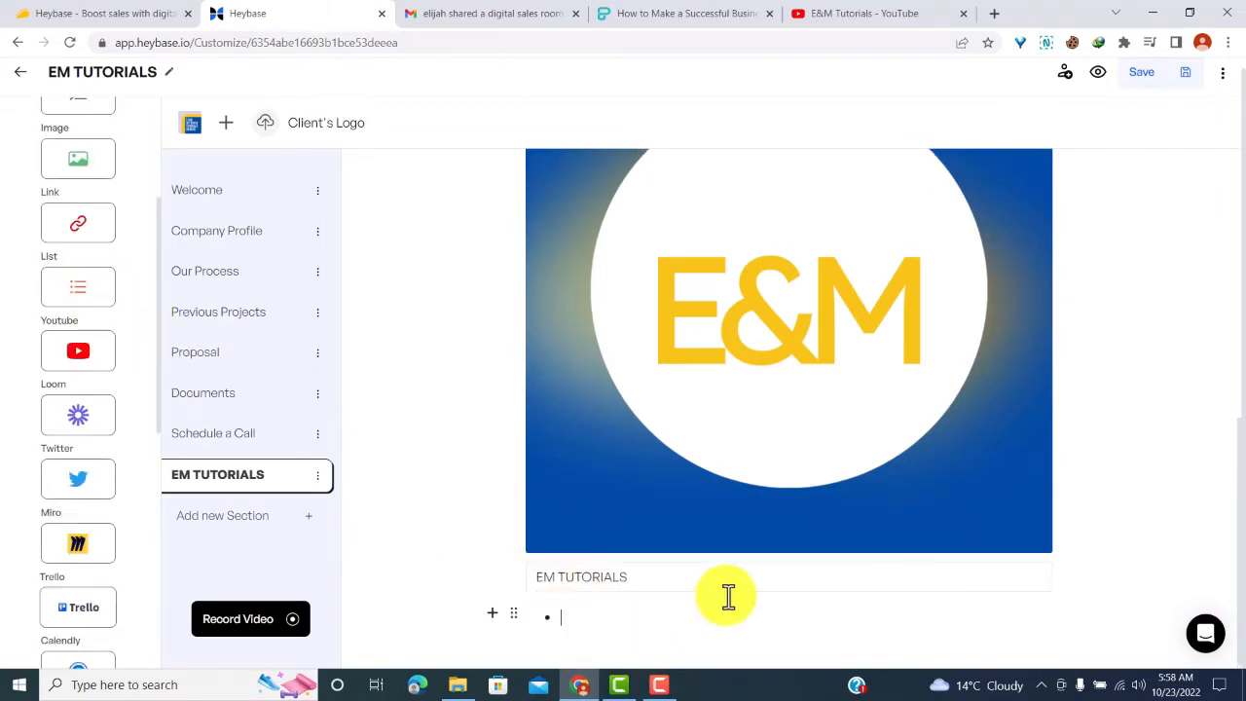
pyautogui.write('T')
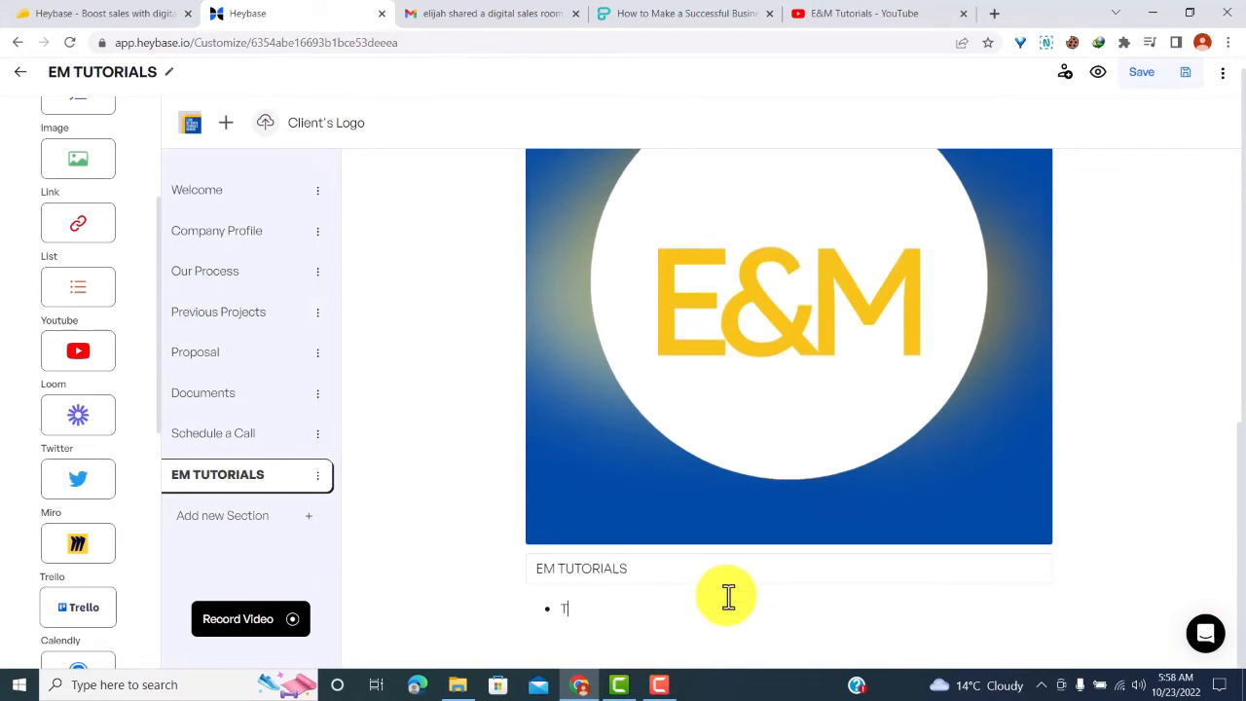
pyautogui.write('UTORIALS')
pyautogui.press('Return')
pyautogui.write('REVIEWS')
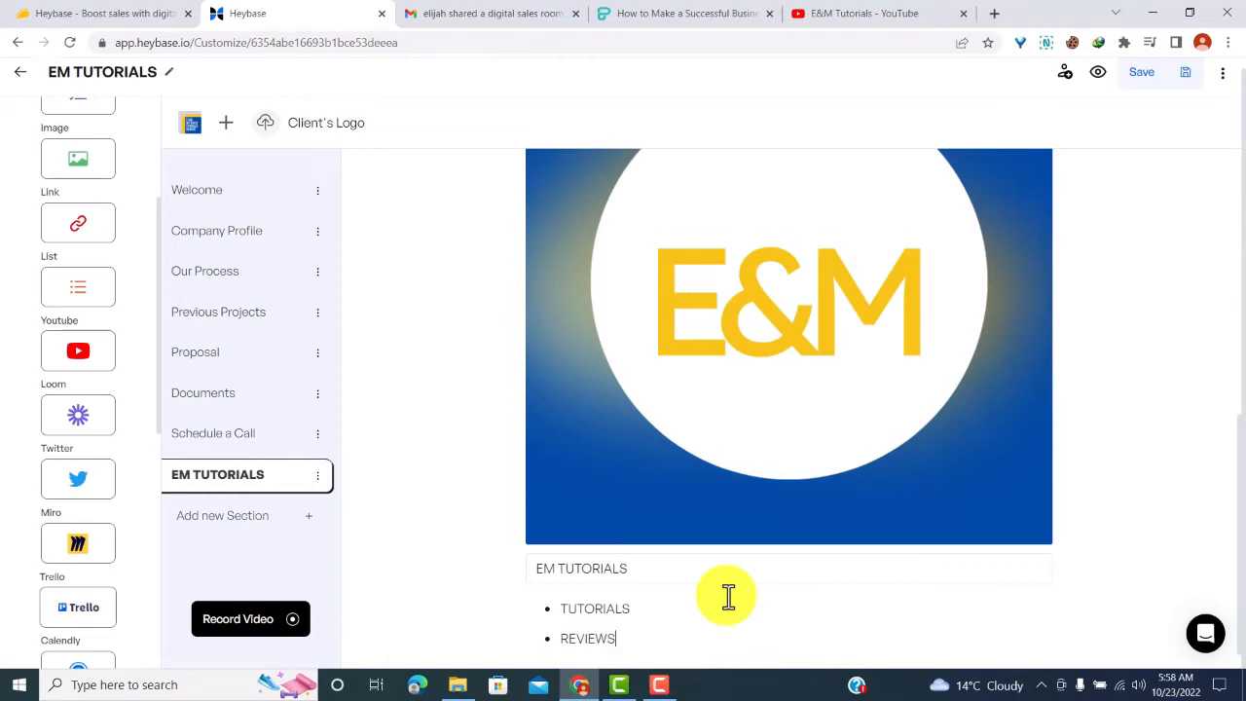
pyautogui.press('Return')
pyautogui.write('SO')
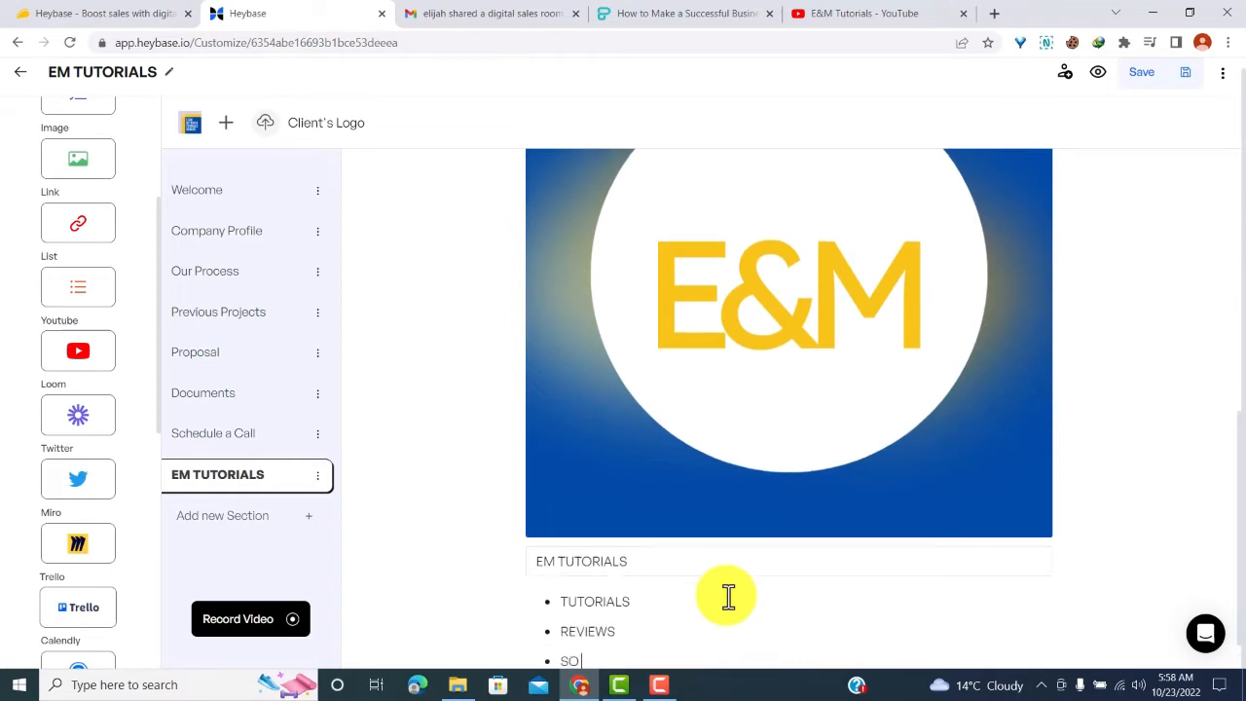
pyautogui.write(' MUCH MORE')
pyautogui.press('Return')
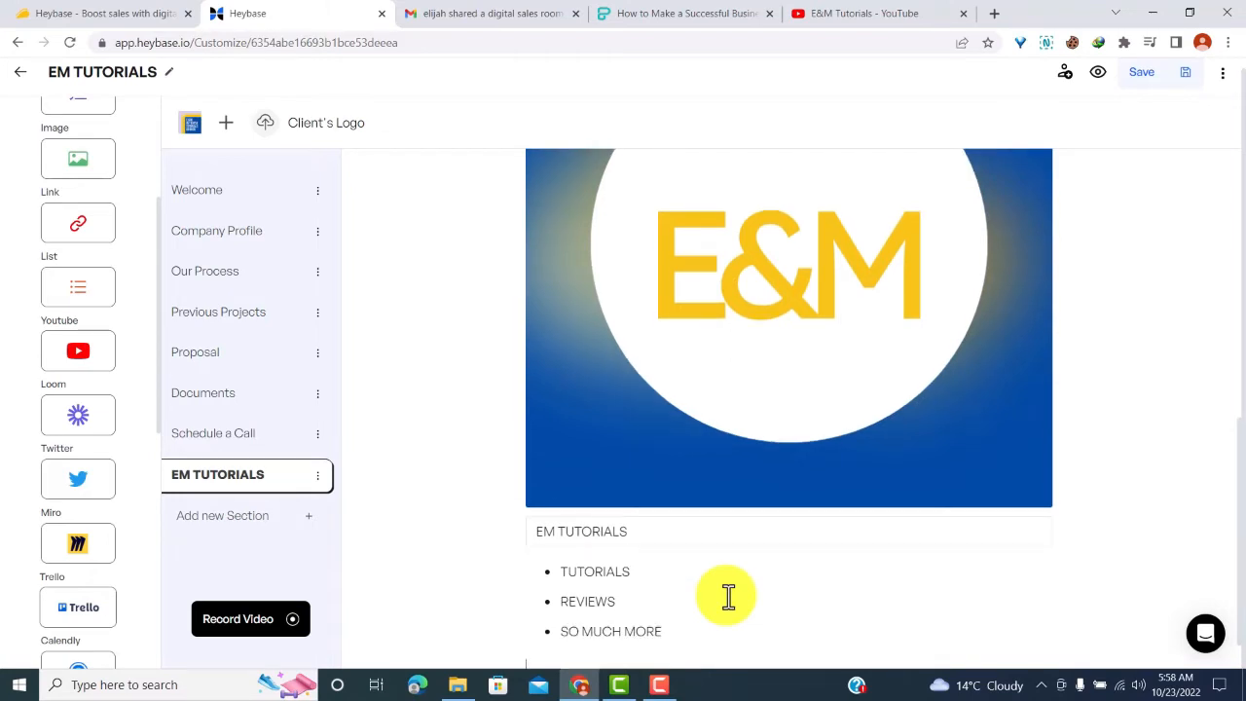
# Add a link block below the list and copy the Rytr.me AI Writing Review video's address from the E&M Tutorials YouTube channel
pyautogui.scroll(-1, 728, 595)
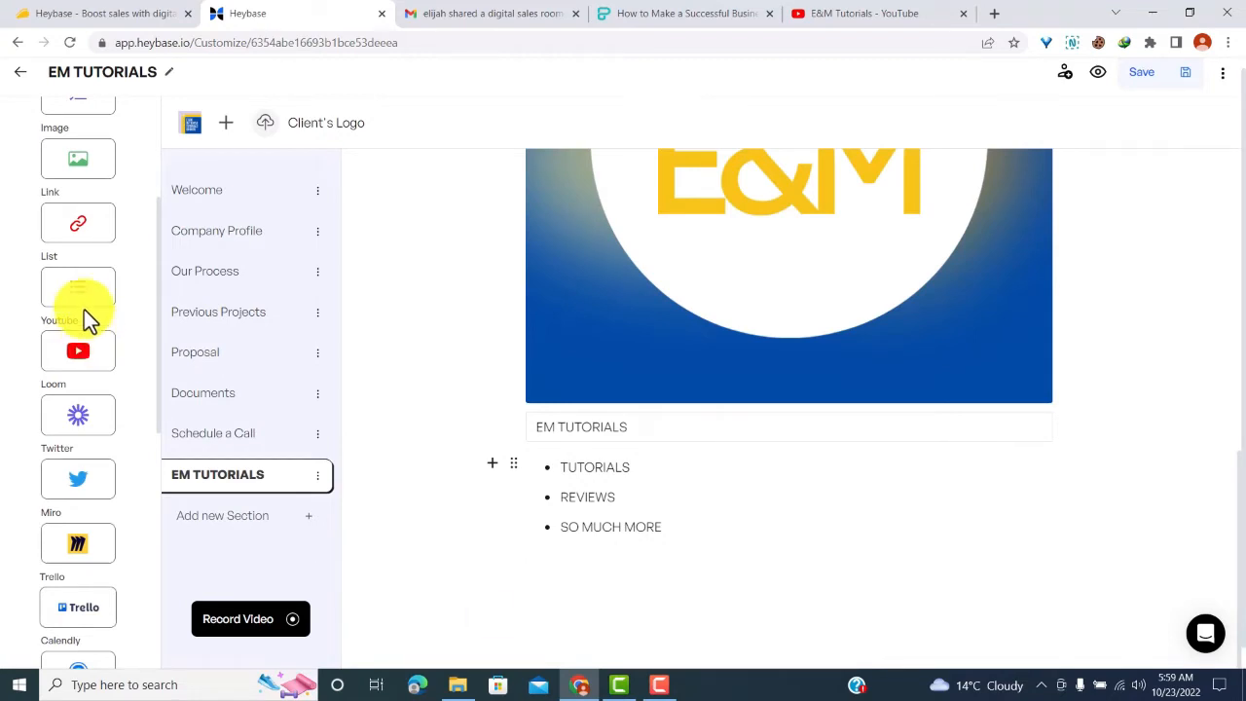
pyautogui.moveTo(56, 223); pyautogui.dragTo(506, 577)
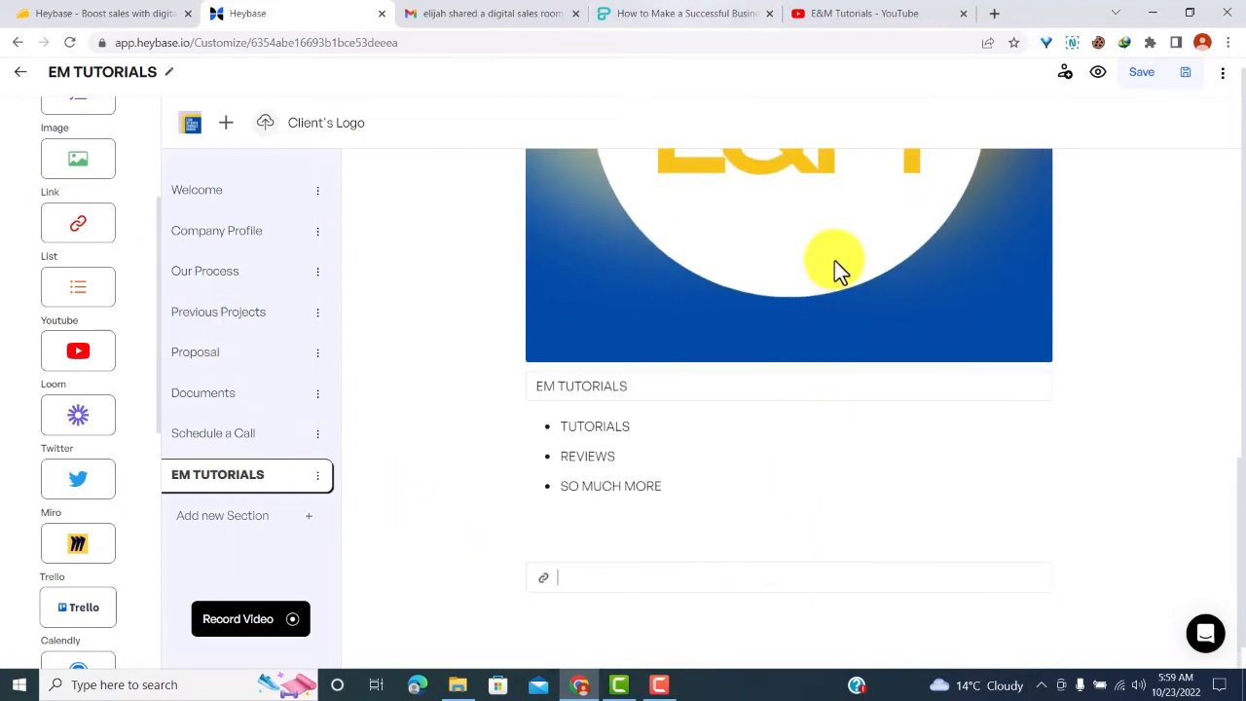
pyautogui.click(874, 16)
pyautogui.scroll(-1, 863, 153)
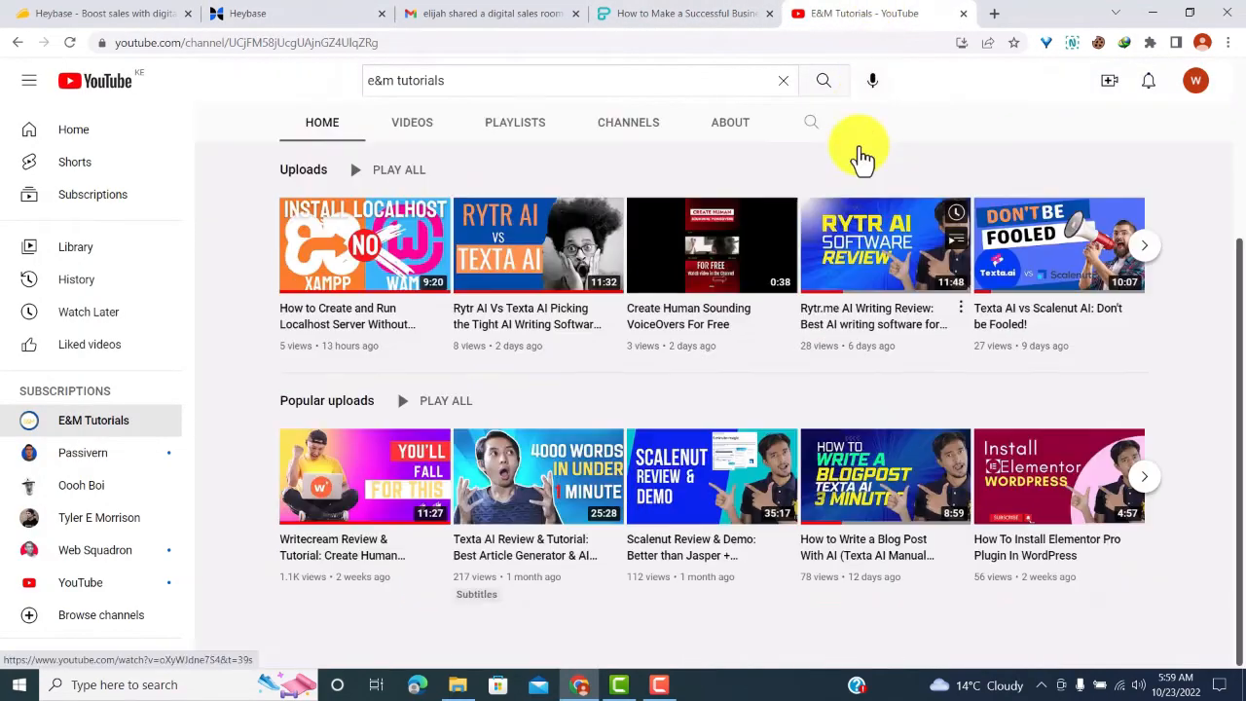
pyautogui.rightClick(843, 314)
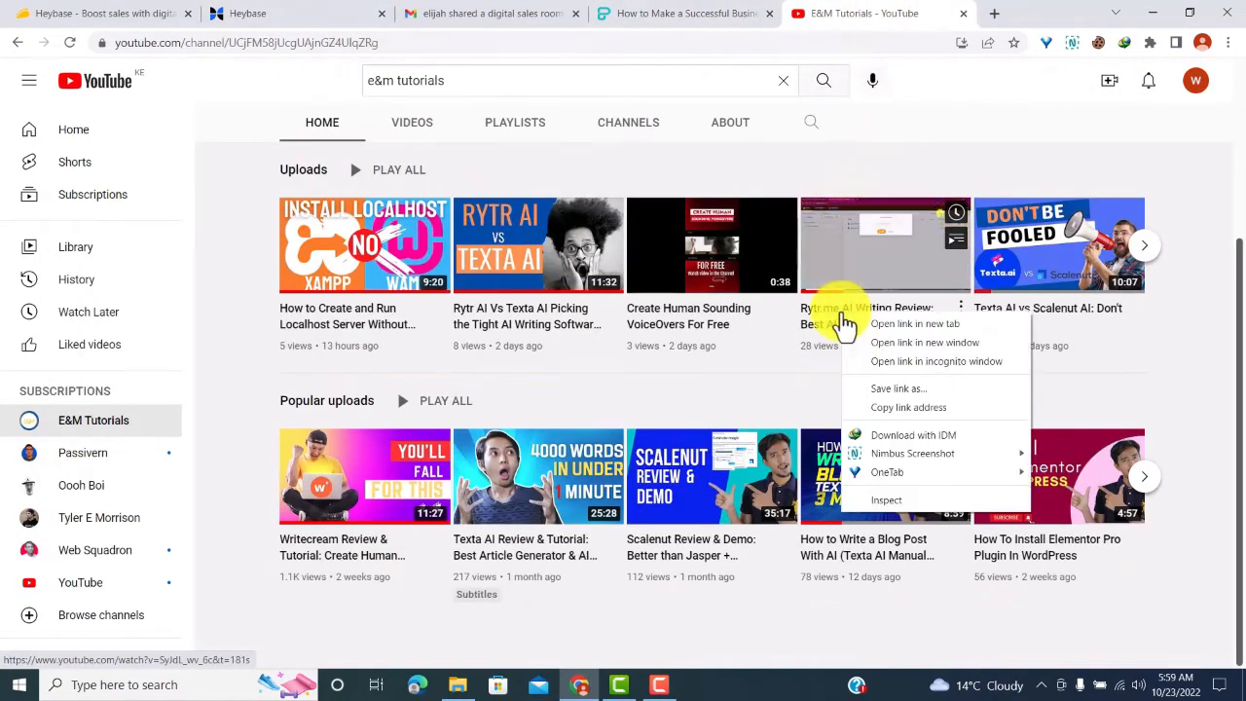
pyautogui.click(888, 409)
# Back in the Heybase room, paste the copied video address into the empty link block
pyautogui.hotkey('ctrl', '2')
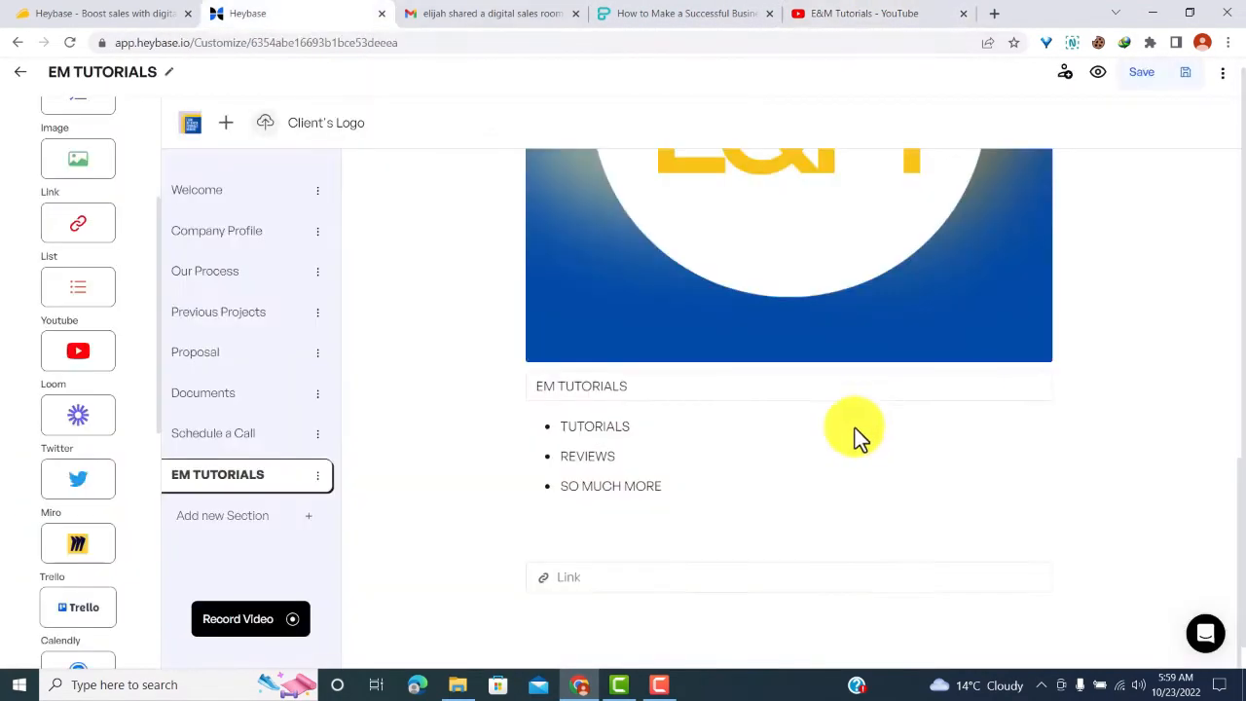
pyautogui.rightClick(569, 578)
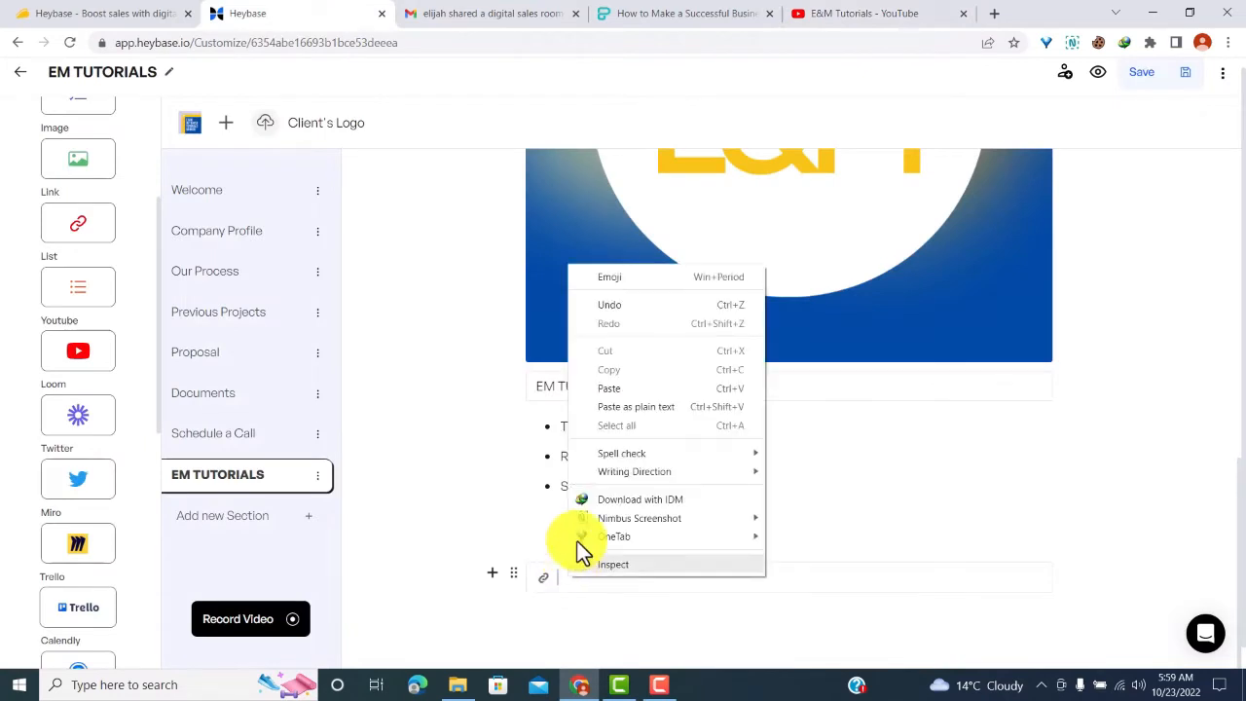
pyautogui.click(632, 394)
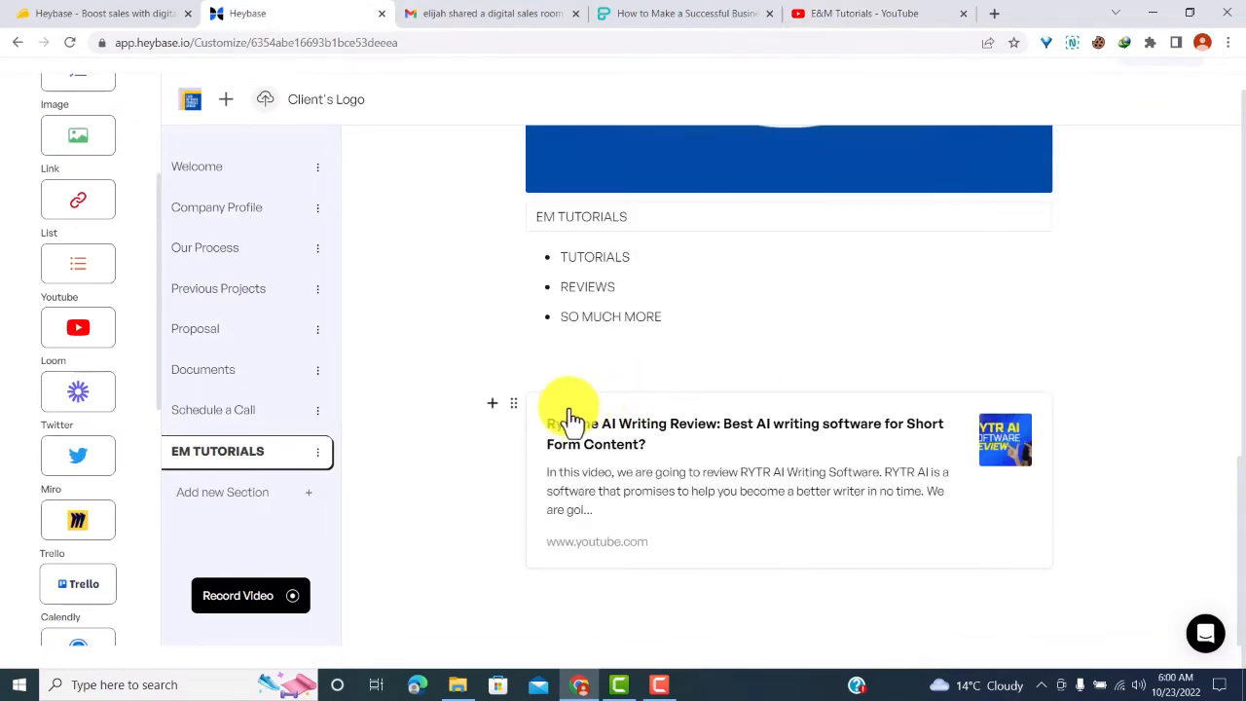
pyautogui.scroll(-6, 258, 471)
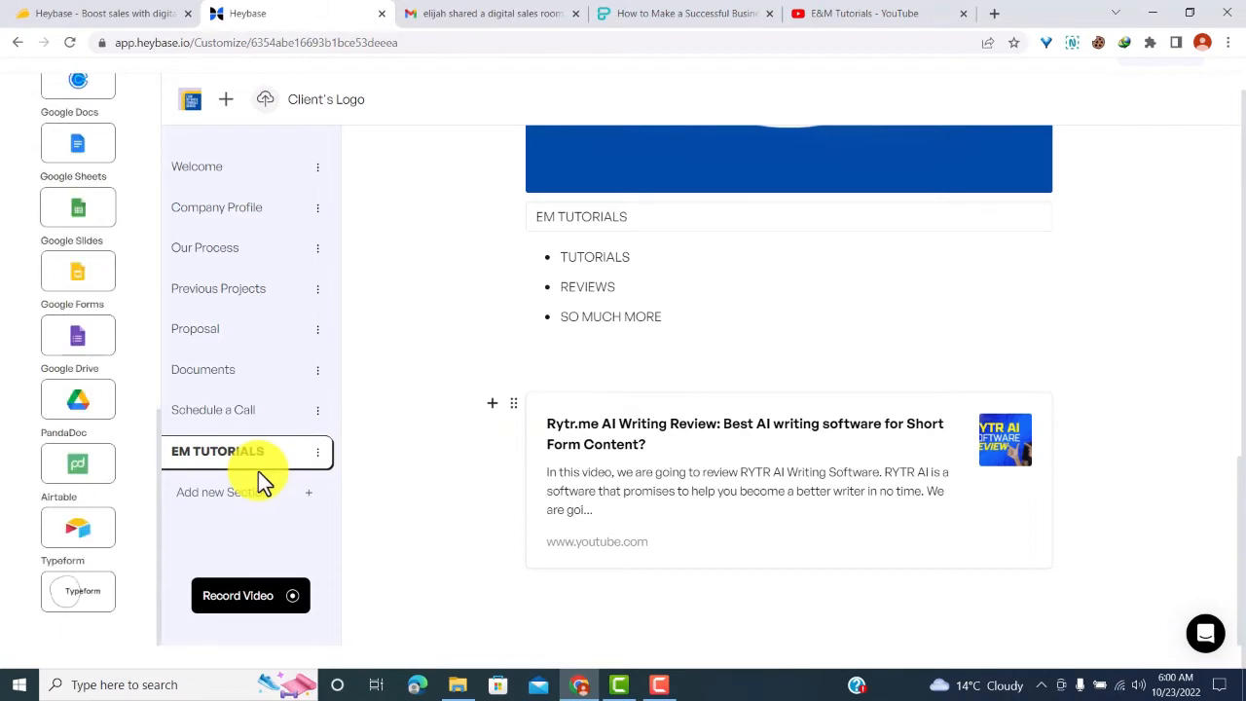
# Invite a collaborator to the EM TUTORIALS room by entering the person's name and e-mail address, and close the sharing dialog
pyautogui.scroll(3, 258, 471)
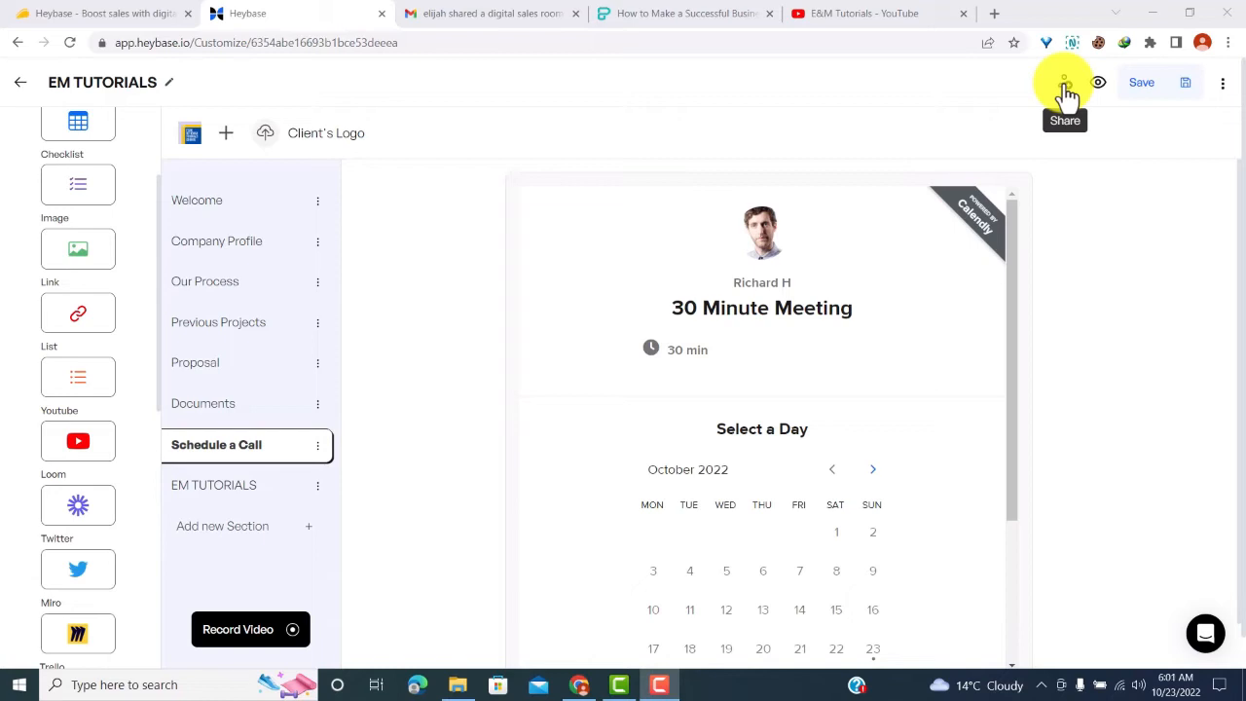
pyautogui.click(1067, 89)
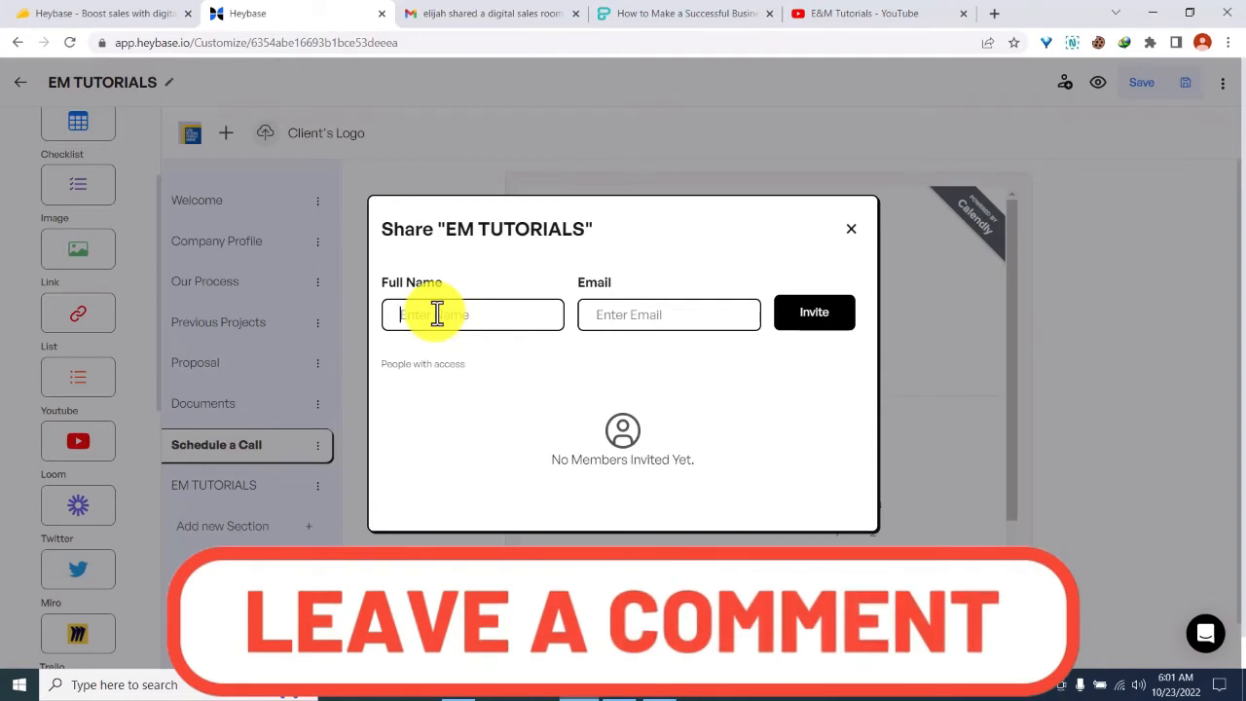
pyautogui.write('l')
pyautogui.press('BackSpace')
pyautogui.write('Lilly')
pyautogui.click(594, 315)
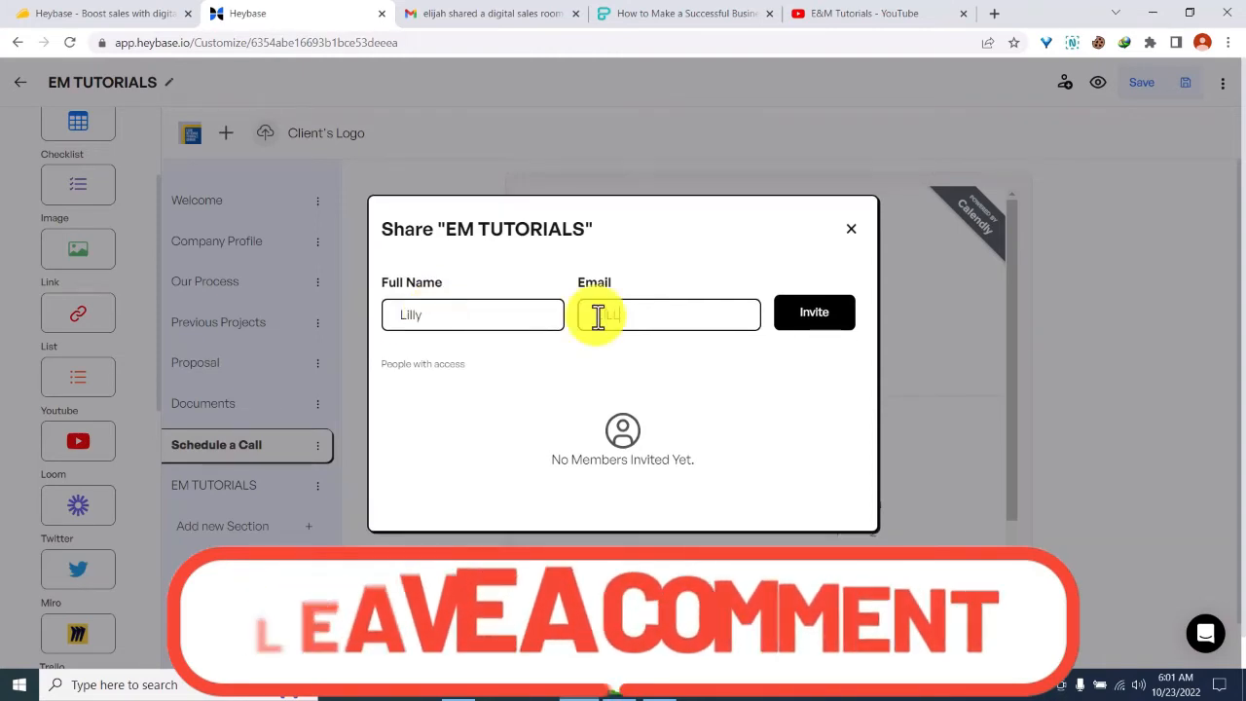
pyautogui.hotkey('ctrl', 'v')
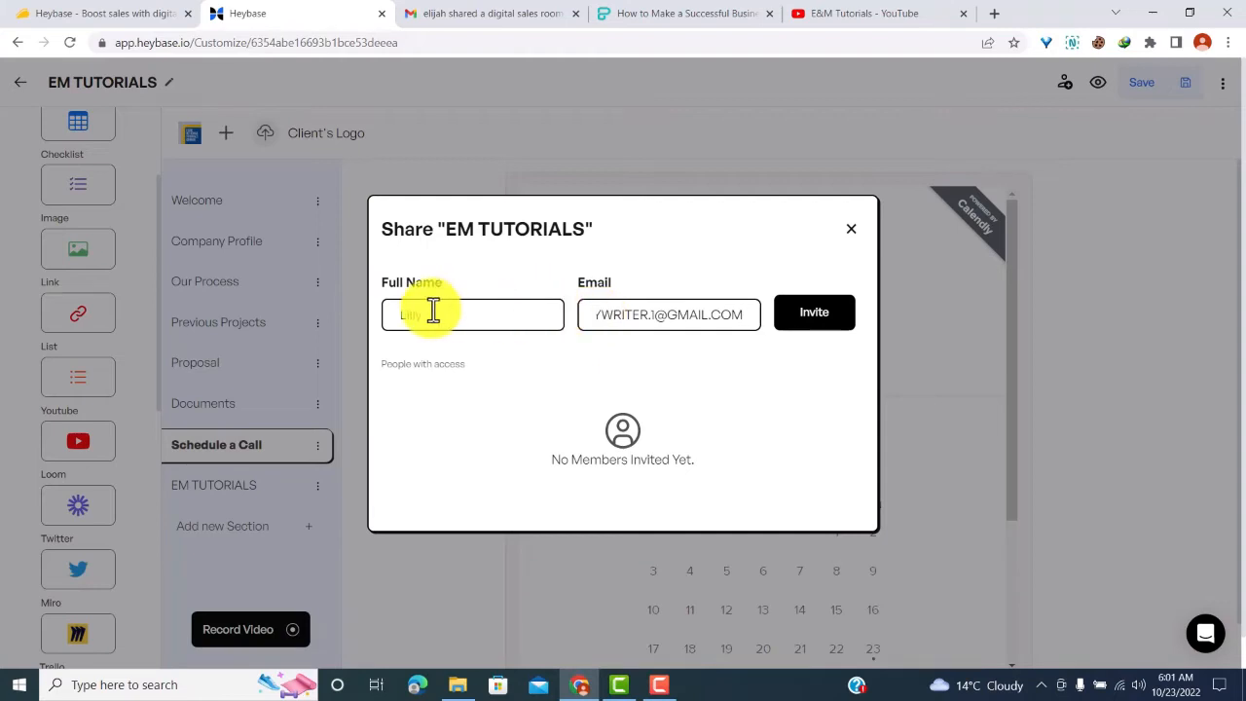
pyautogui.click(814, 312)
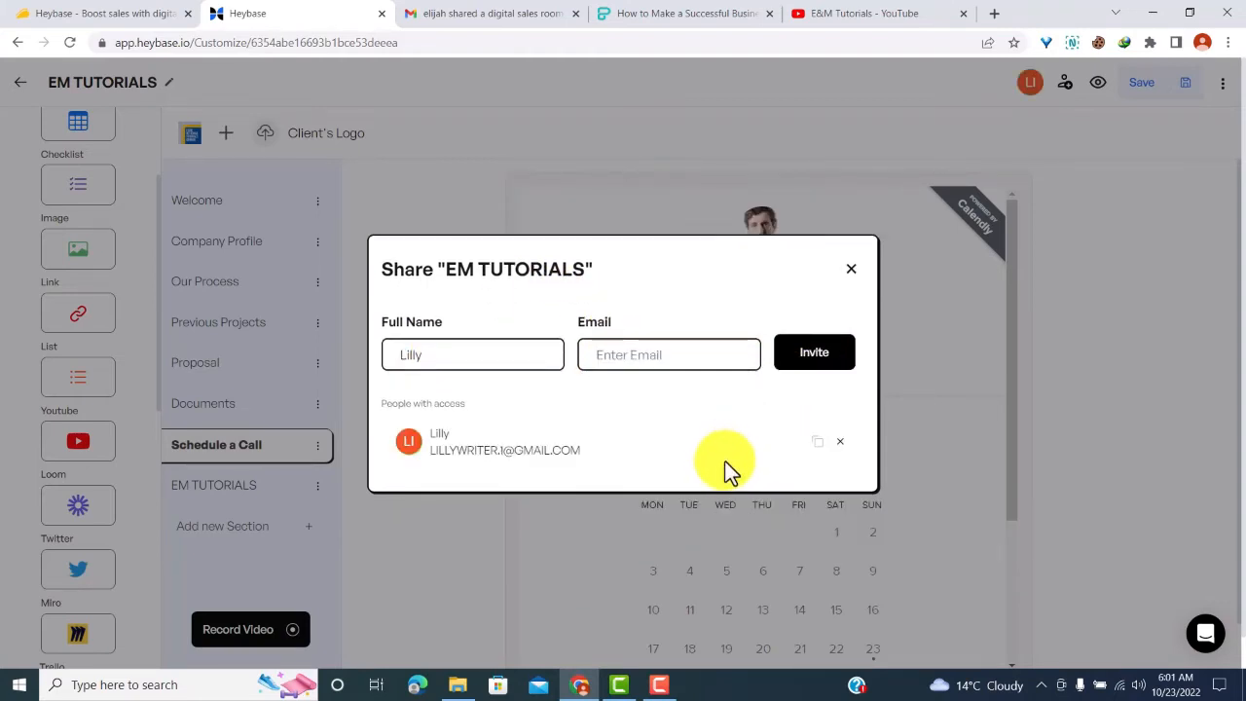
pyautogui.click(689, 495)
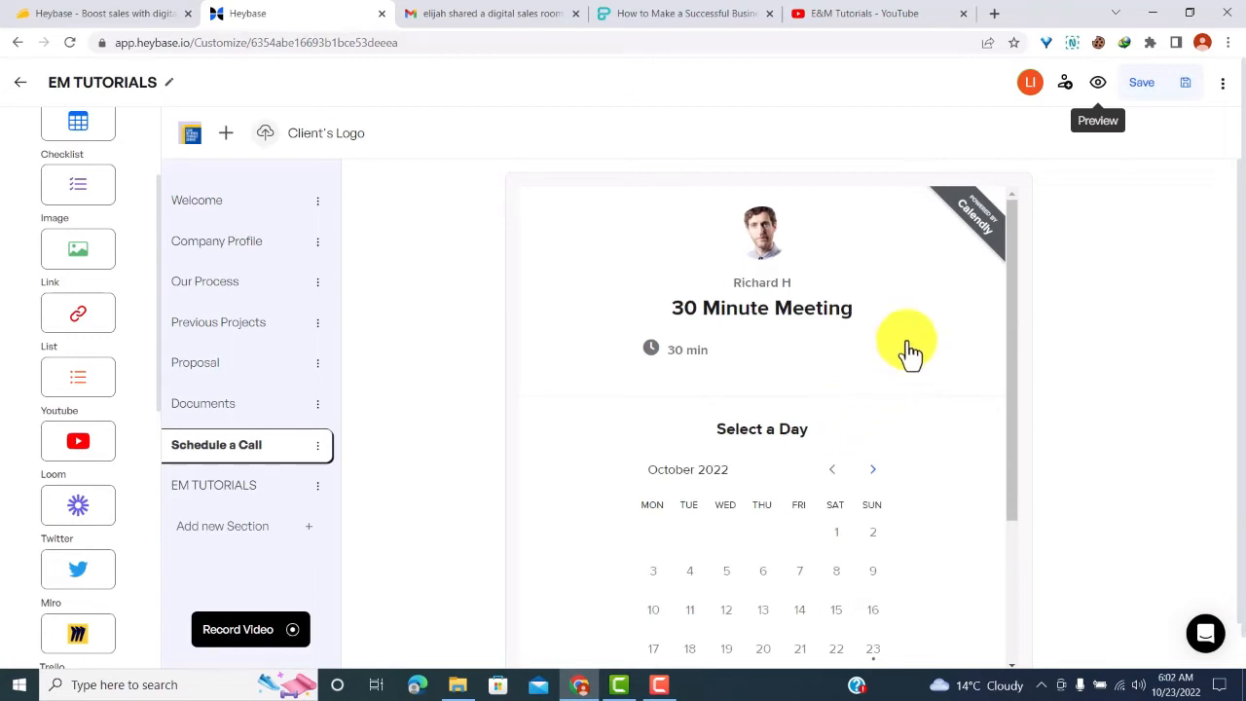
# Open a preview of the EM TUTORIALS room and save the room
pyautogui.click(1097, 82)
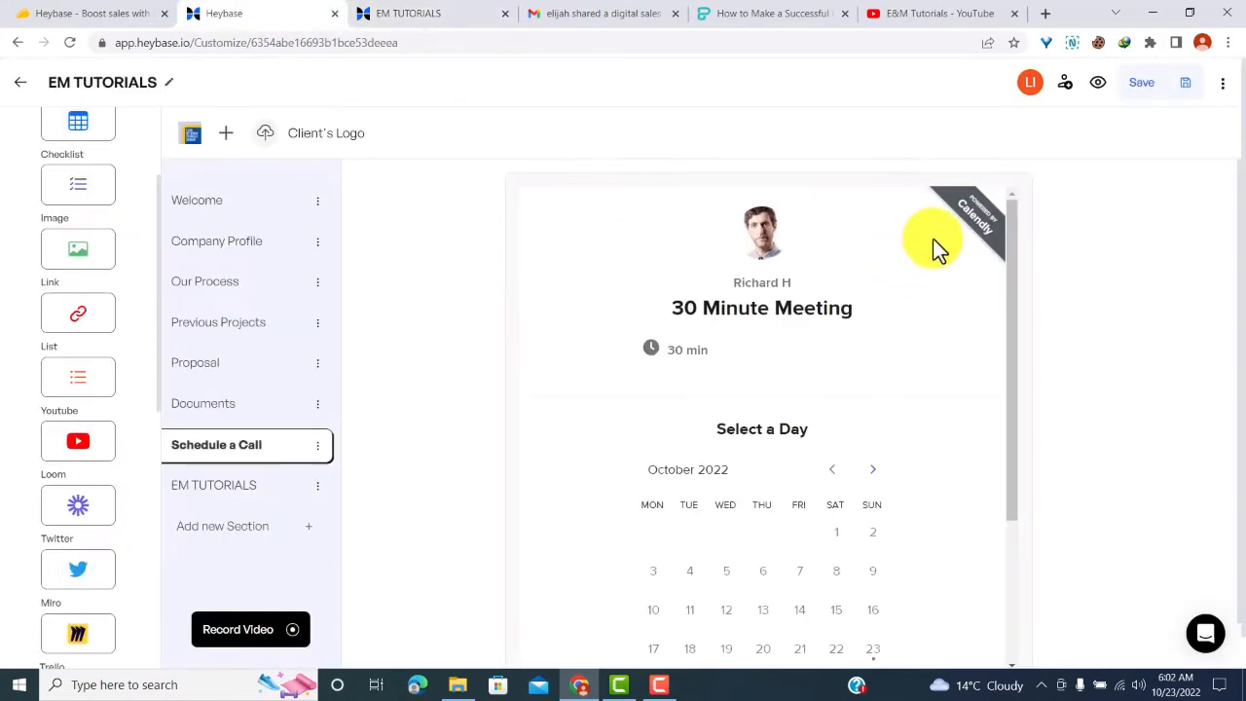
pyautogui.click(1144, 89)
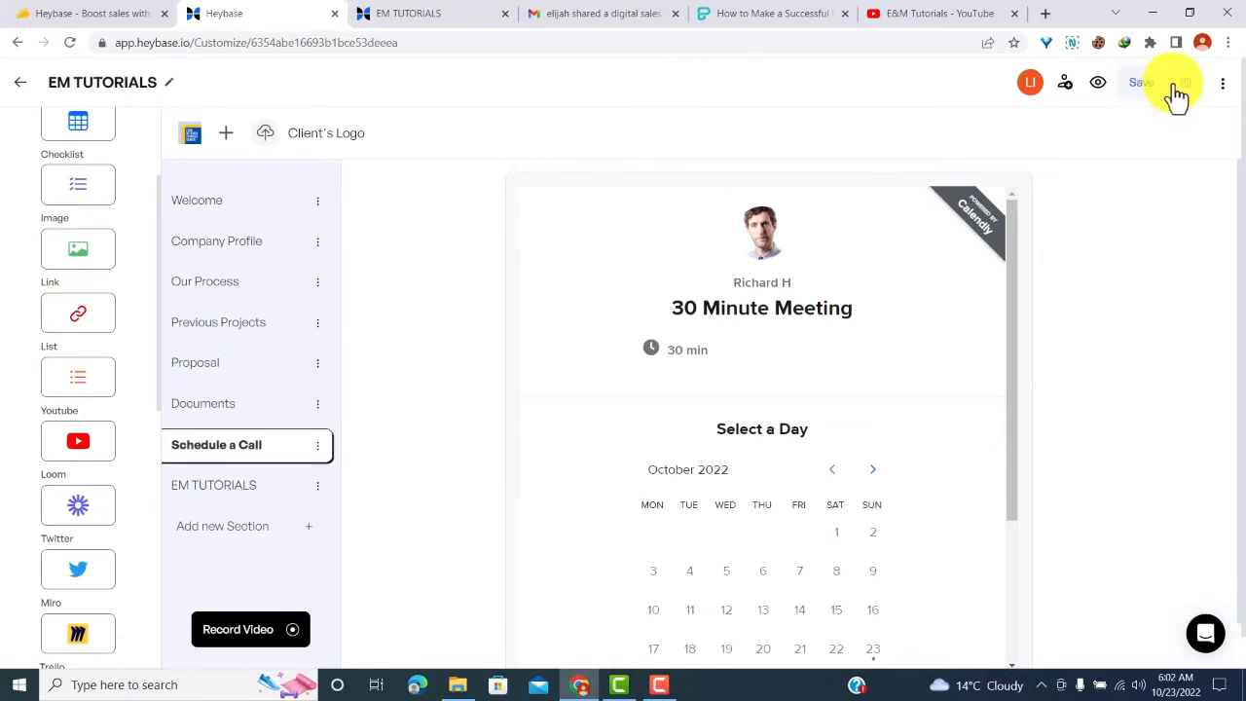
pyautogui.click(1222, 84)
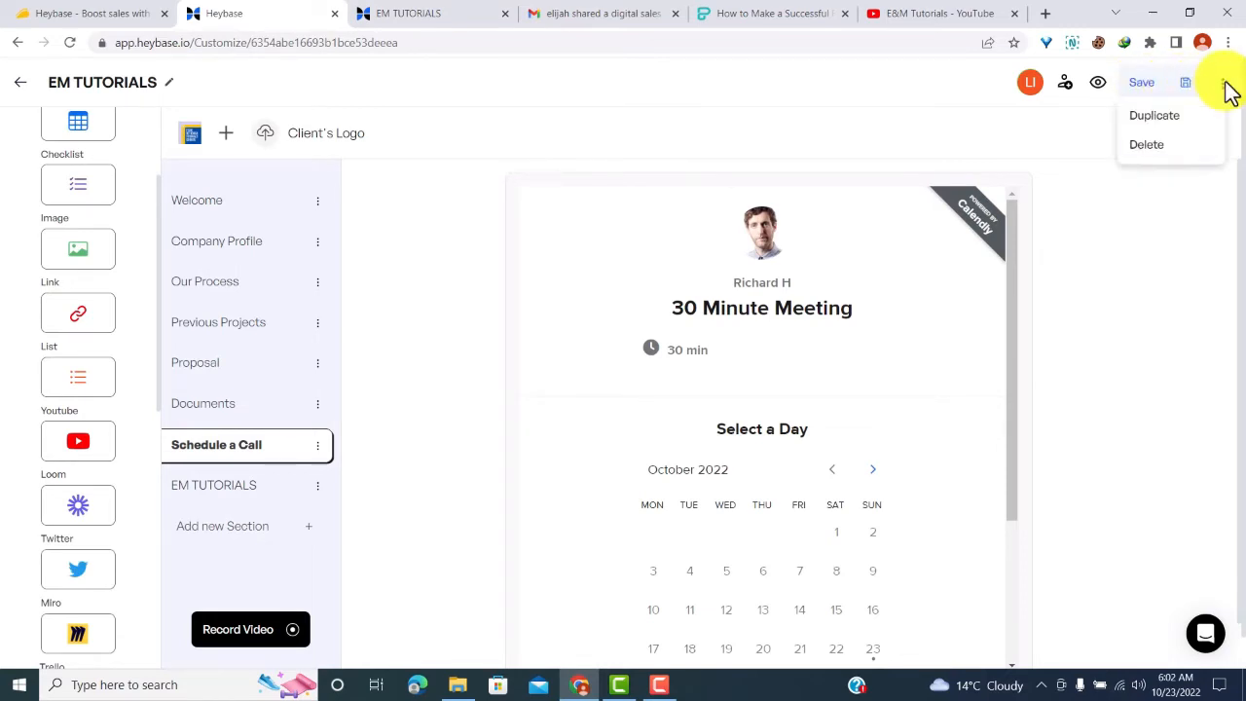
pyautogui.click(1166, 123)
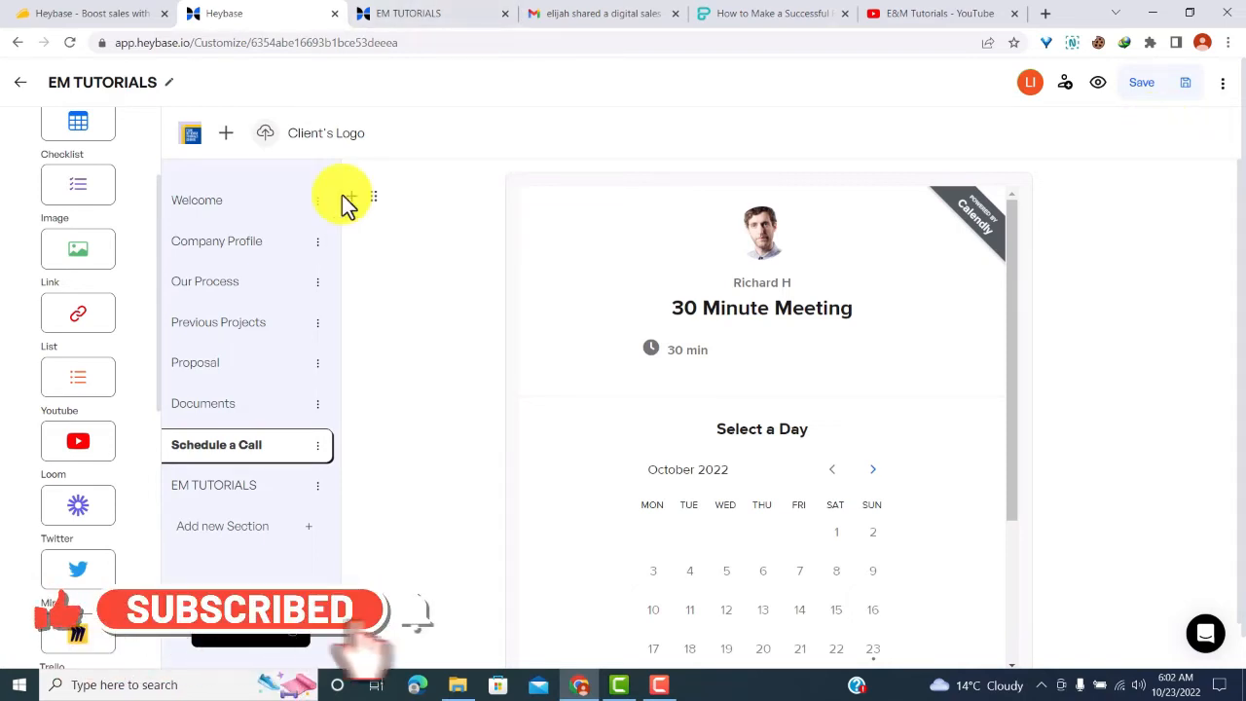
# Go through the previewed room's sections, from Company Profile to the custom section with the logo, list and video link
pyautogui.click(408, 13)
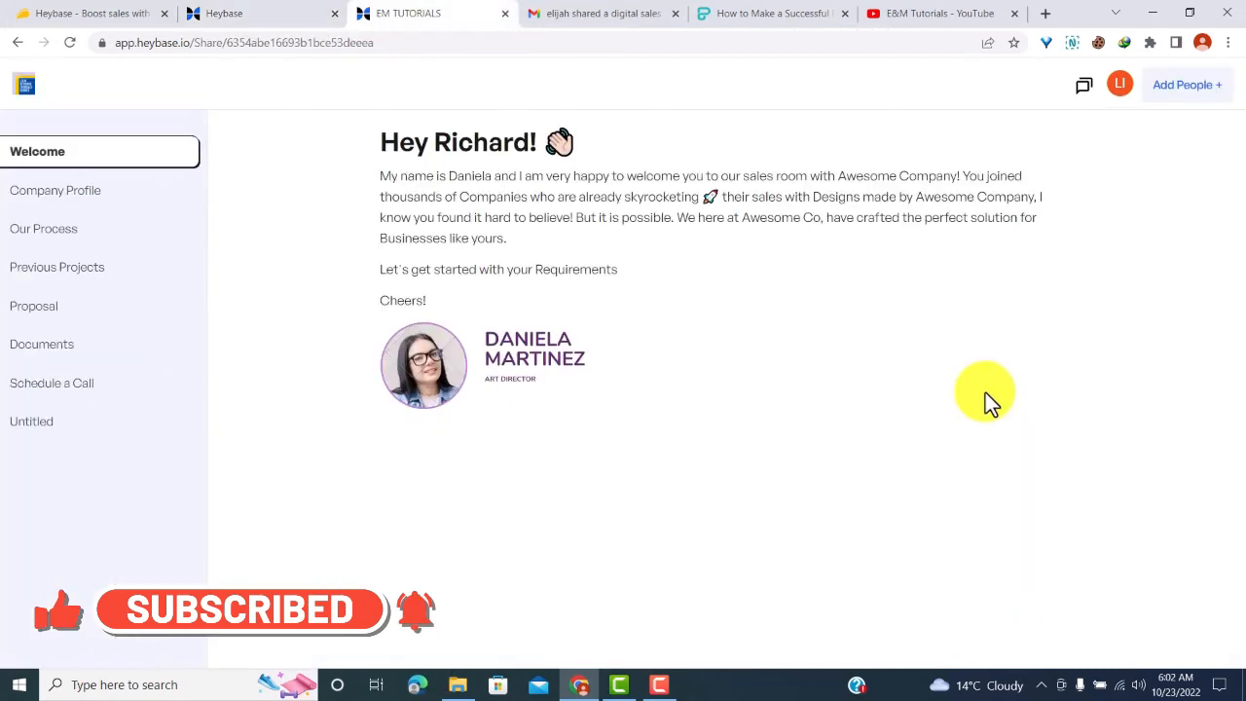
pyautogui.click(79, 195)
pyautogui.click(56, 232)
pyautogui.click(59, 271)
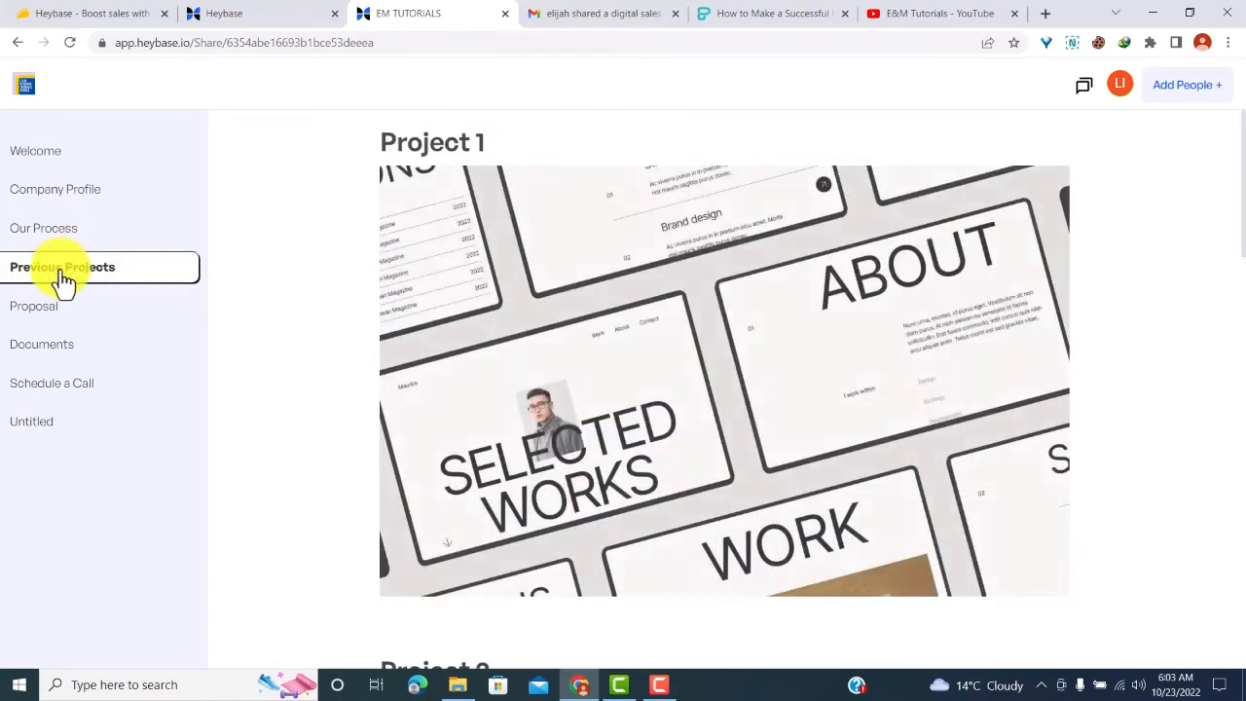
pyautogui.click(32, 310)
pyautogui.click(44, 384)
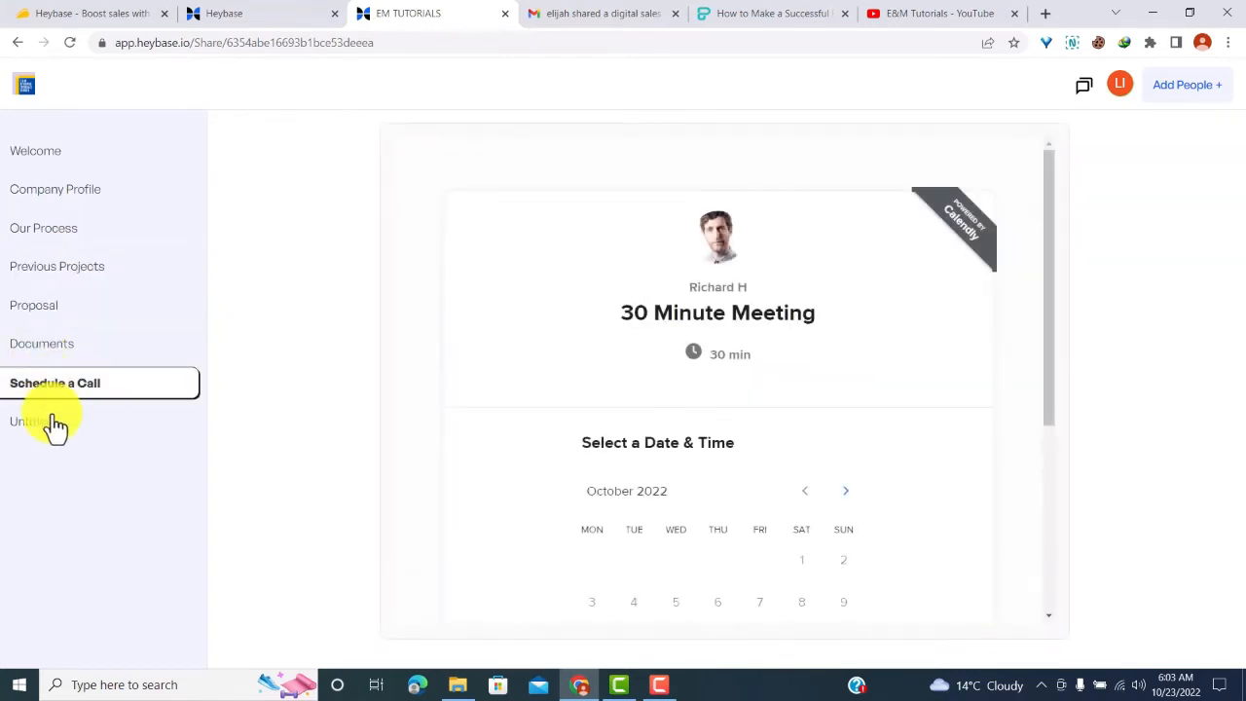
pyautogui.click(50, 422)
pyautogui.scroll(-8, 629, 355)
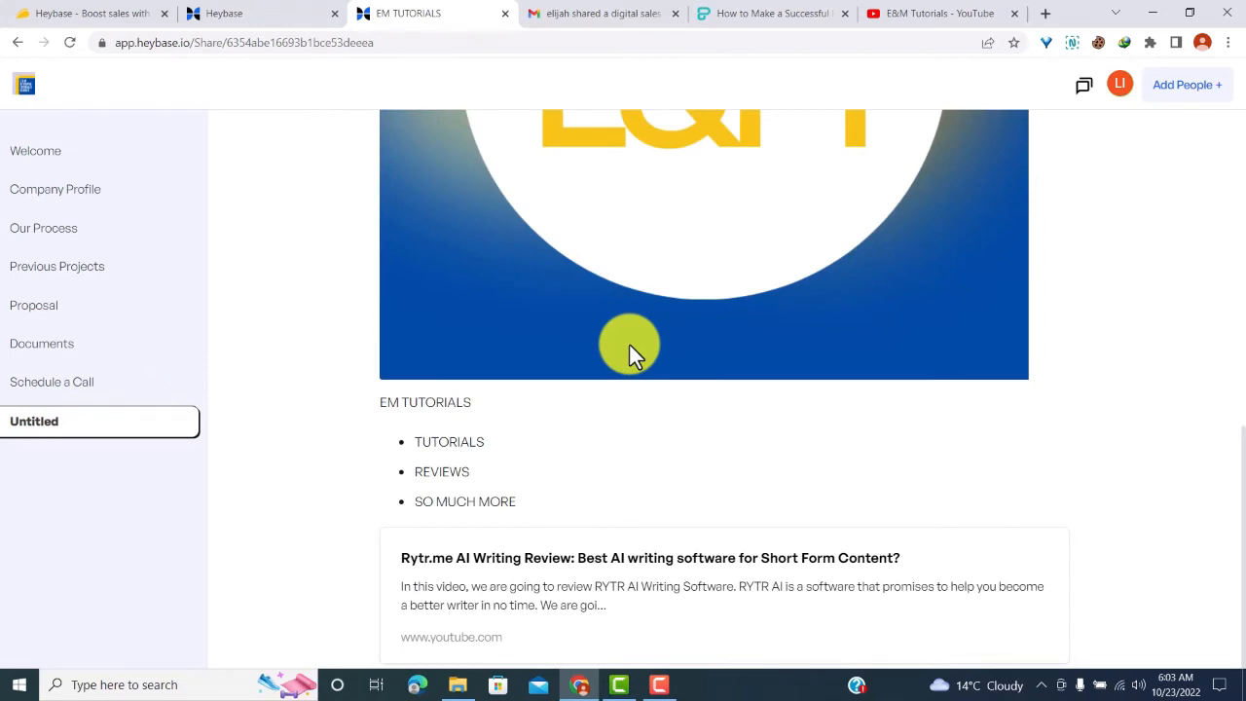
# Post the message HEY in the previewed room's conversation and view the dialog for adding people
pyautogui.click(1082, 90)
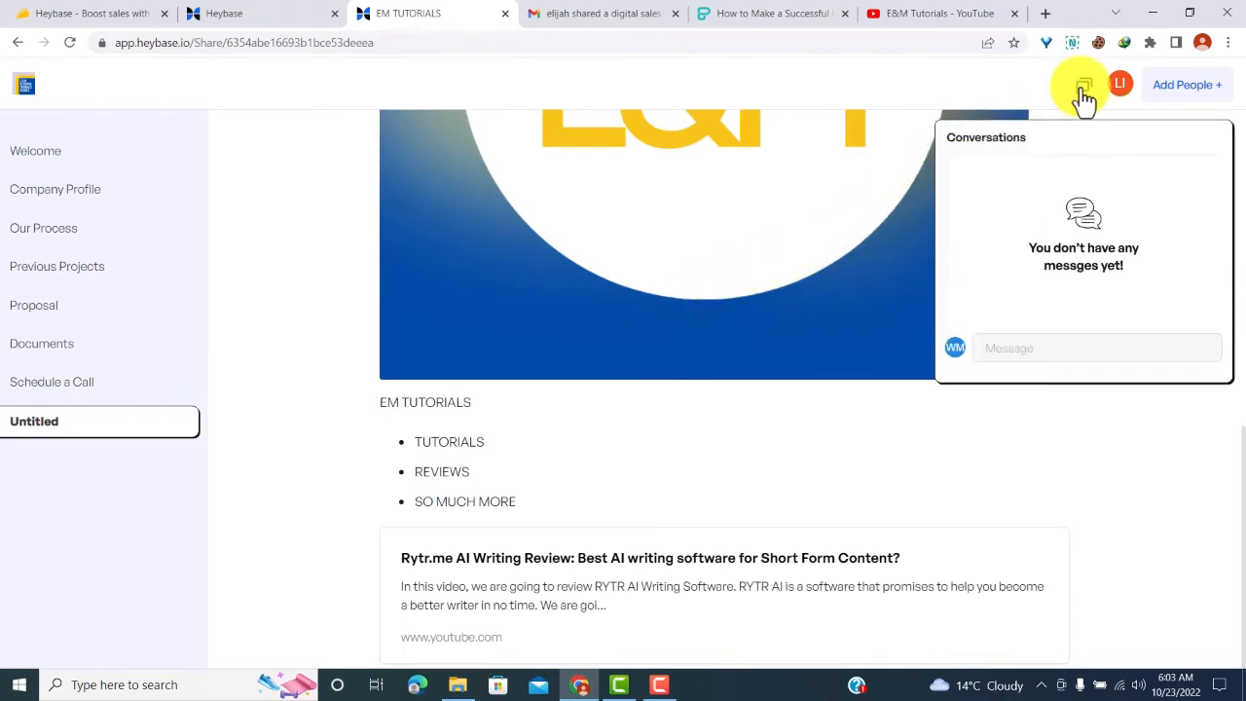
pyautogui.click(1018, 348)
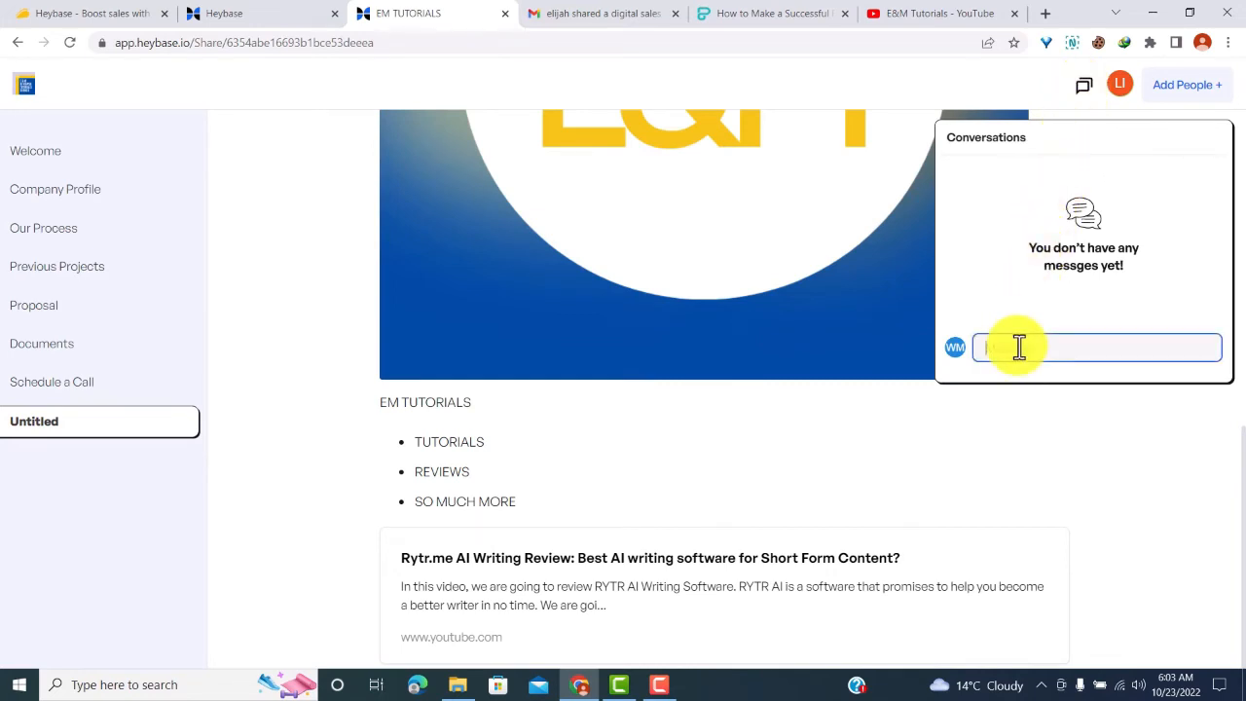
pyautogui.write('HEY')
pyautogui.press('Return')
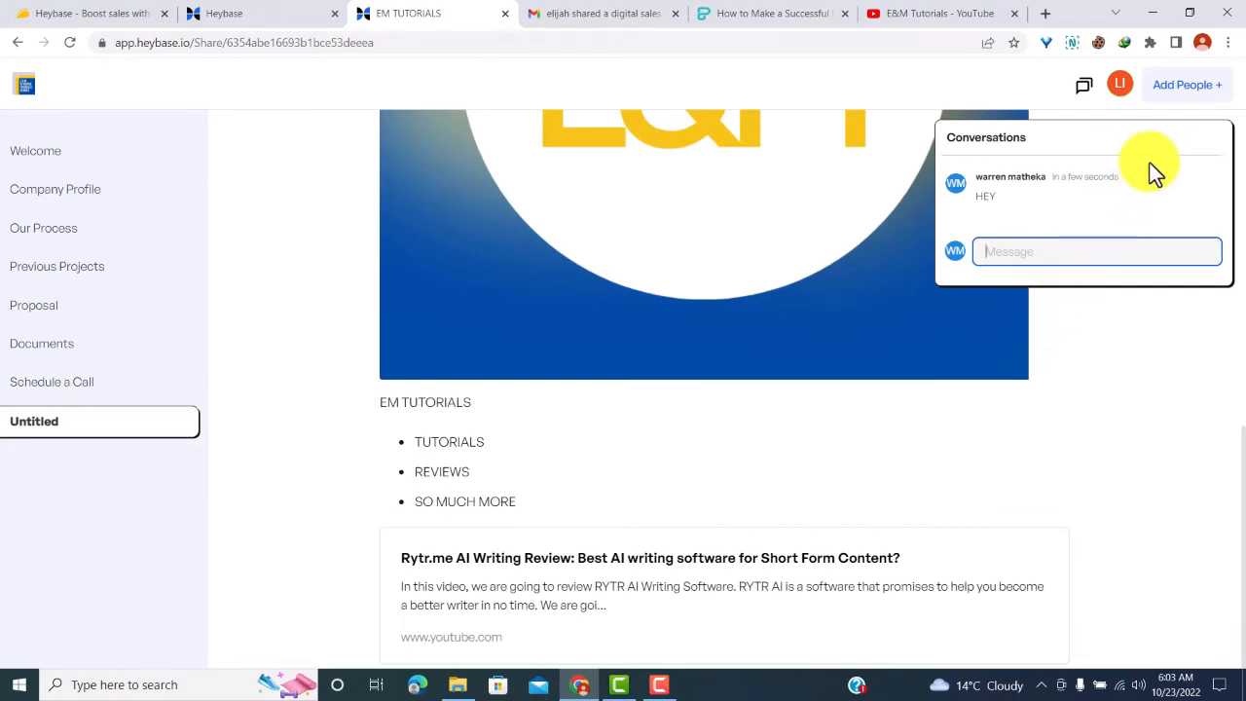
pyautogui.click(1171, 87)
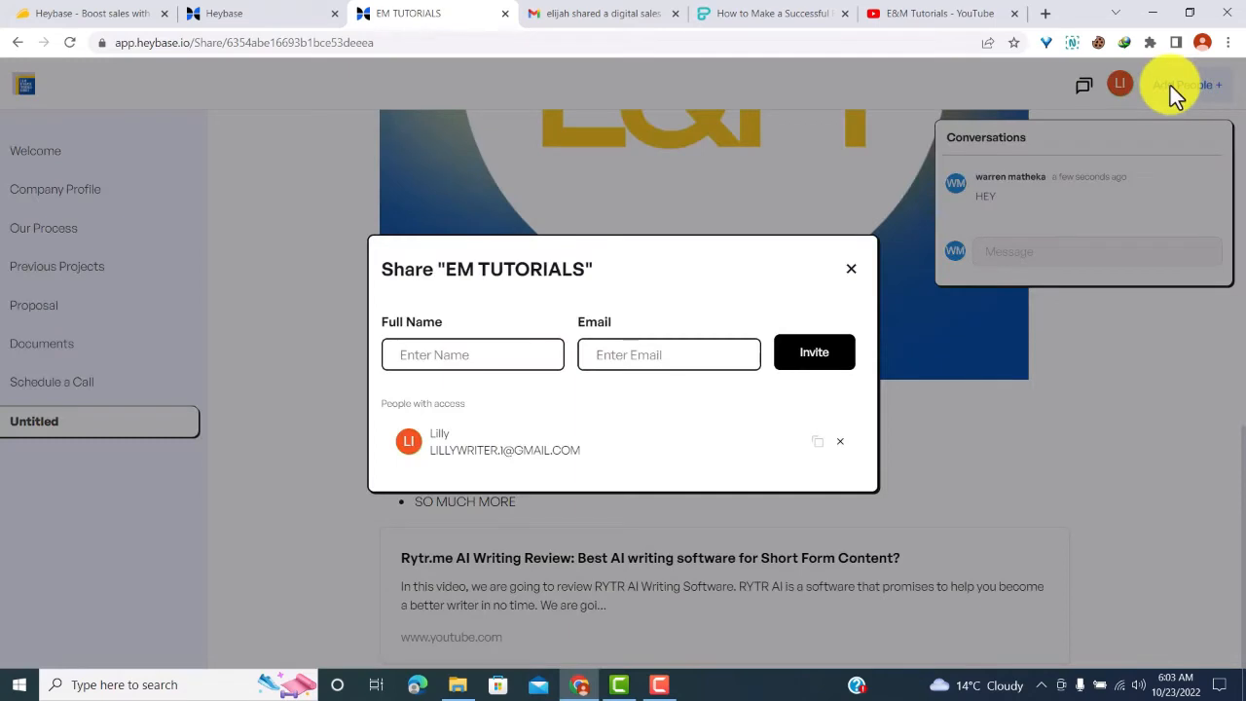
pyautogui.click(801, 327)
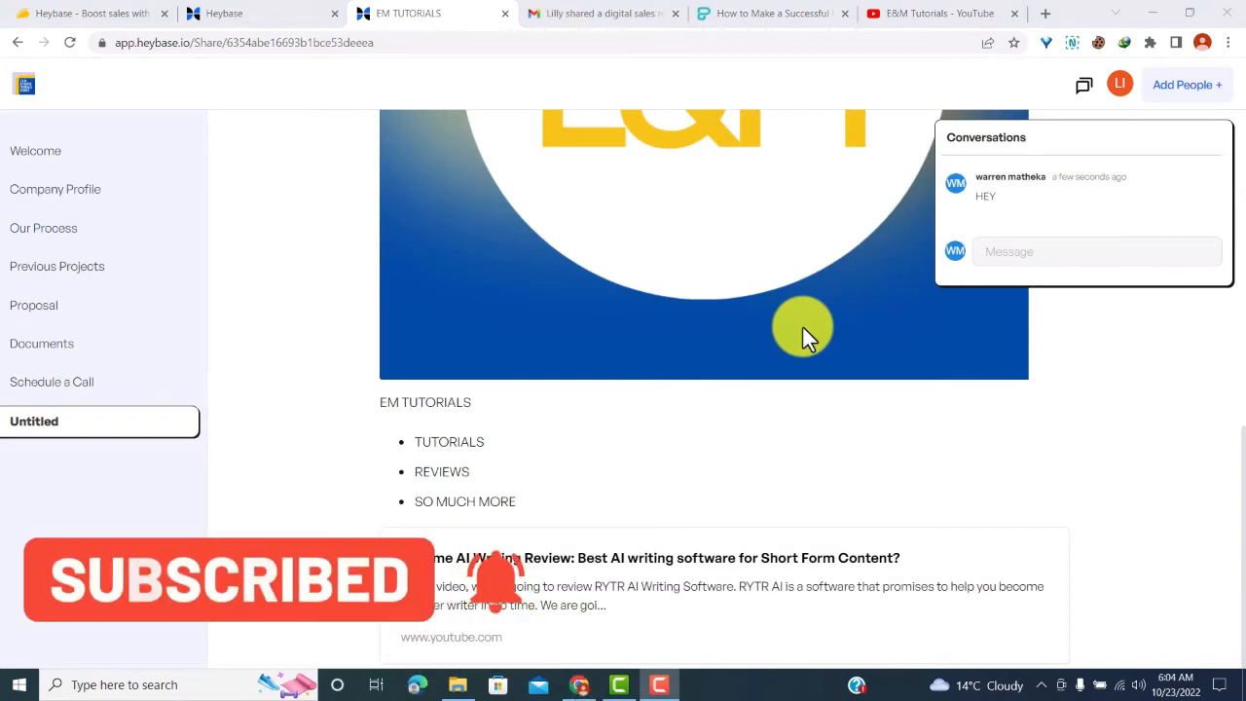
# Switch to Gmail and read the sales room invitation e-mail, including its access link and the sender's address
pyautogui.click(592, 13)
pyautogui.scroll(2, 514, 257)
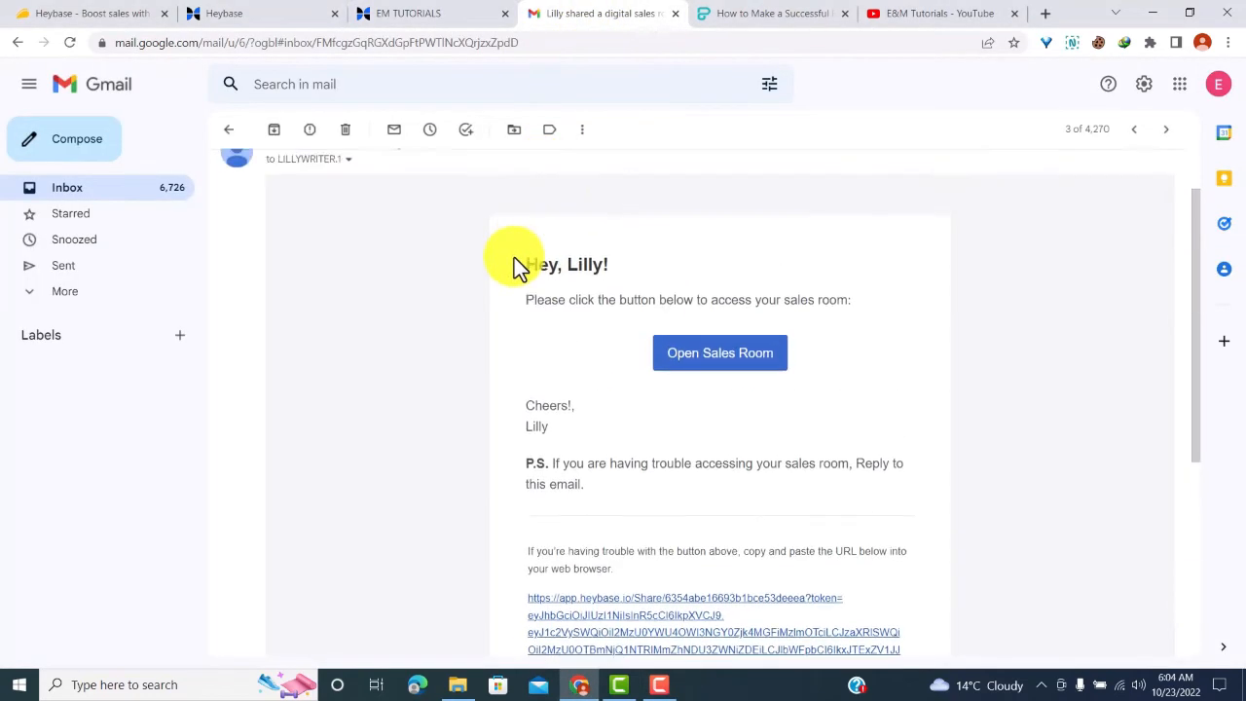
pyautogui.scroll(-2, 514, 257)
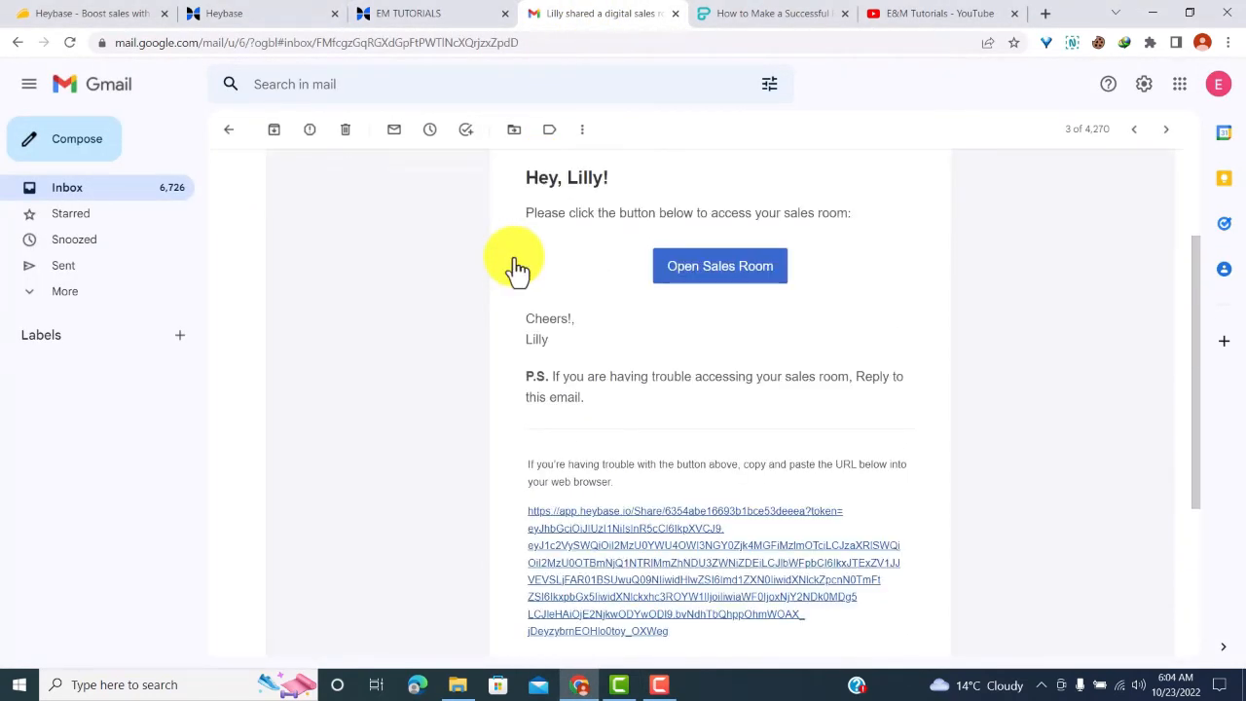
pyautogui.scroll(-3, 516, 265)
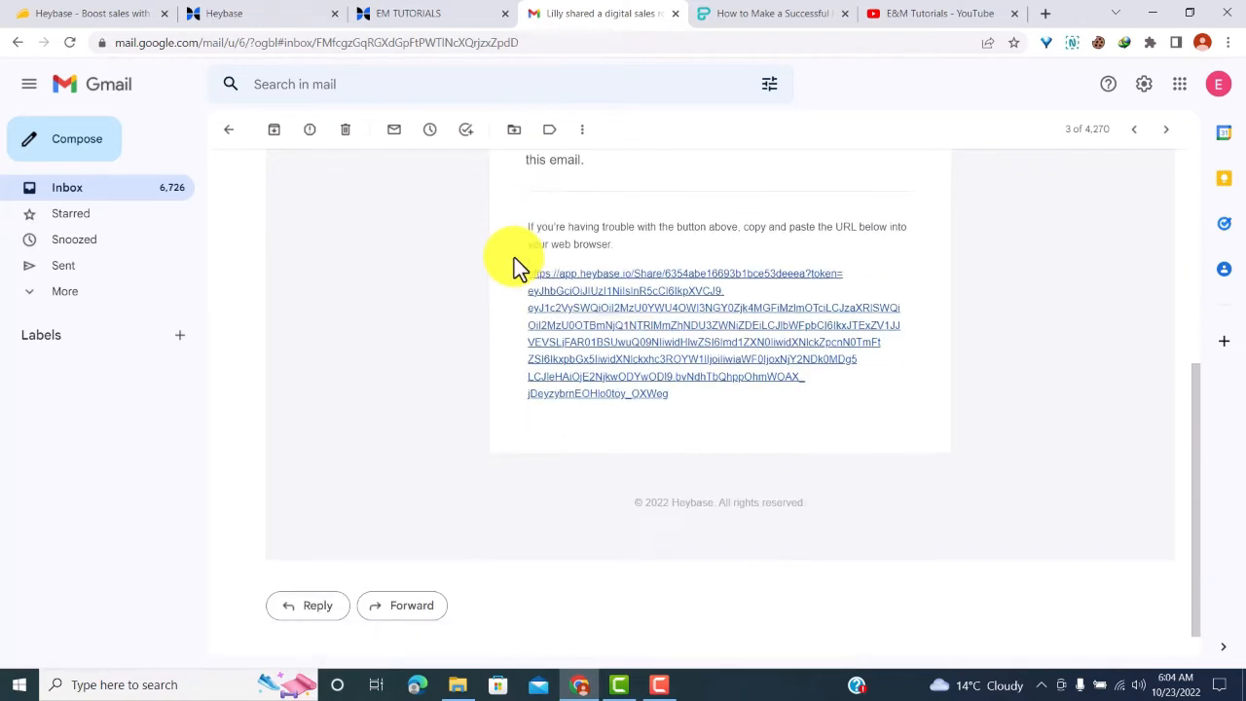
pyautogui.scroll(3, 516, 266)
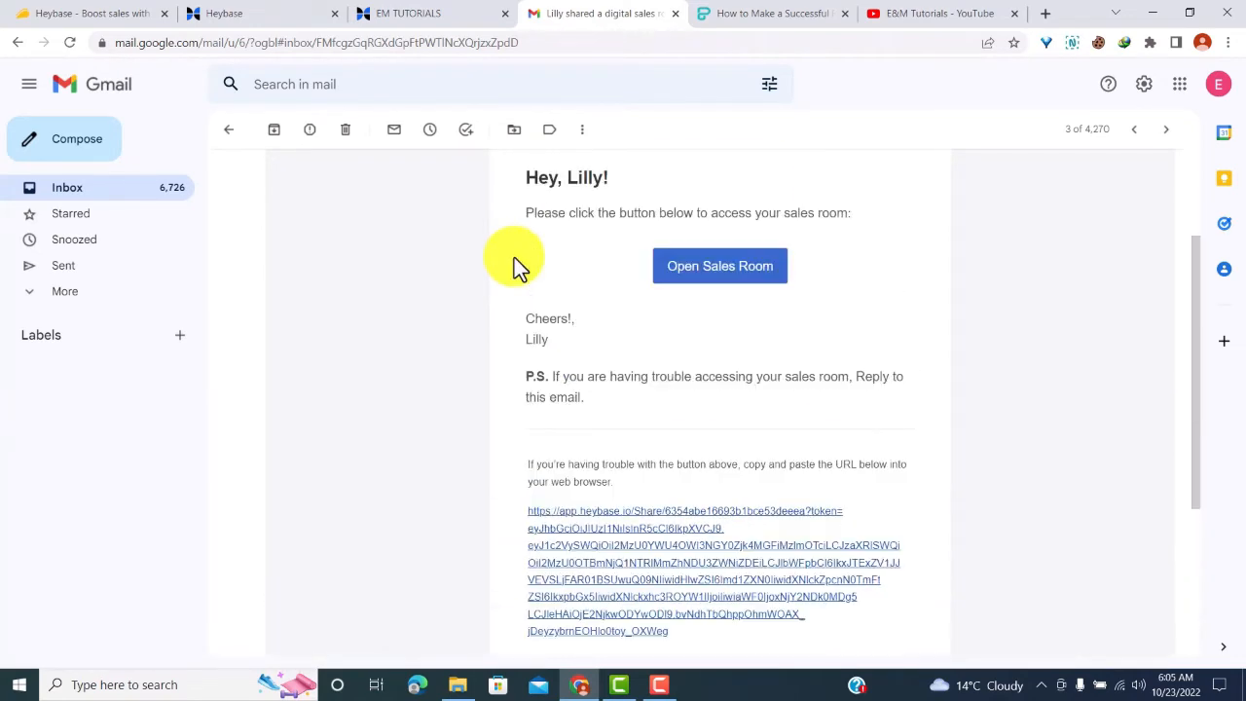
pyautogui.scroll(2, 513, 257)
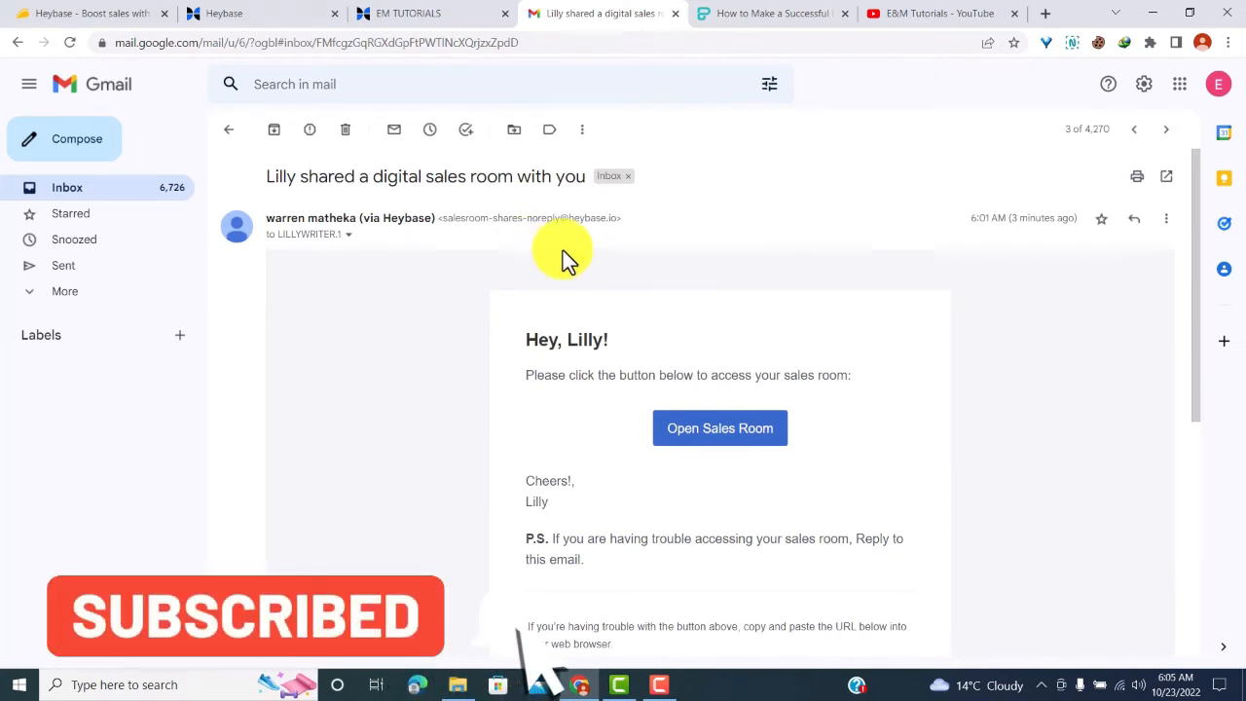
pyautogui.moveTo(445, 220); pyautogui.dragTo(629, 220)
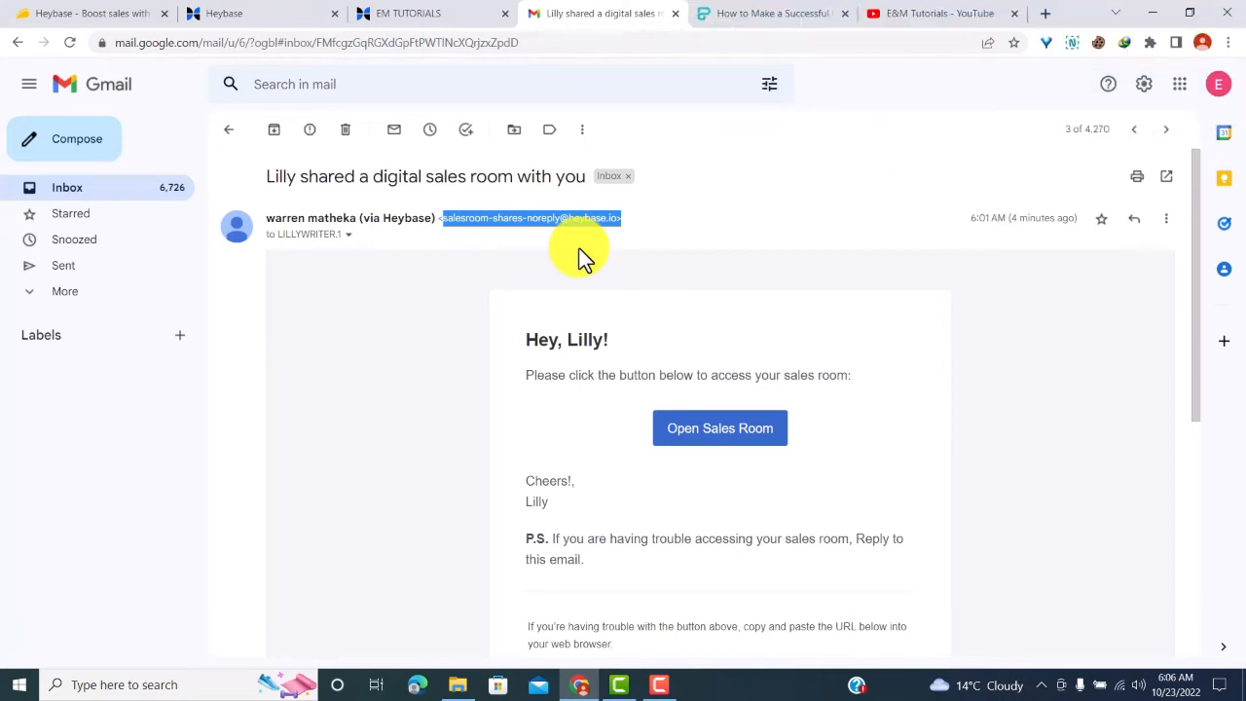
# Return to the Heybase dashboard and examine the EM TUTORIALS room's activity log and insights
pyautogui.click(274, 15)
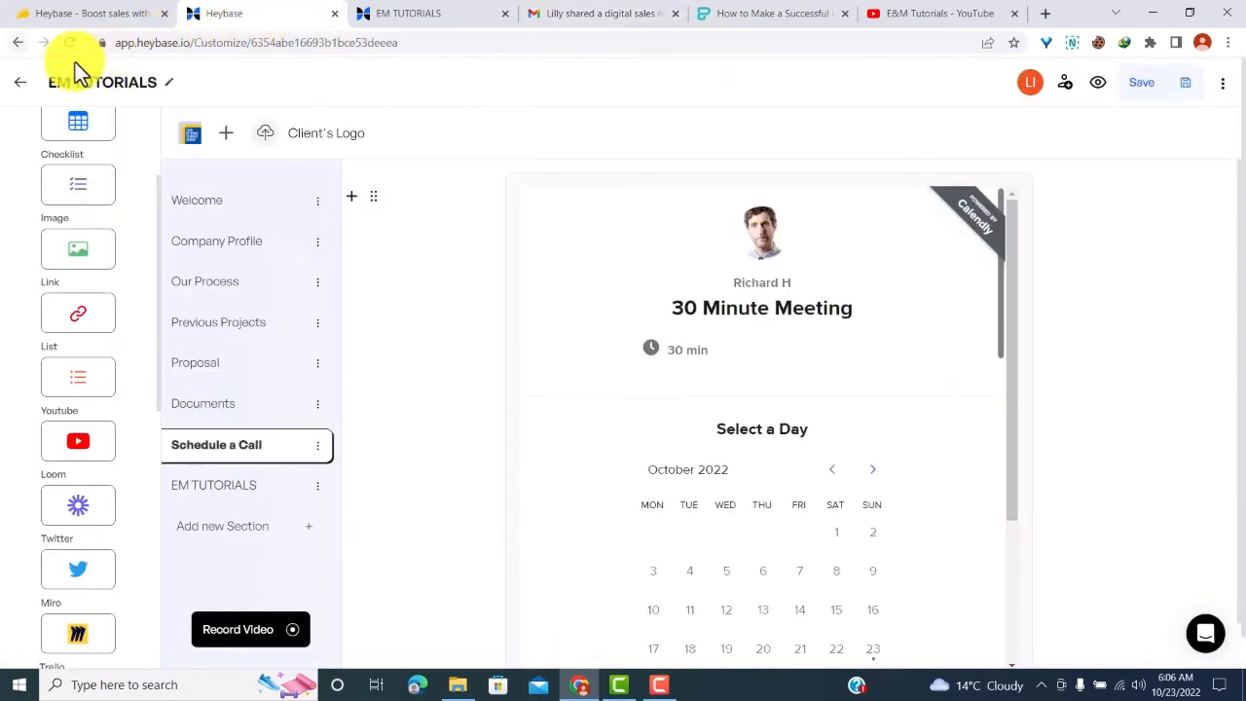
pyautogui.click(16, 82)
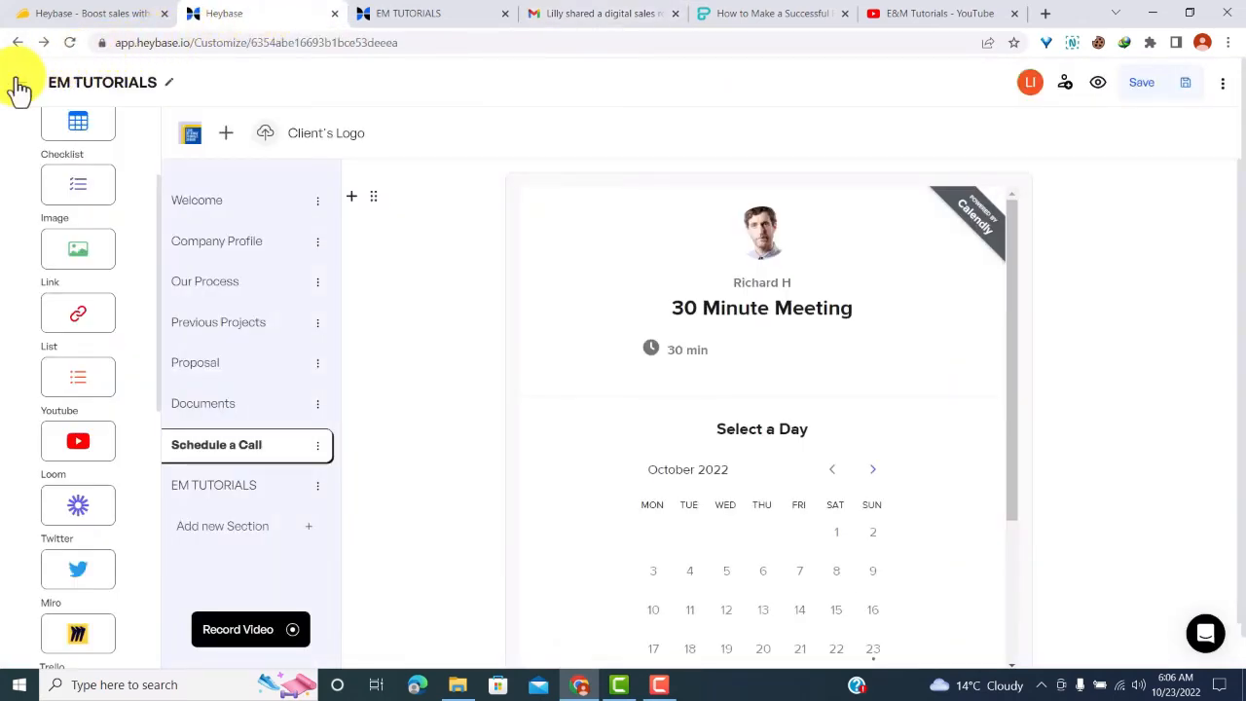
pyautogui.click(19, 87)
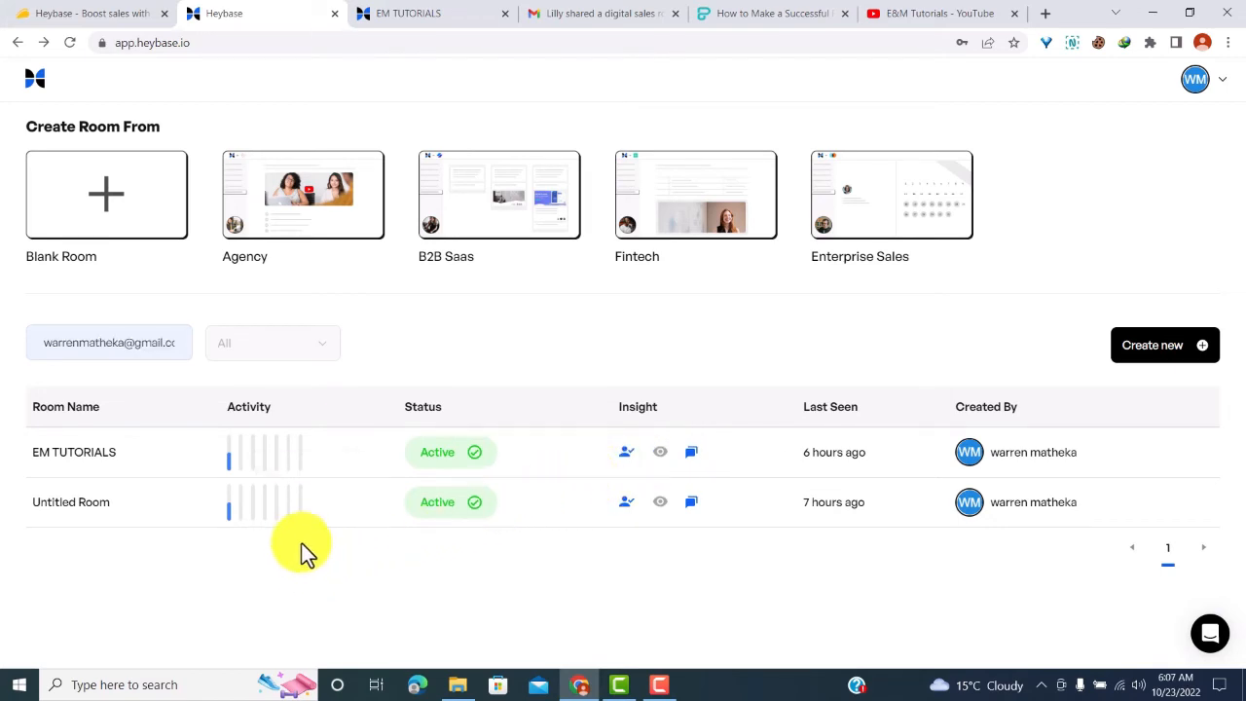
pyautogui.click(243, 453)
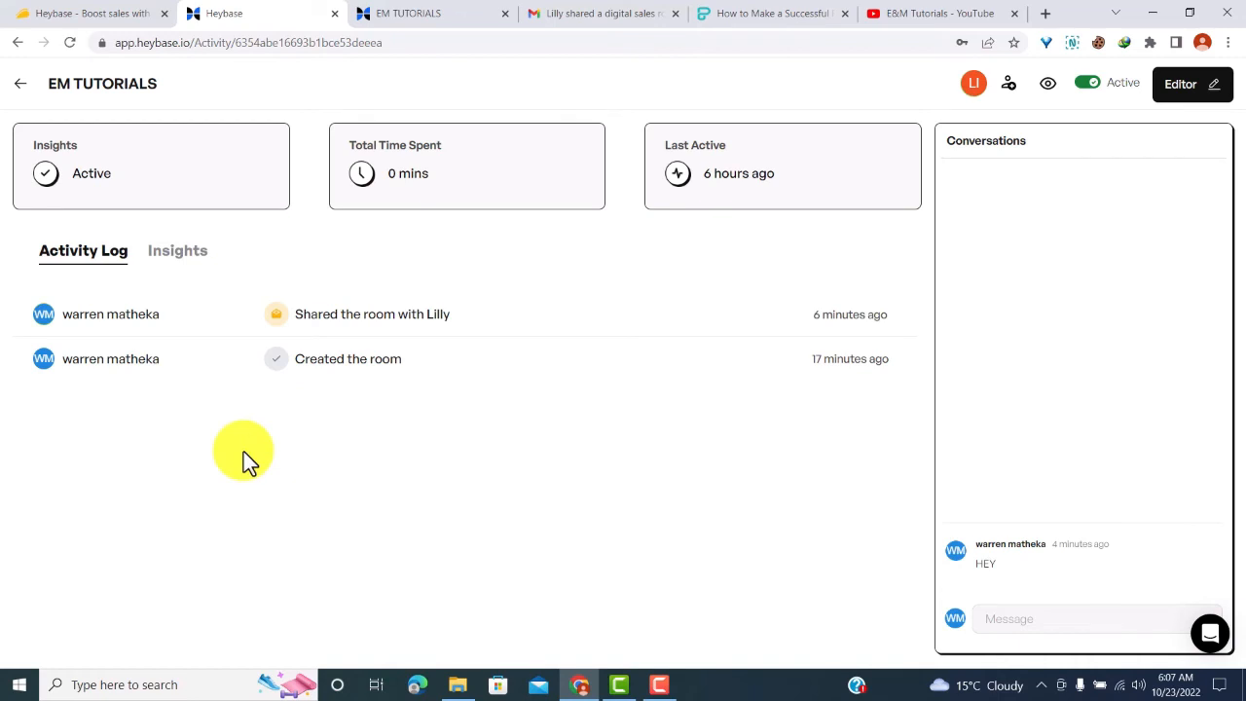
pyautogui.click(188, 258)
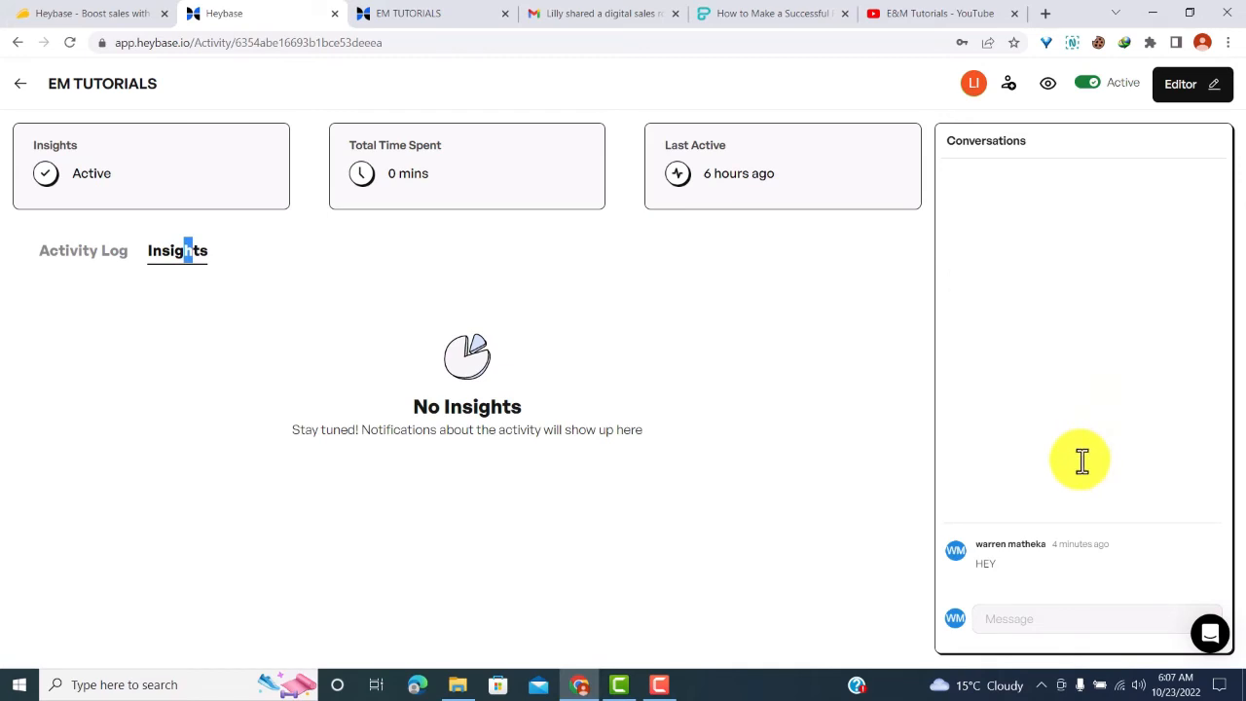
# Post the message START in the room's conversation and reopen the room in the editor
pyautogui.click(1011, 619)
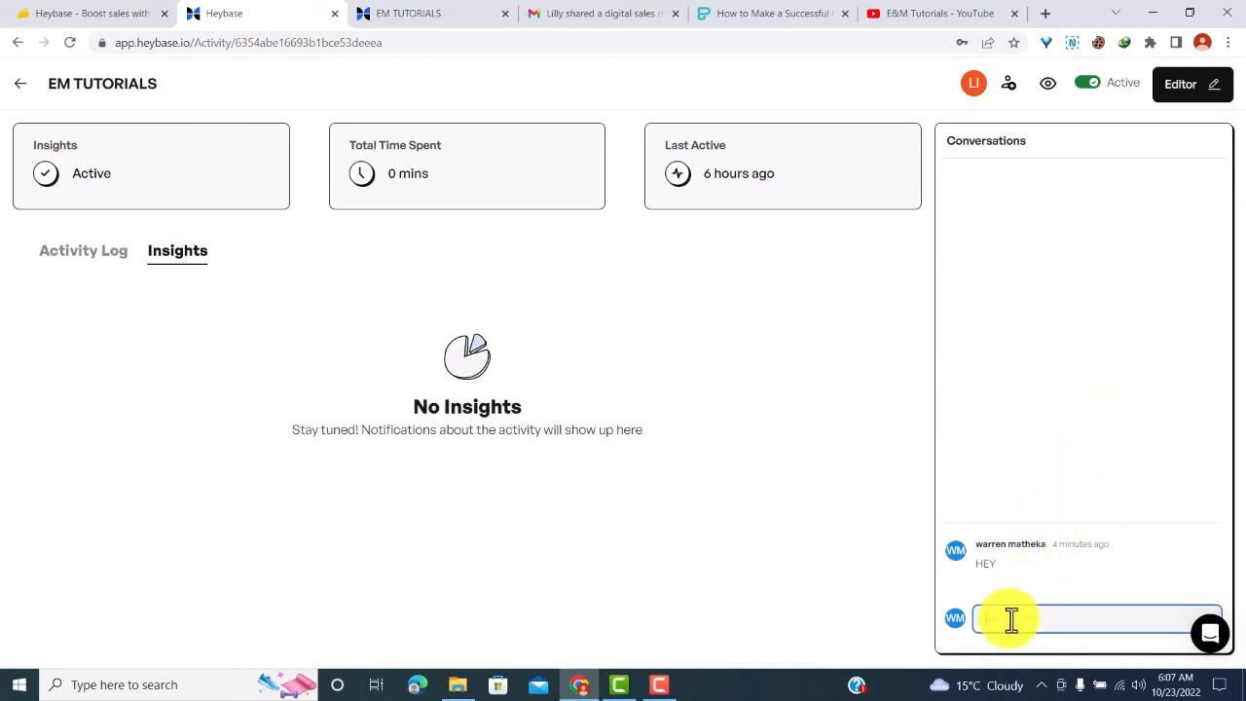
pyautogui.write('START')
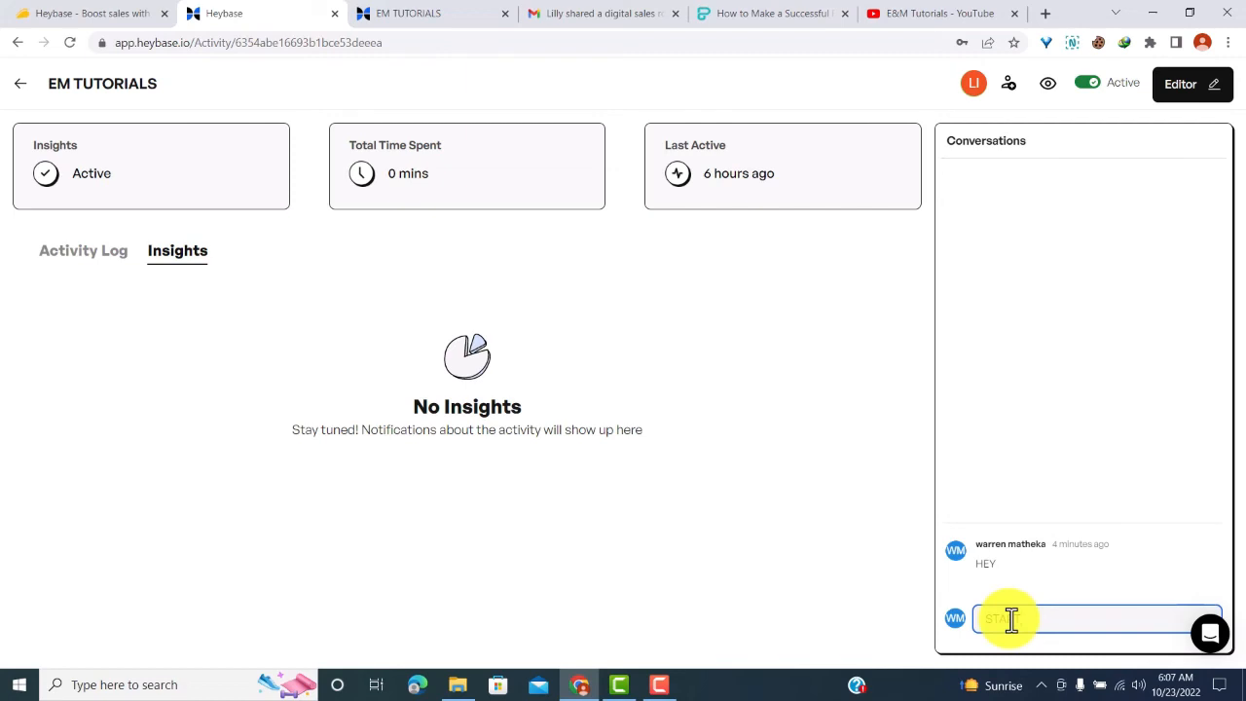
pyautogui.press('Return')
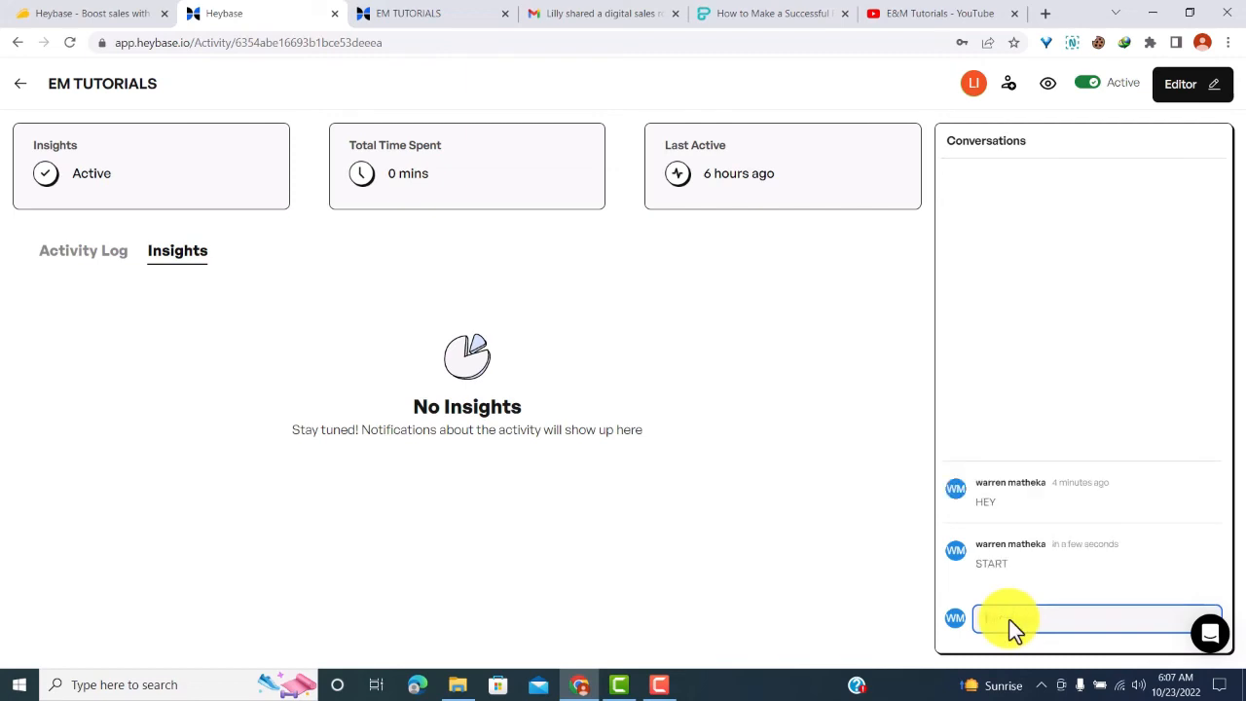
pyautogui.click(1208, 93)
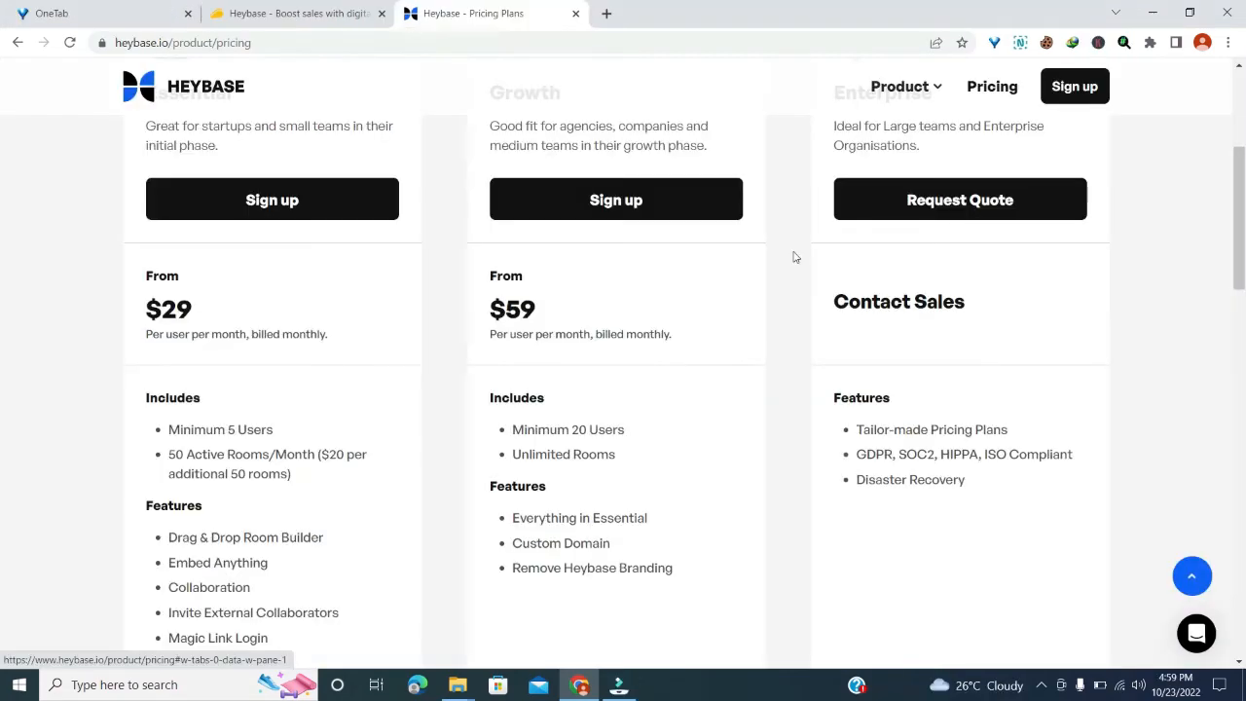
# Examine the prices, limits and features of the Essential, Growth and Enterprise plans on the Heybase pricing page
pyautogui.scroll(-1, 794, 257)
pyautogui.scroll(-1, 793, 257)
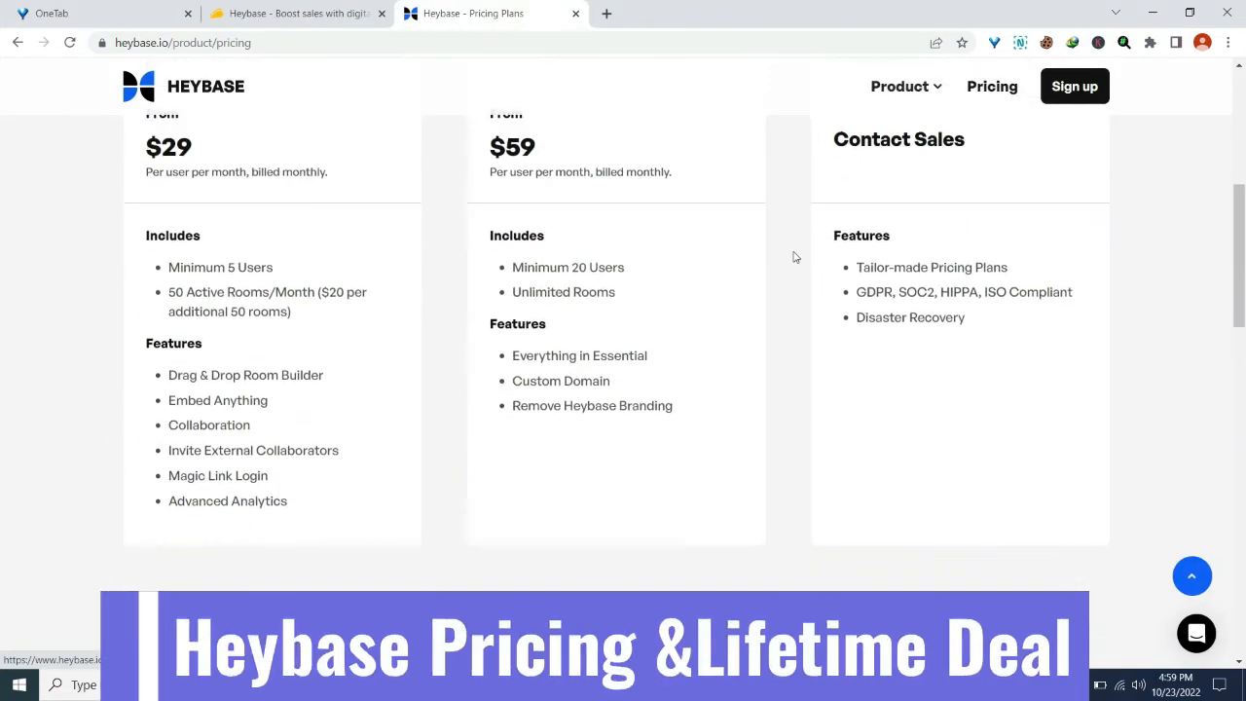
pyautogui.scroll(6, 794, 257)
pyautogui.click(542, 230)
pyautogui.scroll(-1, 640, 251)
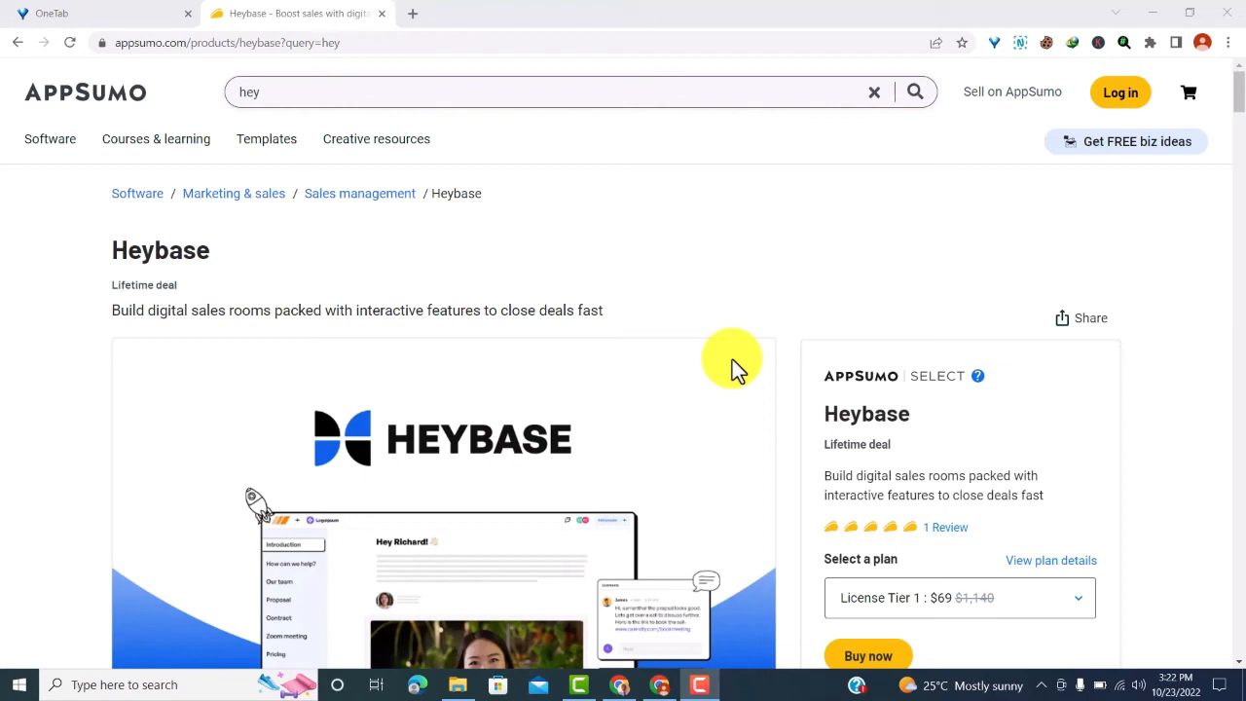
# Examine the Heybase lifetime deal on AppSumo
pyautogui.scroll(-2, 732, 359)
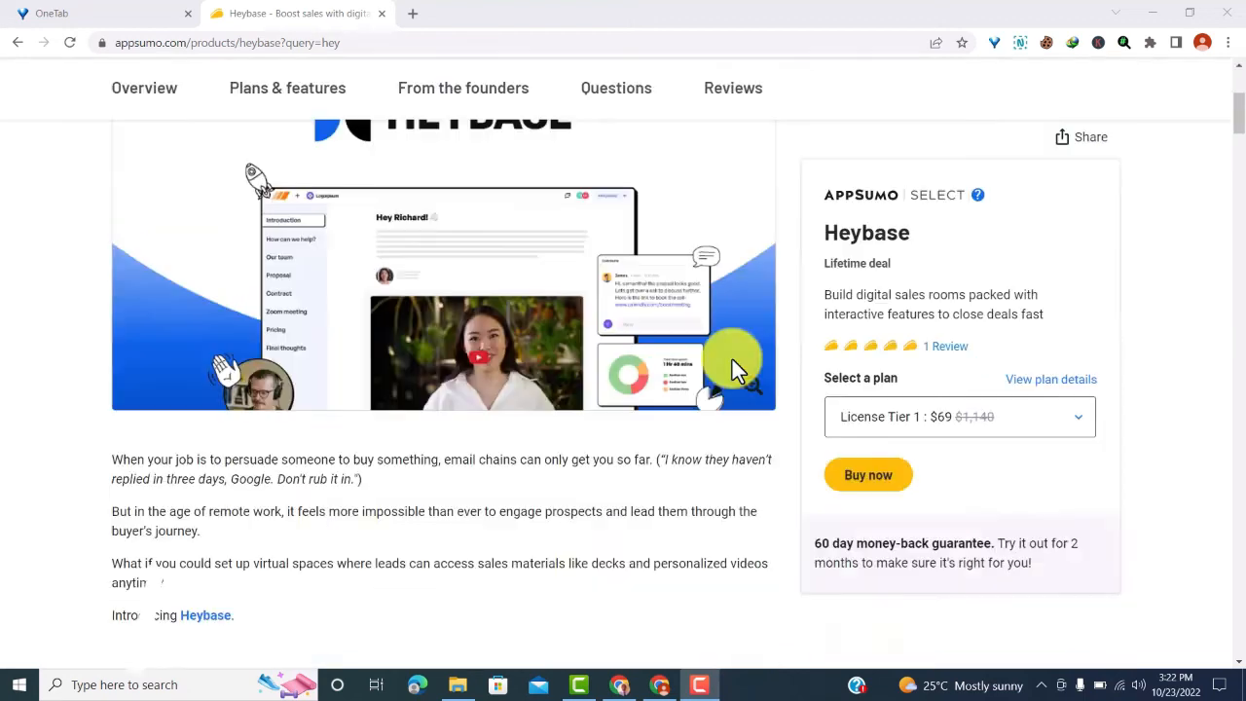